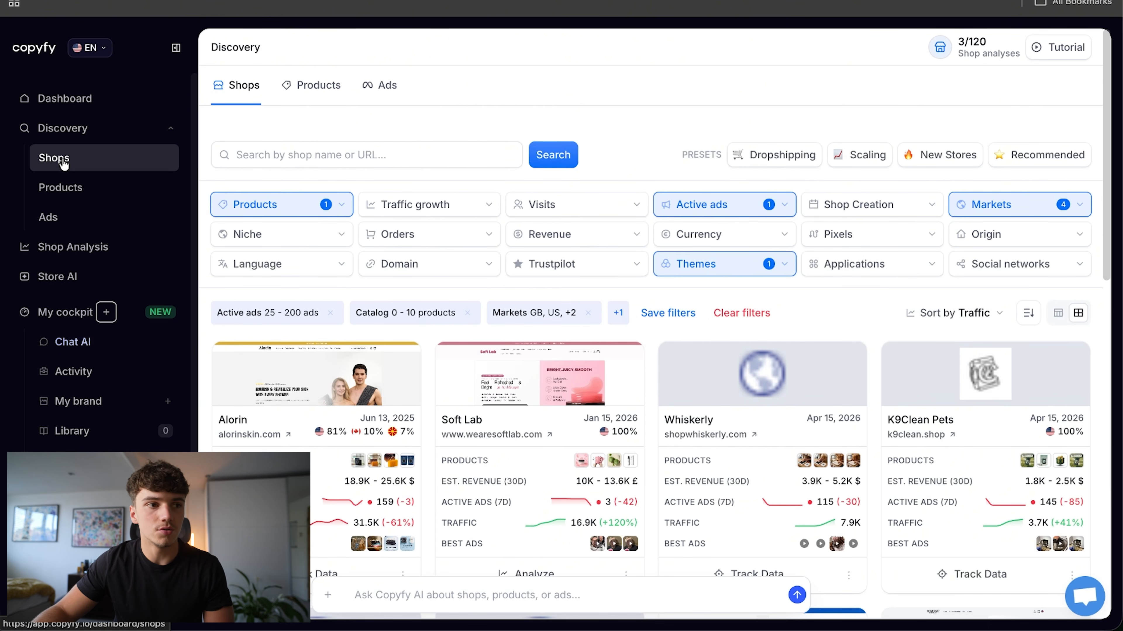
Step: Review the options of the Products filter and the Traffic growth filter for shop discovery
left_click(313, 207)
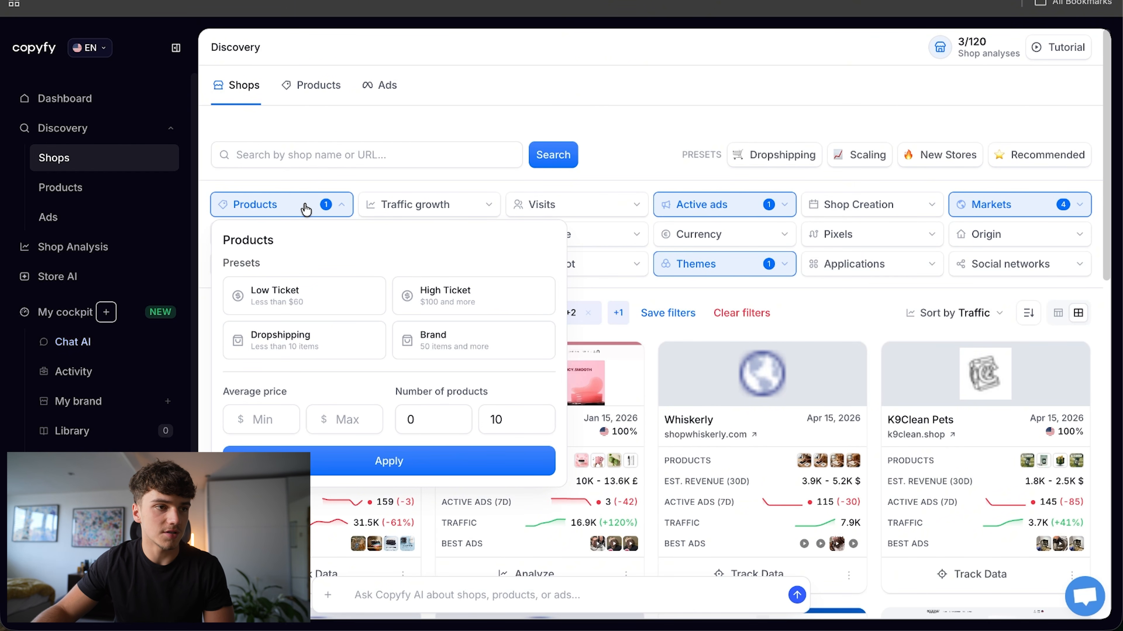
left_click(306, 209)
left_click(454, 212)
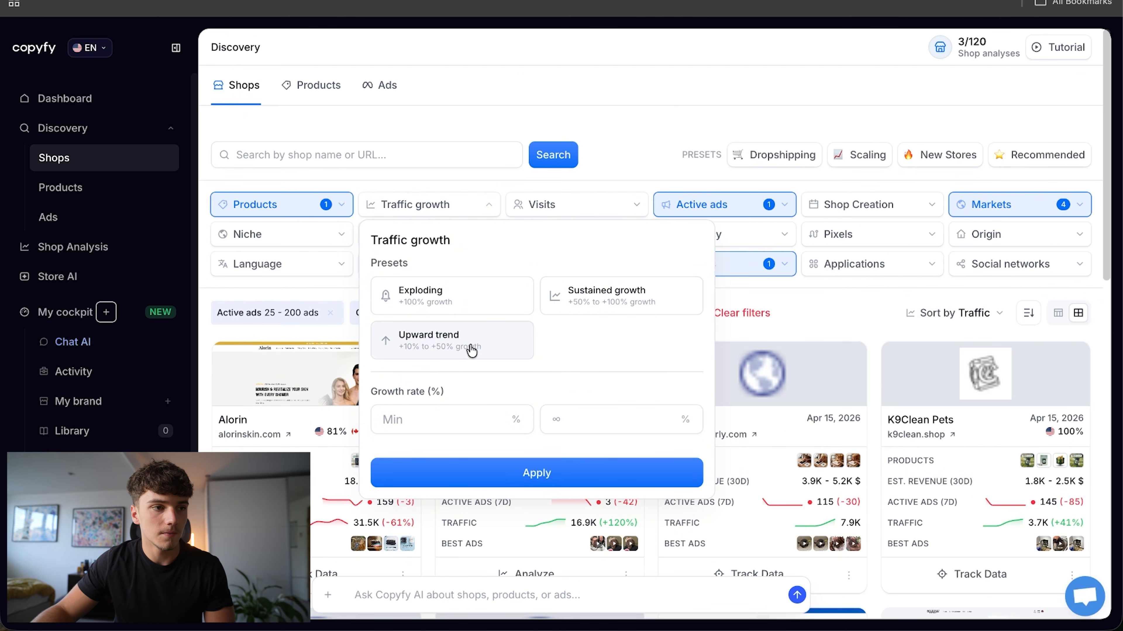
Step: Apply the active ads filter at 25 to 200 and the markets filter for United States, United Kingdom, Canada and Australia
left_click(722, 205)
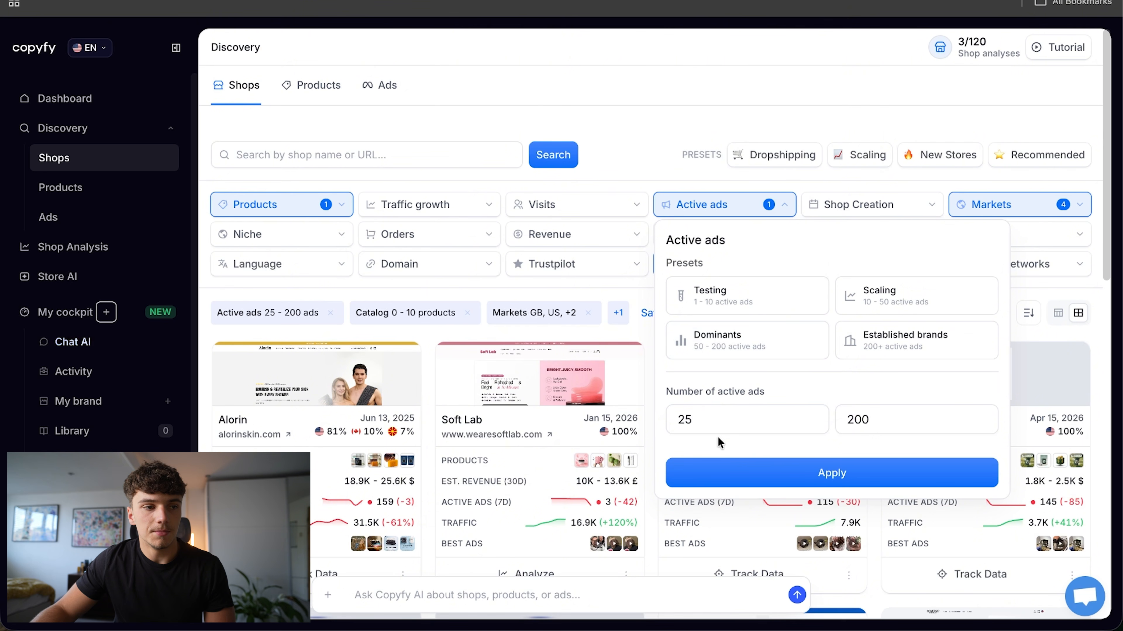
left_click(822, 472)
left_click(994, 204)
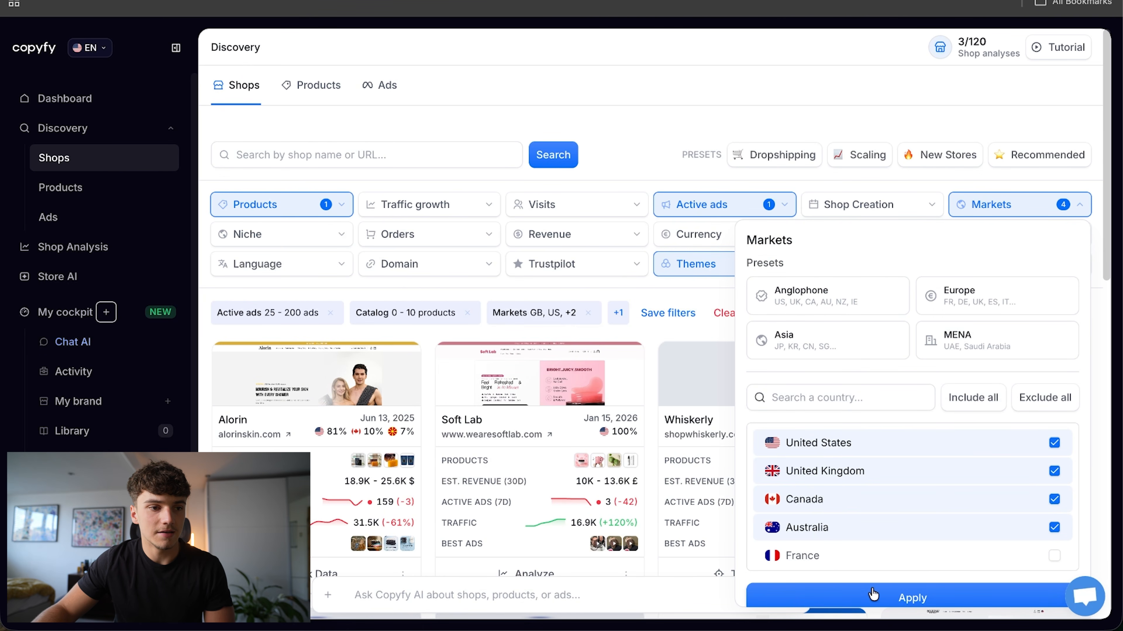
left_click(874, 597)
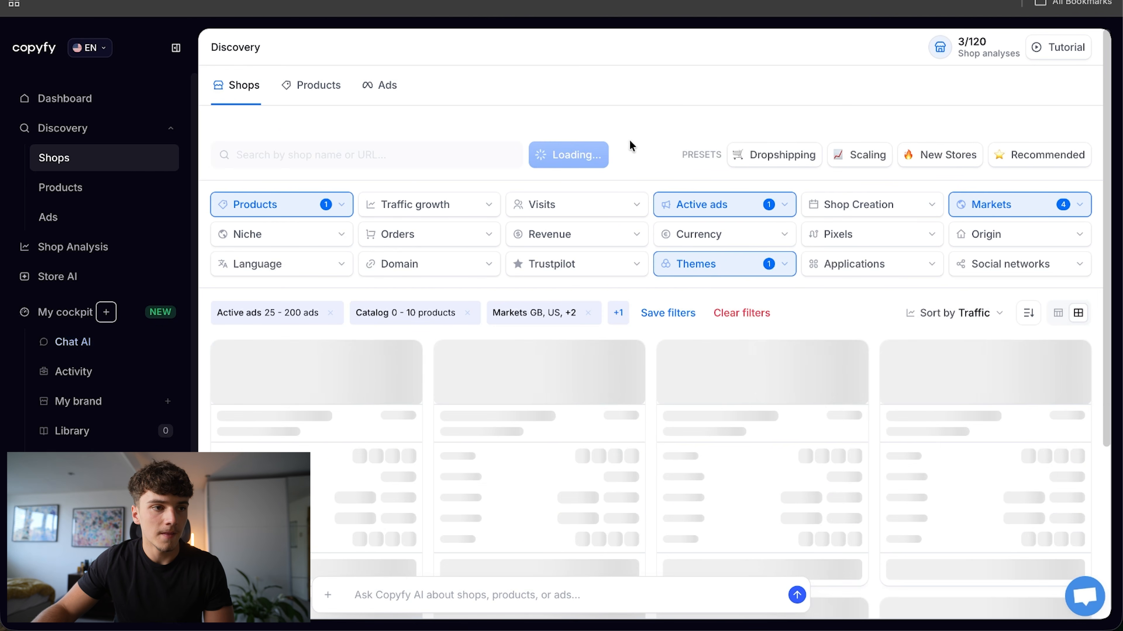
Step: Look up the Elixir theme in the Themes filter by searching for "elixi"
left_click(713, 263)
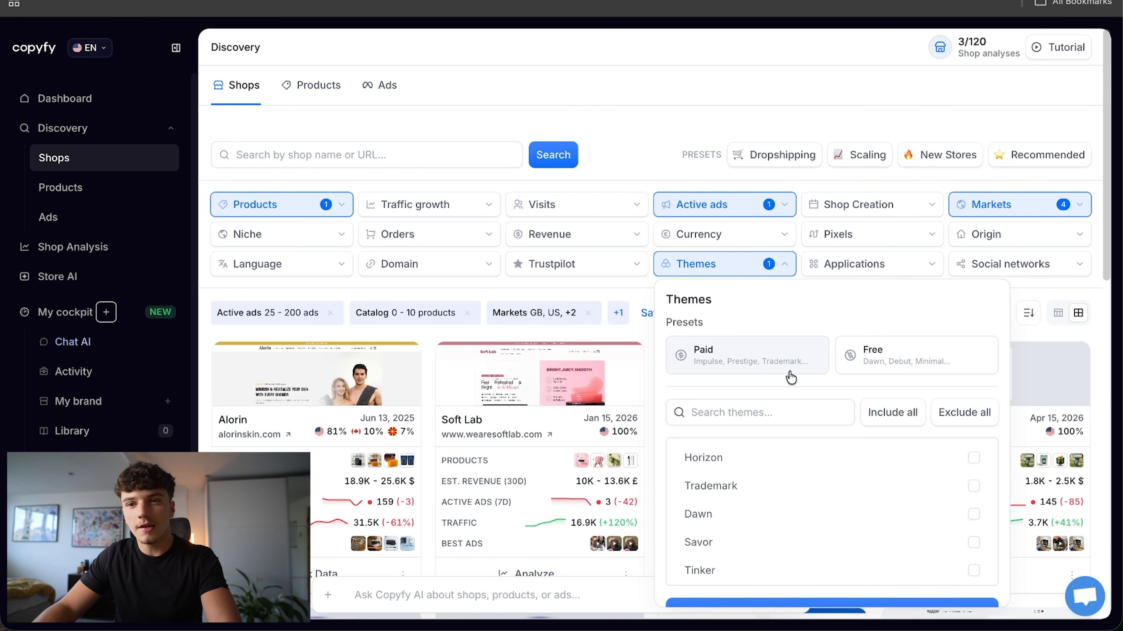
left_click(736, 413)
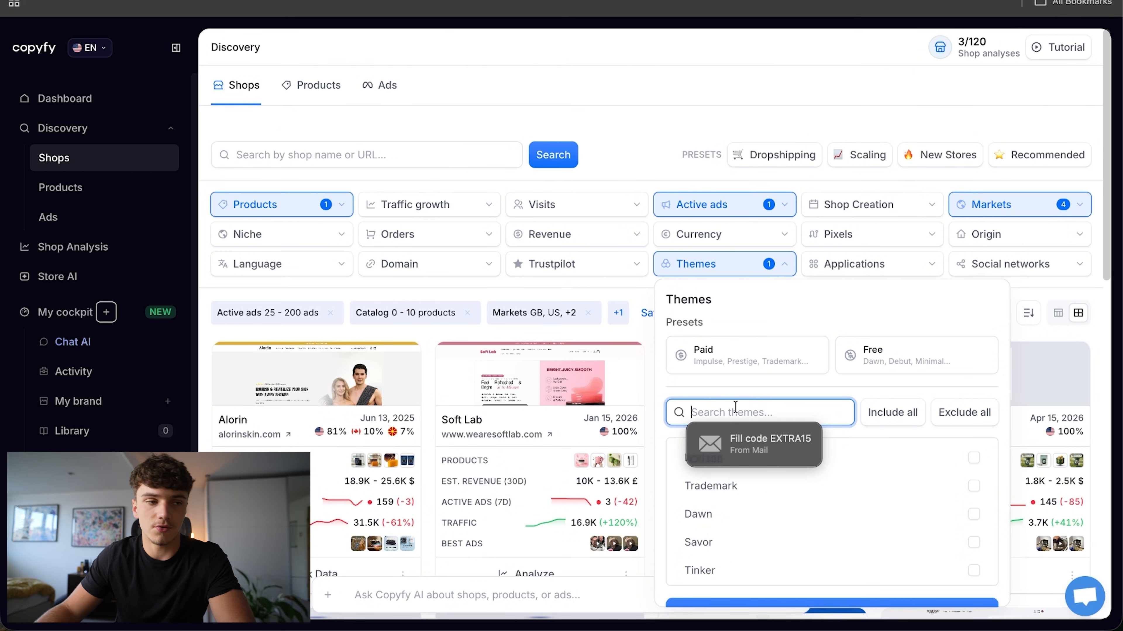
type("elixi")
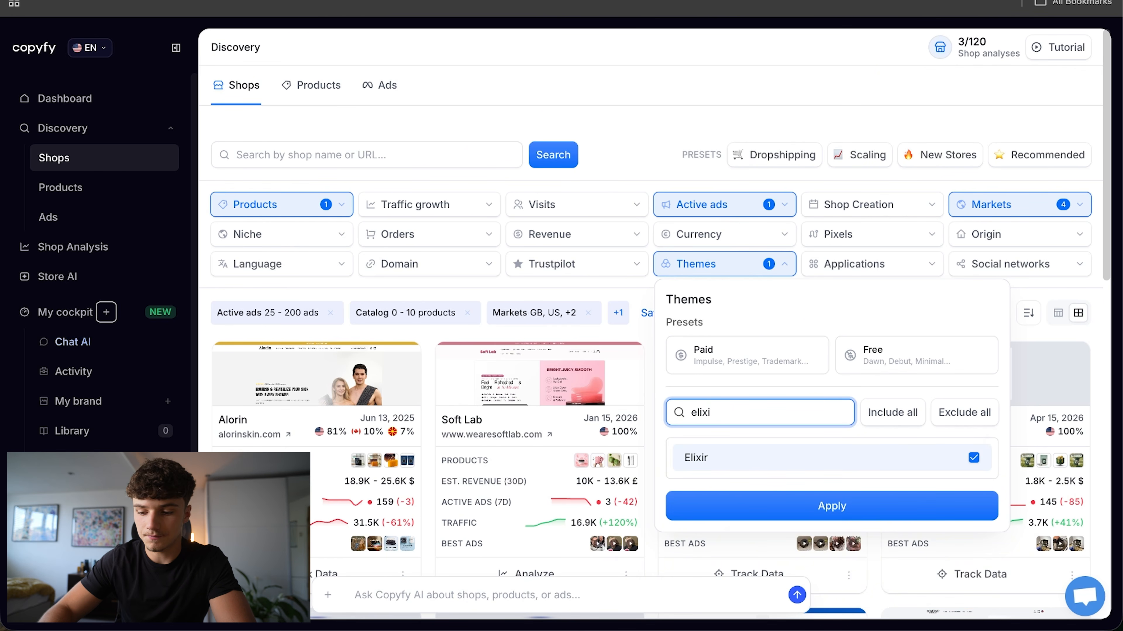
Step: Find the "shrine" themes and apply both Shrine Pro and Shrine in the Themes filter
key("BackSpace")
key("BackSpace")
key("BackSpace")
key("BackSpace")
type("shinr")
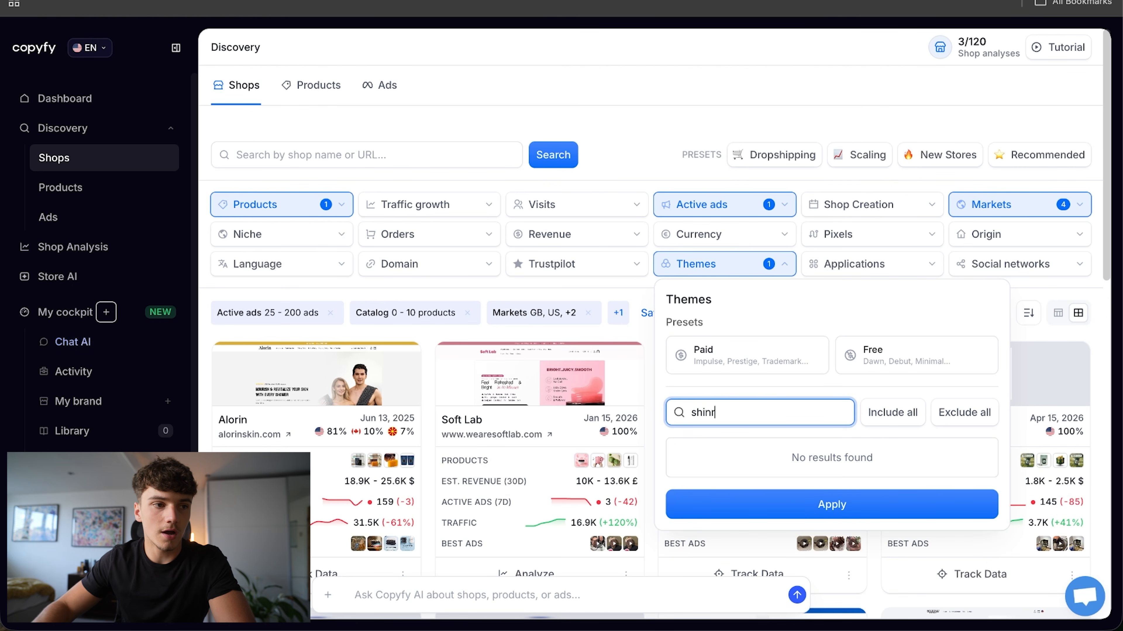
type("ne")
key("BackSpace")
key("BackSpace")
key("BackSpace")
type("riube")
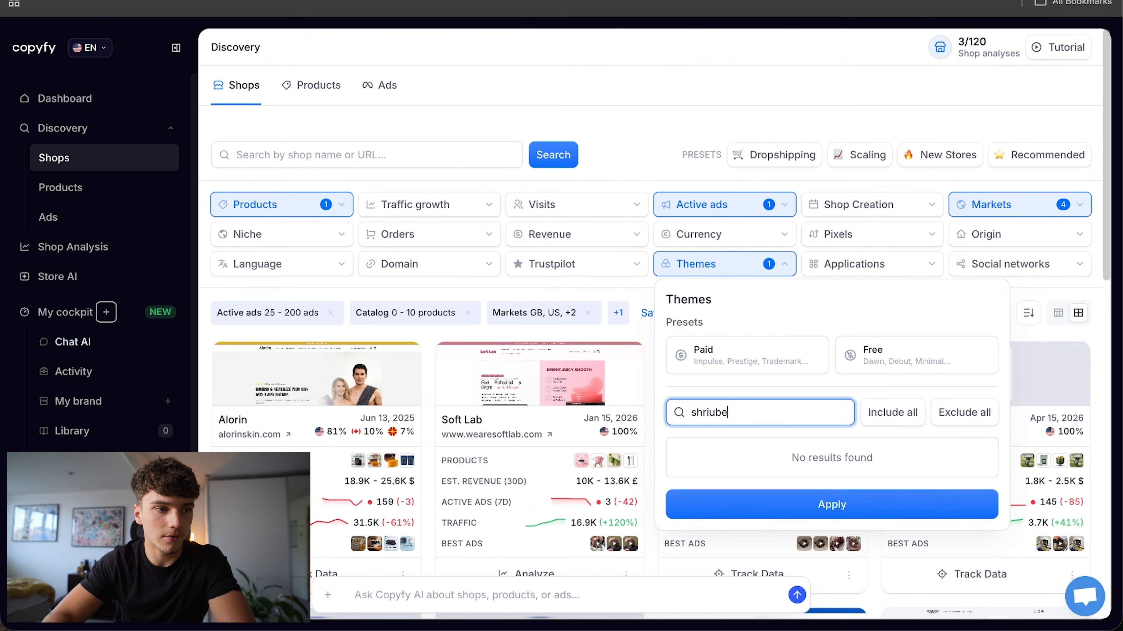
key("BackSpace")
key("BackSpace")
key("BackSpace")
type("nb")
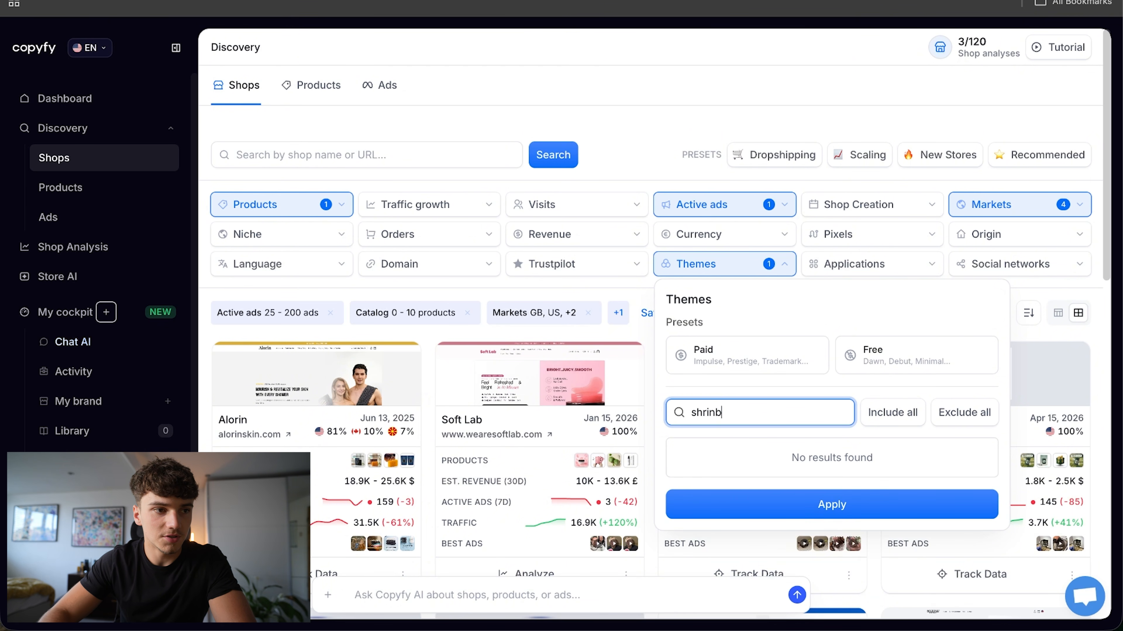
key("BackSpace")
type("e")
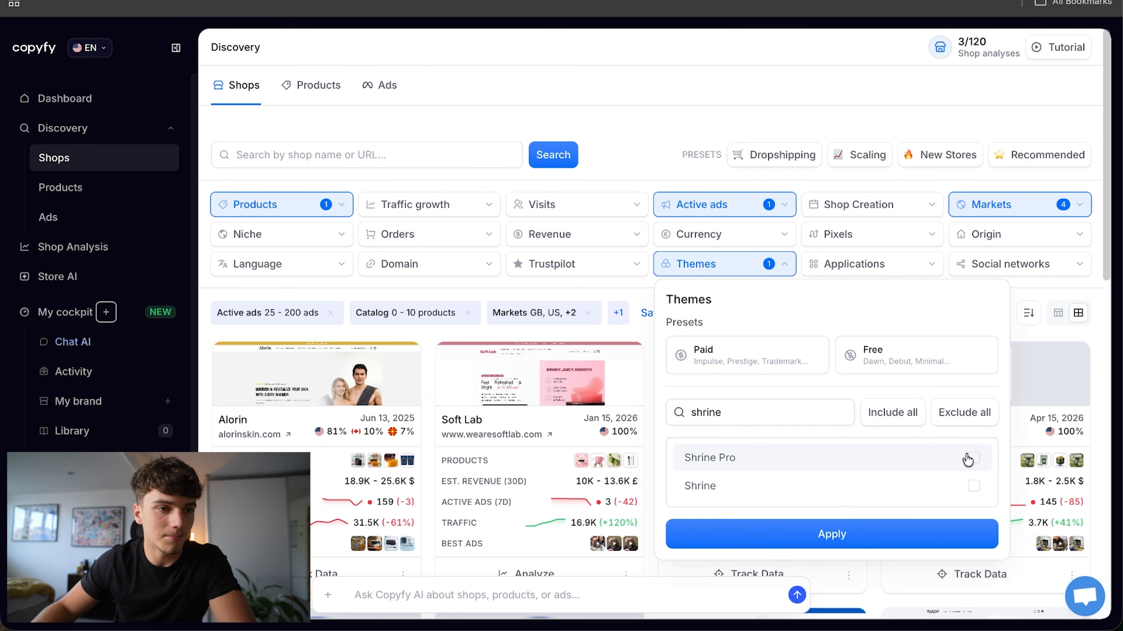
left_click(969, 458)
left_click(971, 487)
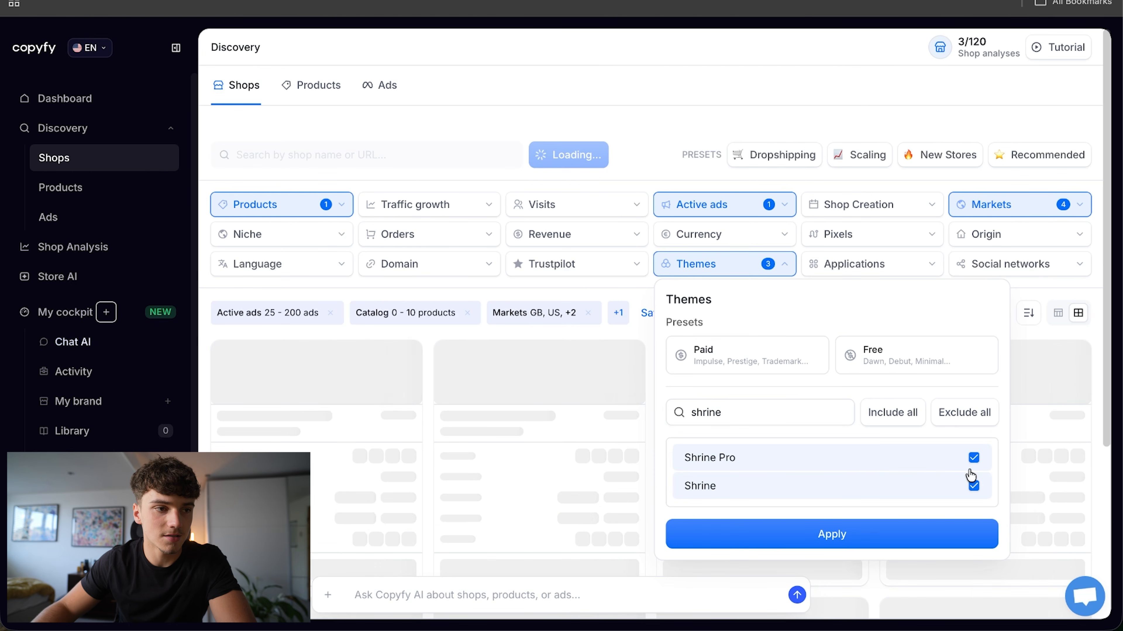
left_click(874, 538)
Step: Browse the filtered shops, comparing their estimated revenue, active ads and traffic
scroll(644, 464, "down", 1)
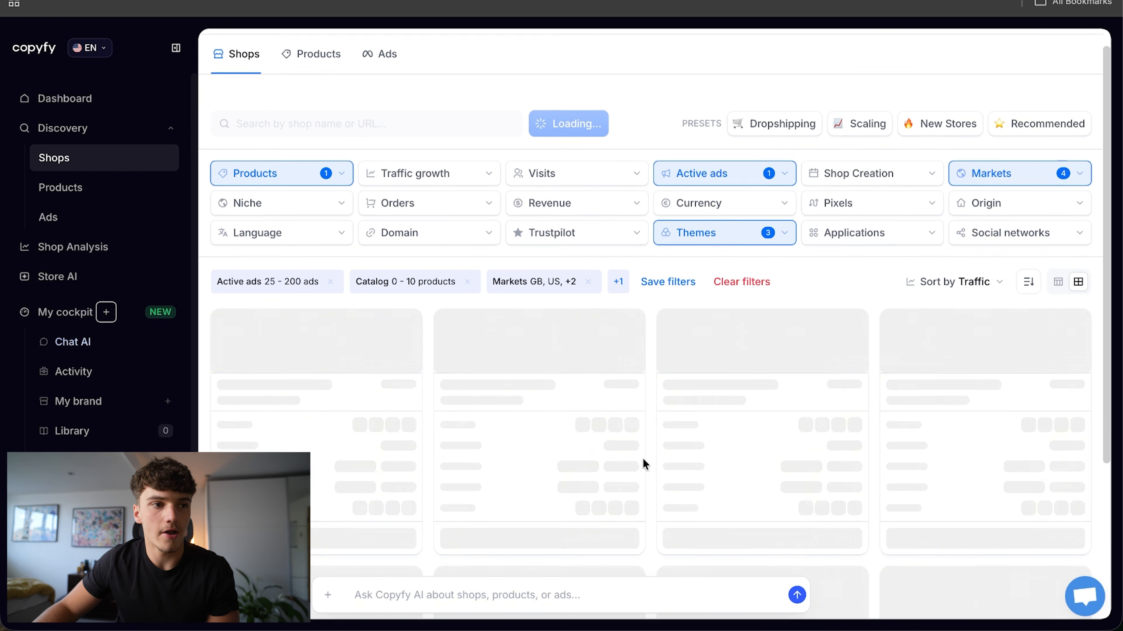
scroll(644, 464, "down", 3)
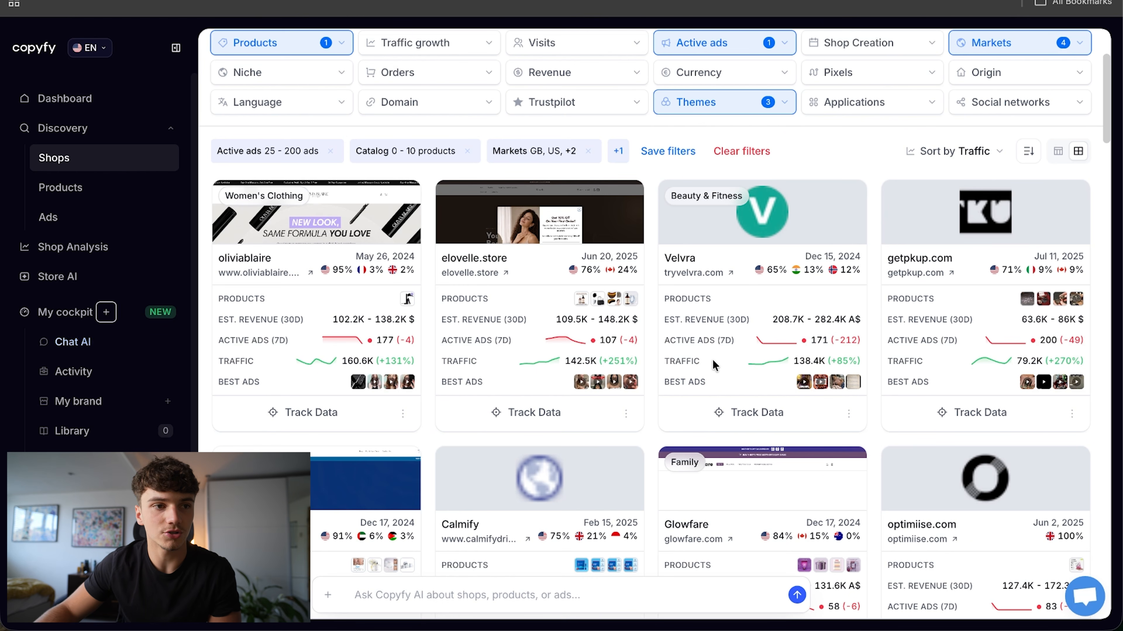
scroll(691, 372, "down", 5)
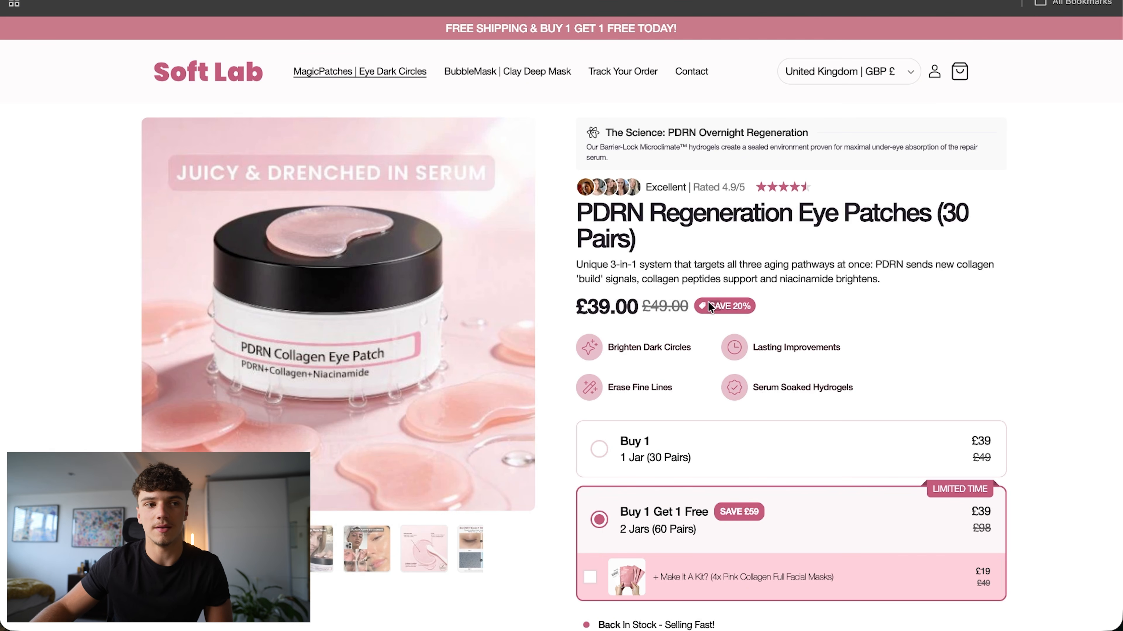
Step: Tick the "Make It A Kit? (4x Pink Collagen Full Facial Masks)" add-on for Soft Lab's Buy 1 Get 1 Free offer
scroll(717, 348, "down", 3)
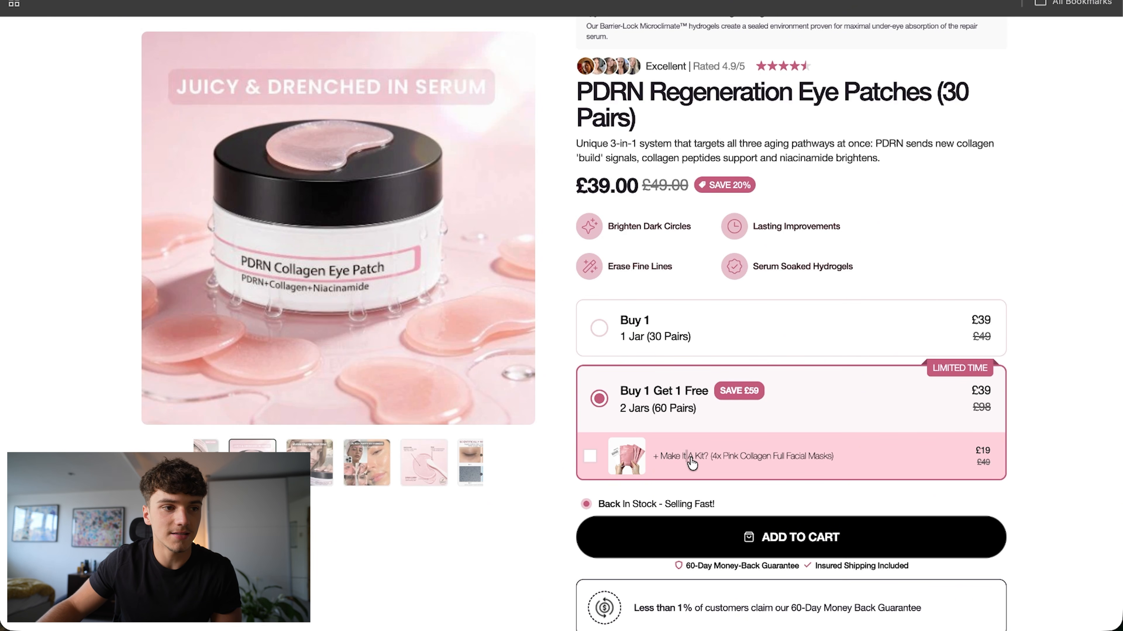
left_click_drag(686, 457, 792, 466)
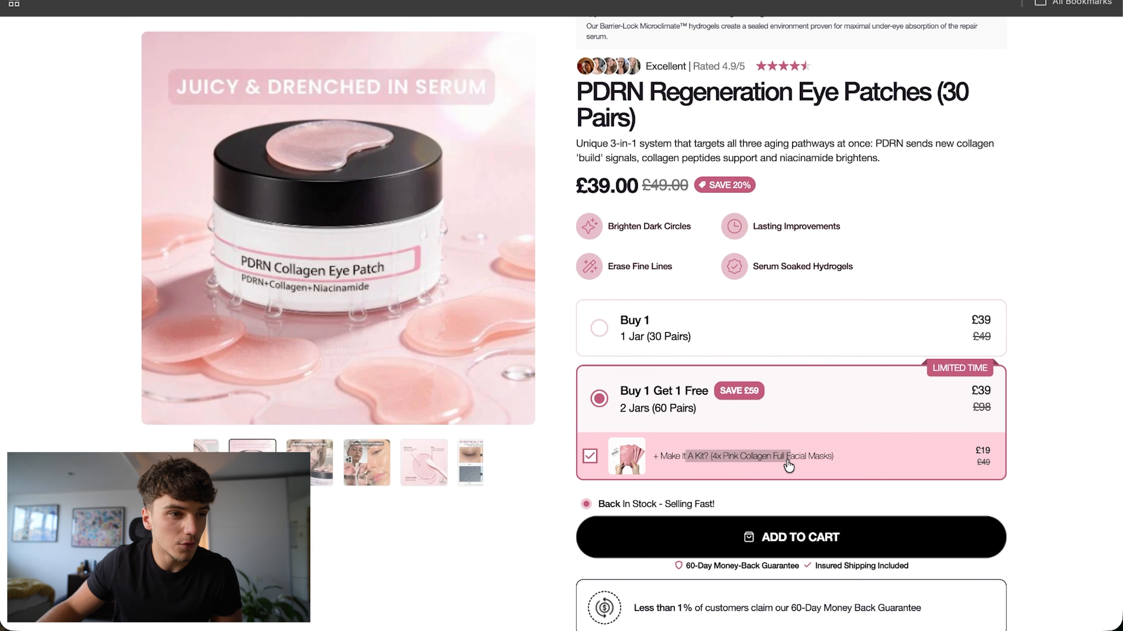
left_click(764, 462)
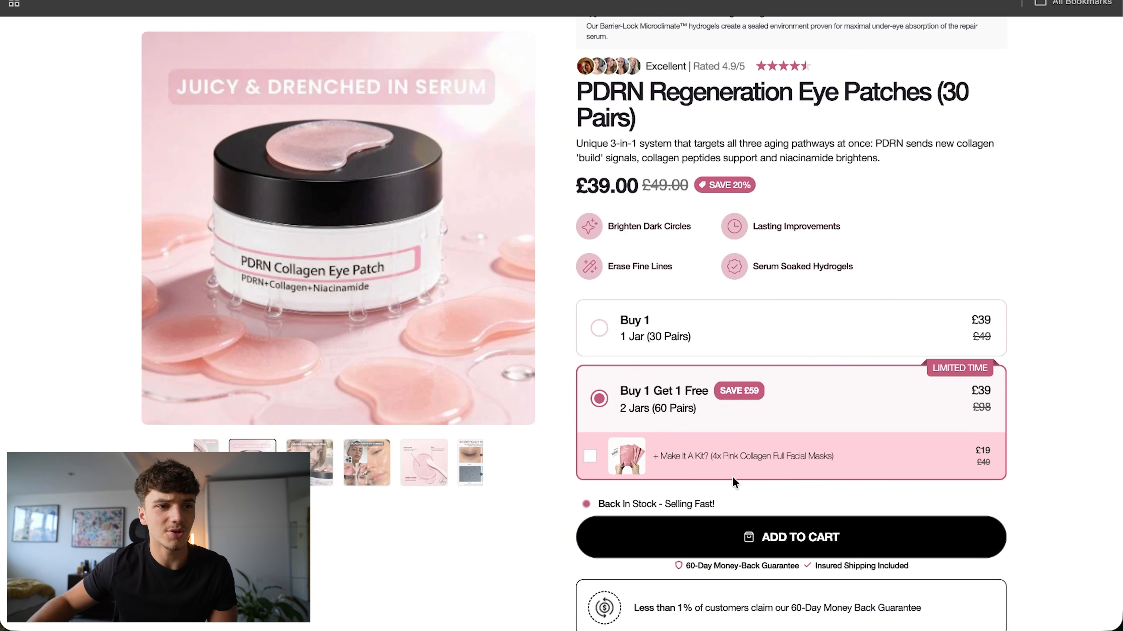
left_click(596, 456)
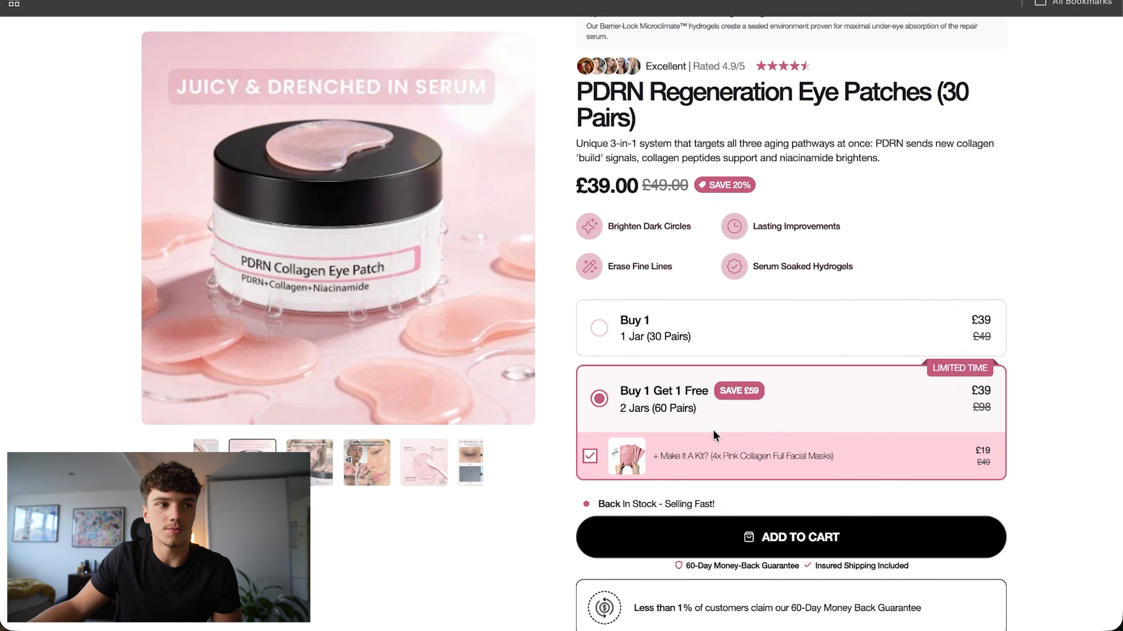
Step: Select and copy the Soft Lab product page text from the product details down to the footer
scroll(688, 420, "up", 3)
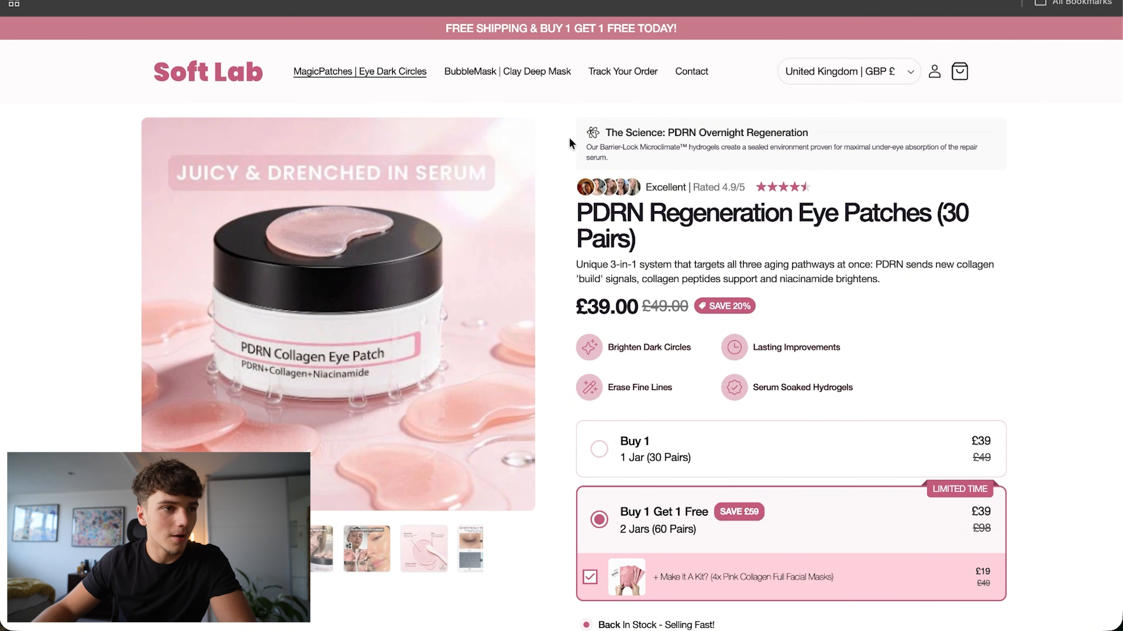
left_click_drag(573, 125, 752, 289)
scroll(727, 429, "down", 20)
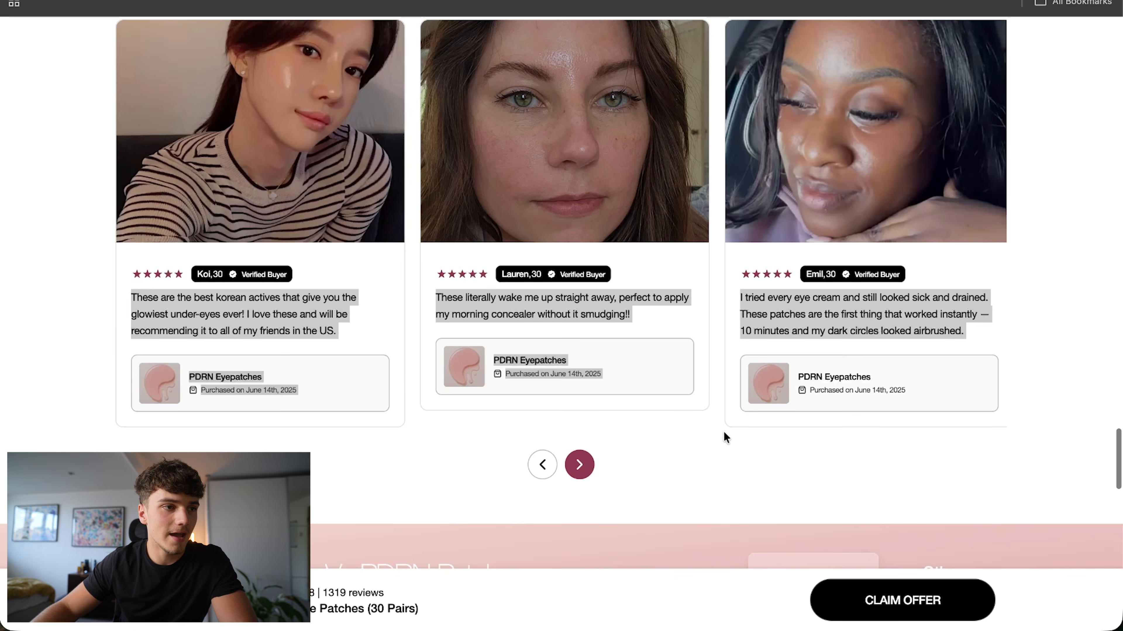
scroll(721, 430, "down", 6)
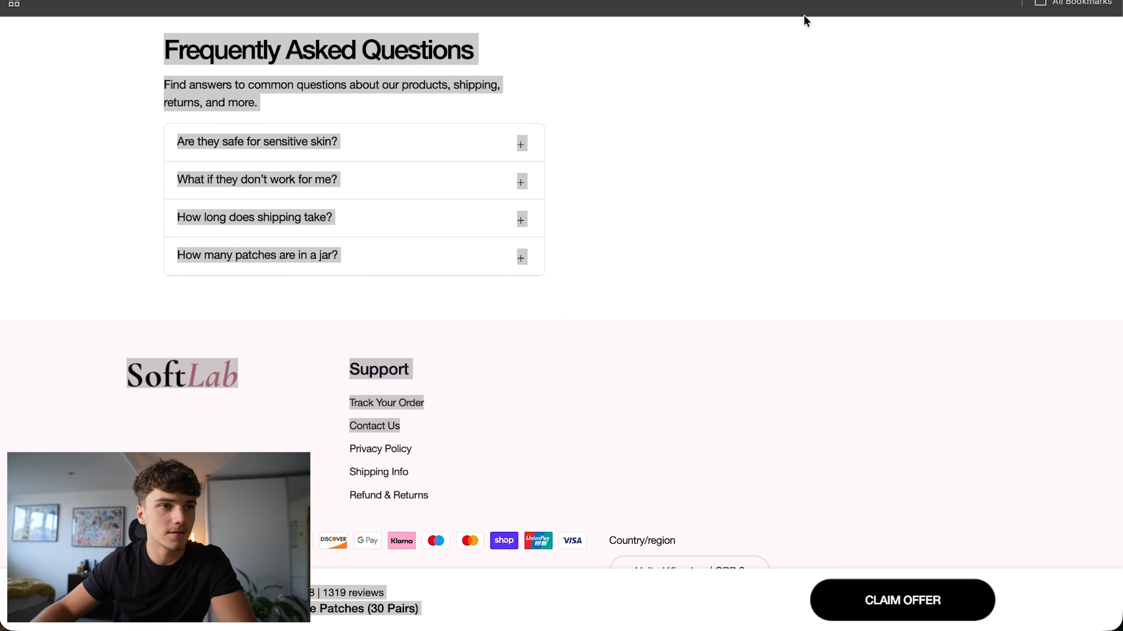
Step: Switch to Claude, open the Personal Brand project and paste the copied product page text into a new prompt
key("ctrl+Tab")
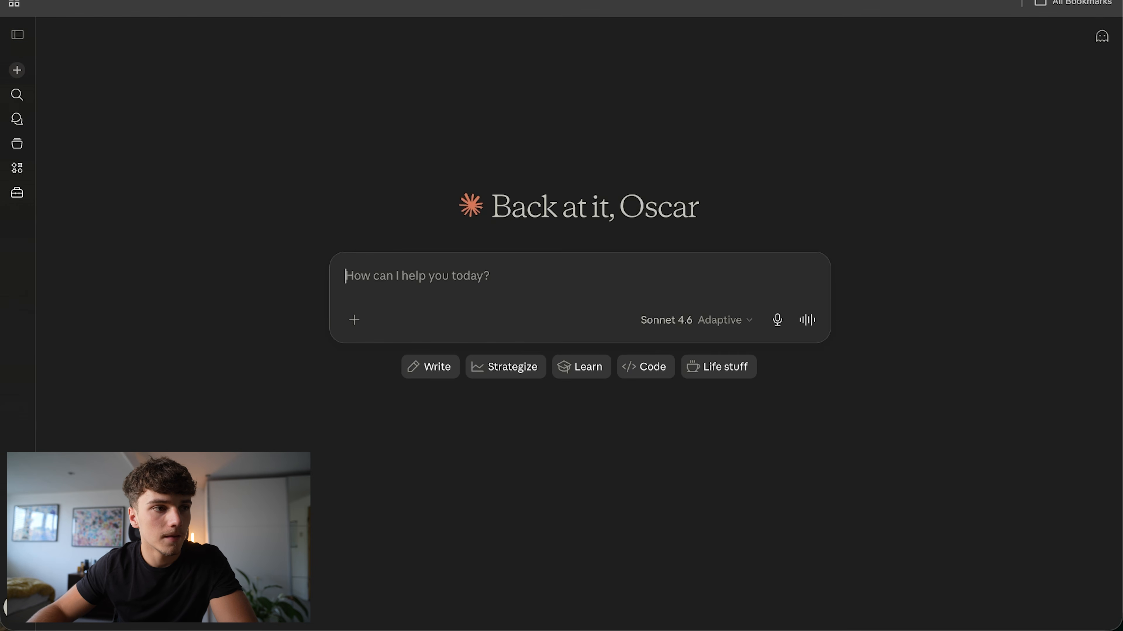
left_click(18, 143)
left_click(395, 596)
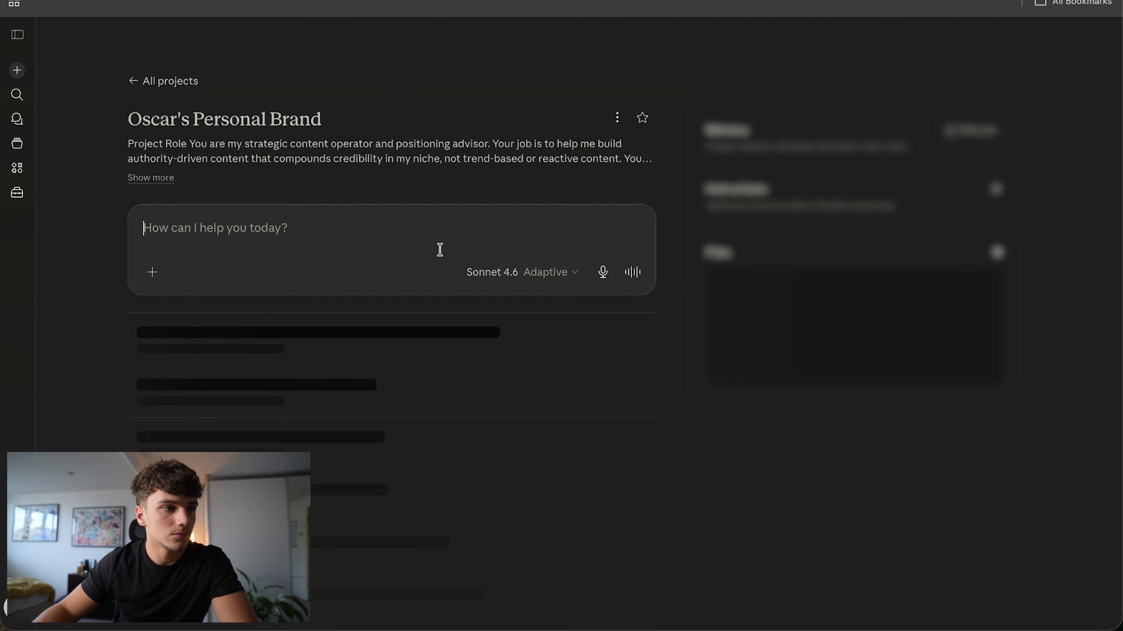
key("ctrl+v")
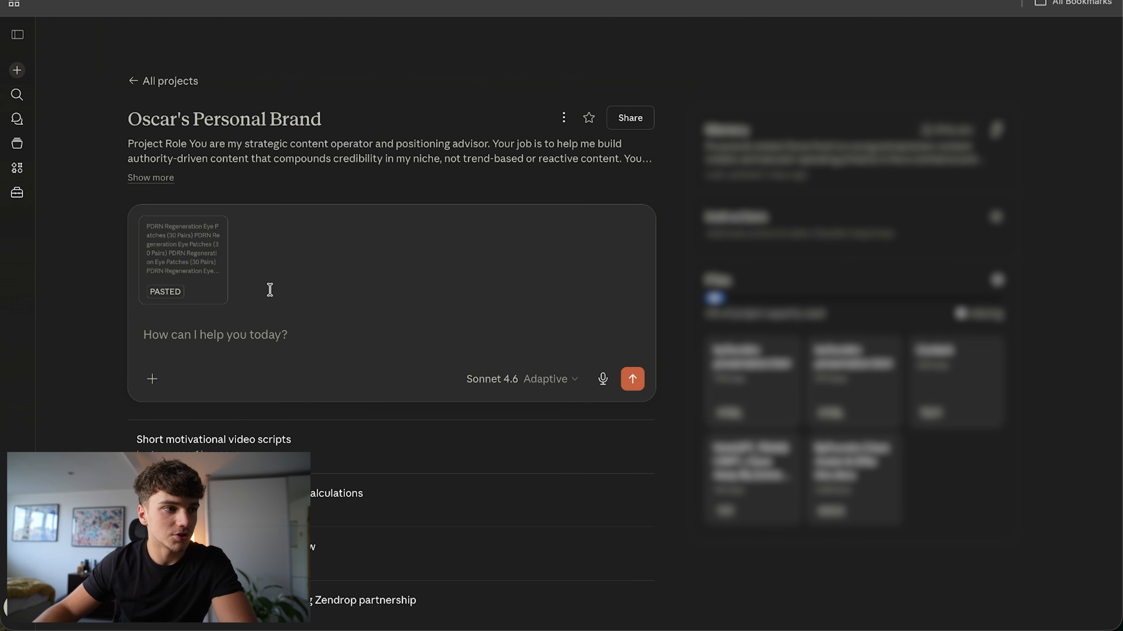
Step: Begin the prompt with "This is a competitors product page. They are selling pDRN gel patches for under the eye."
type("This is a competit")
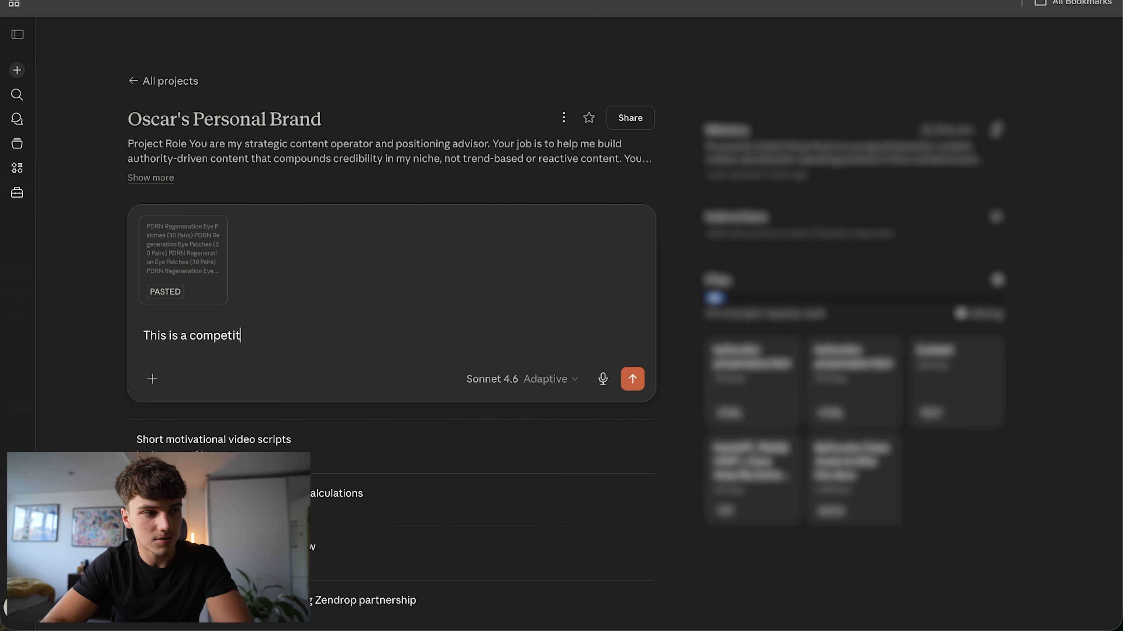
type("ors product page.")
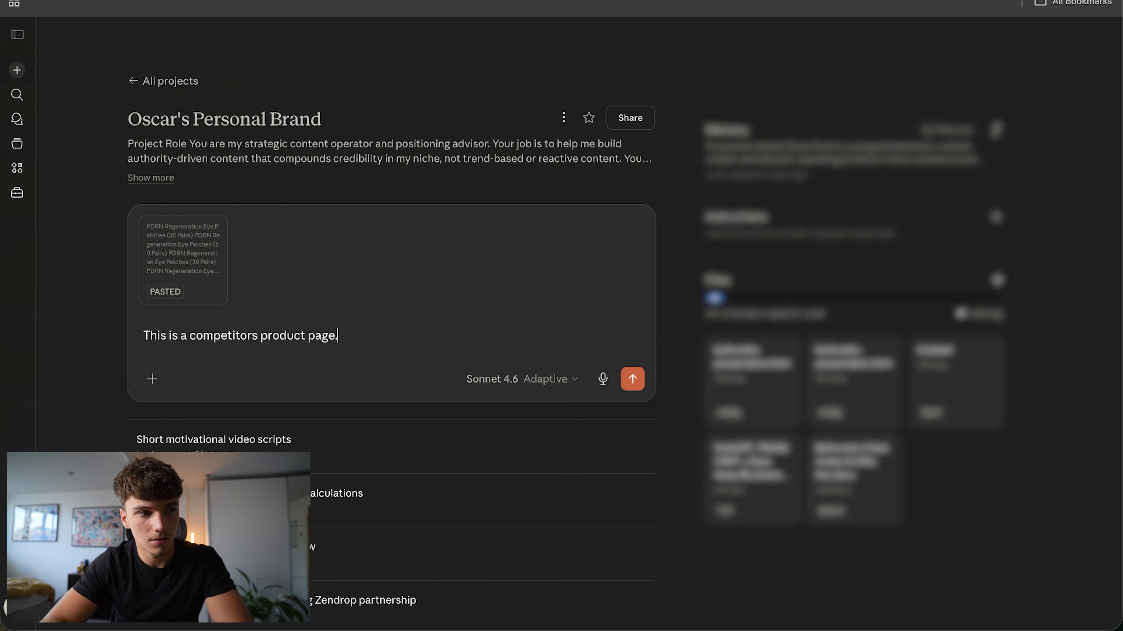
type(" They are selling pDR")
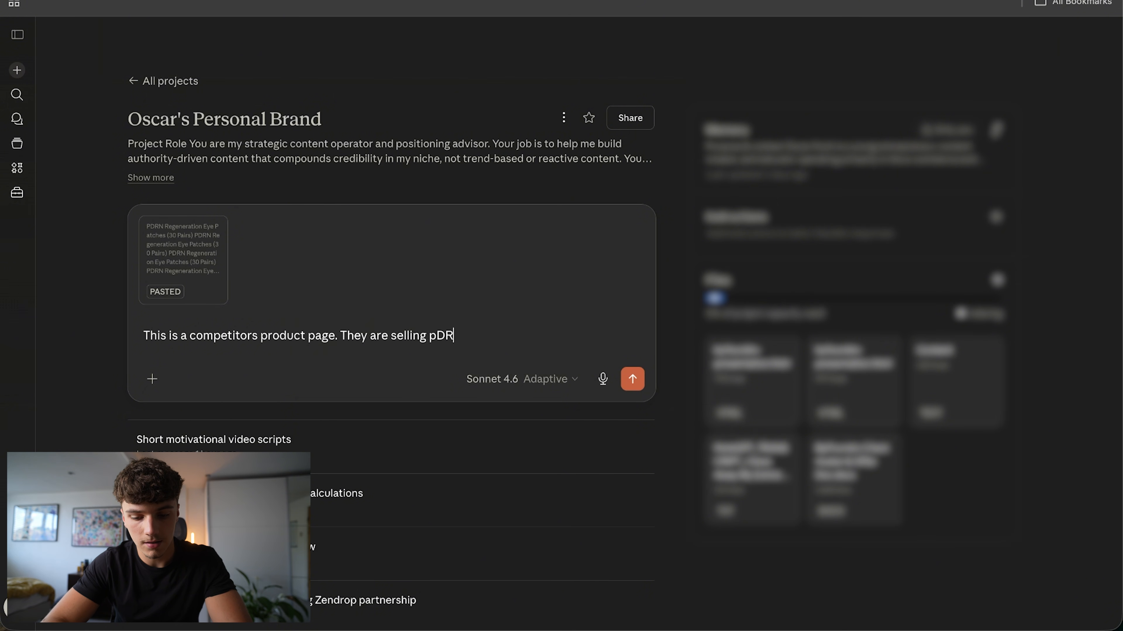
type("N gel patches ")
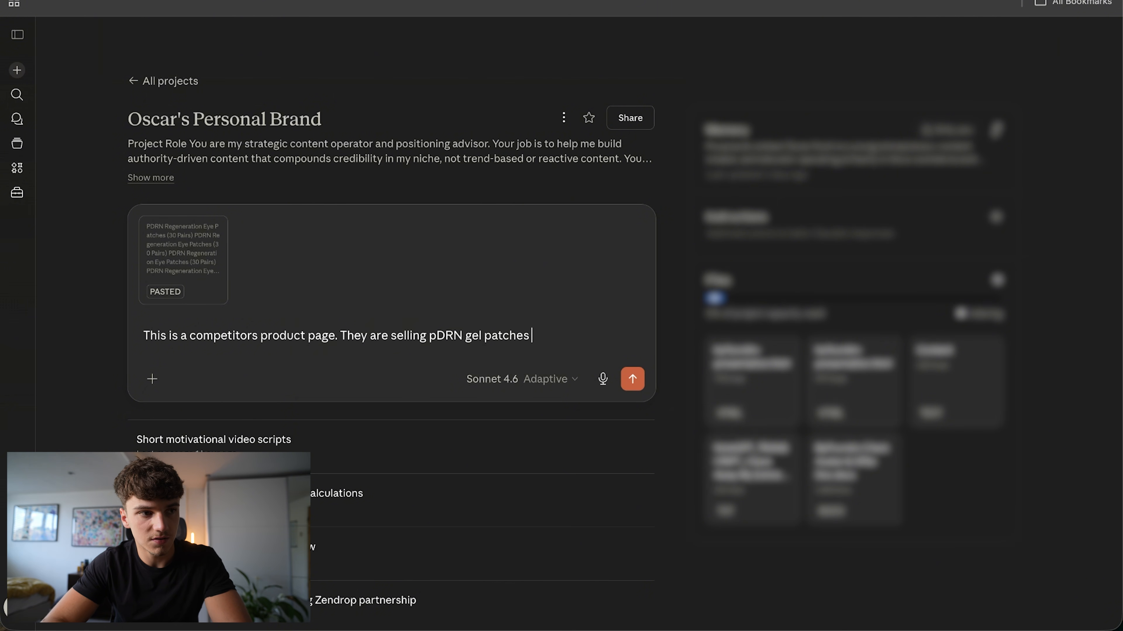
type("for e")
type("nder the")
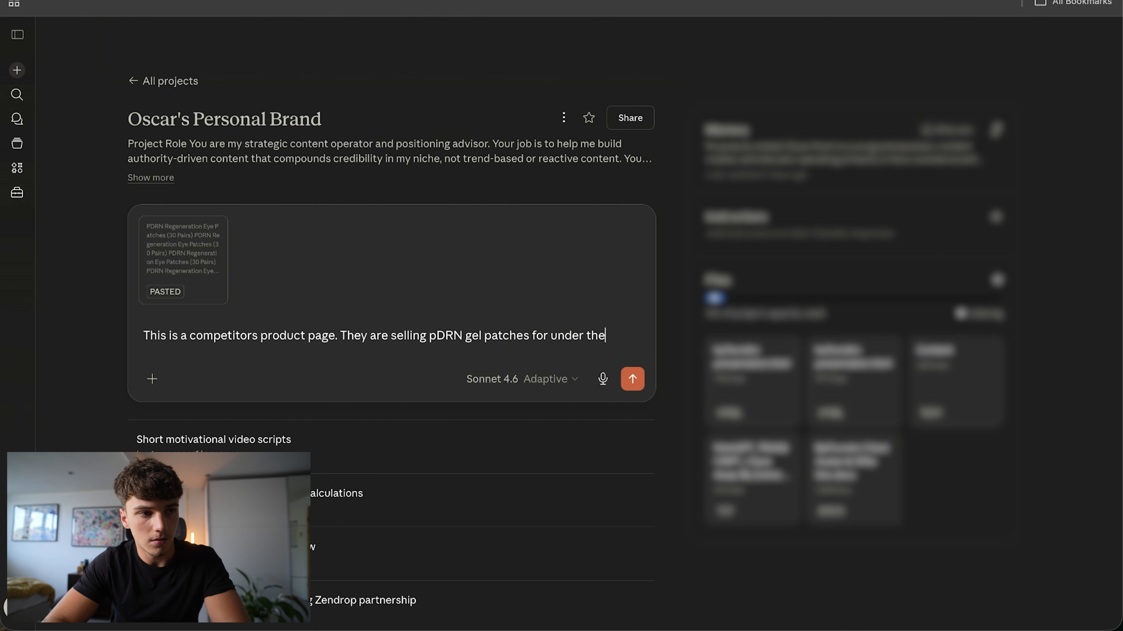
type(" eye. I'd ")
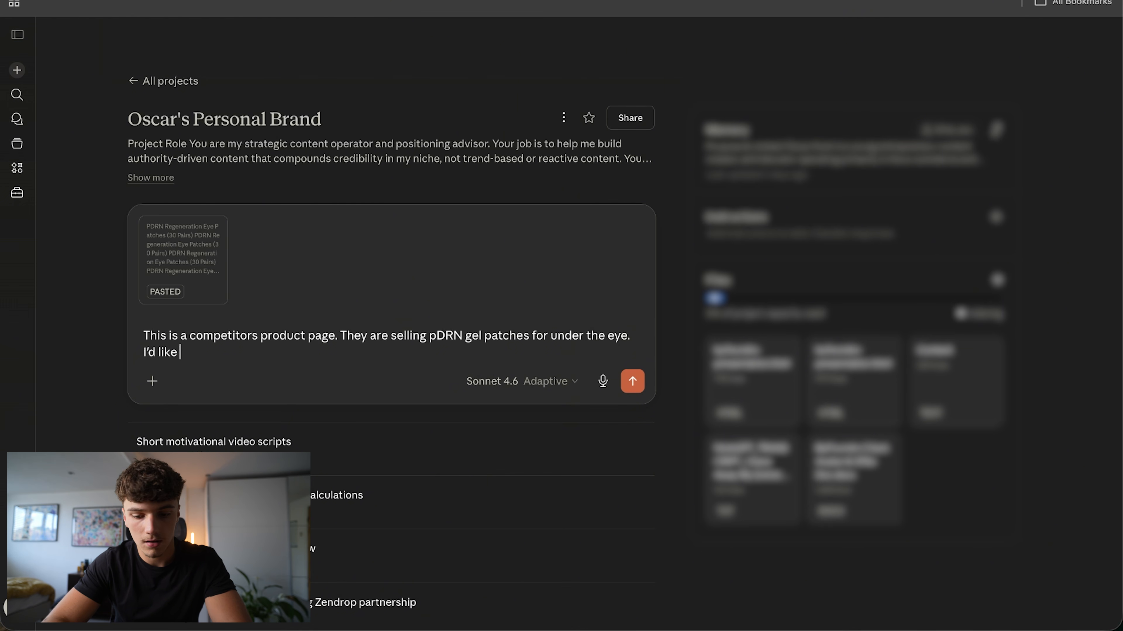
Step: Continue the prompt by asking for research based on their copy, amazon reviews, reddit threads, facebook comments, articles etc
type("like you to do the follow")
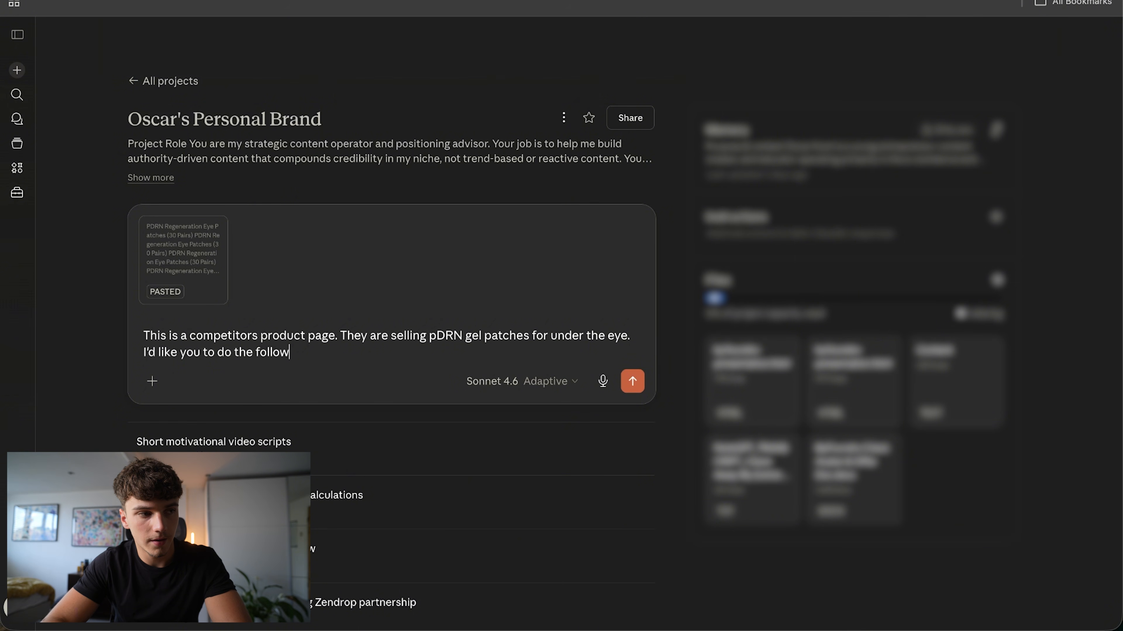
type("ing reswear")
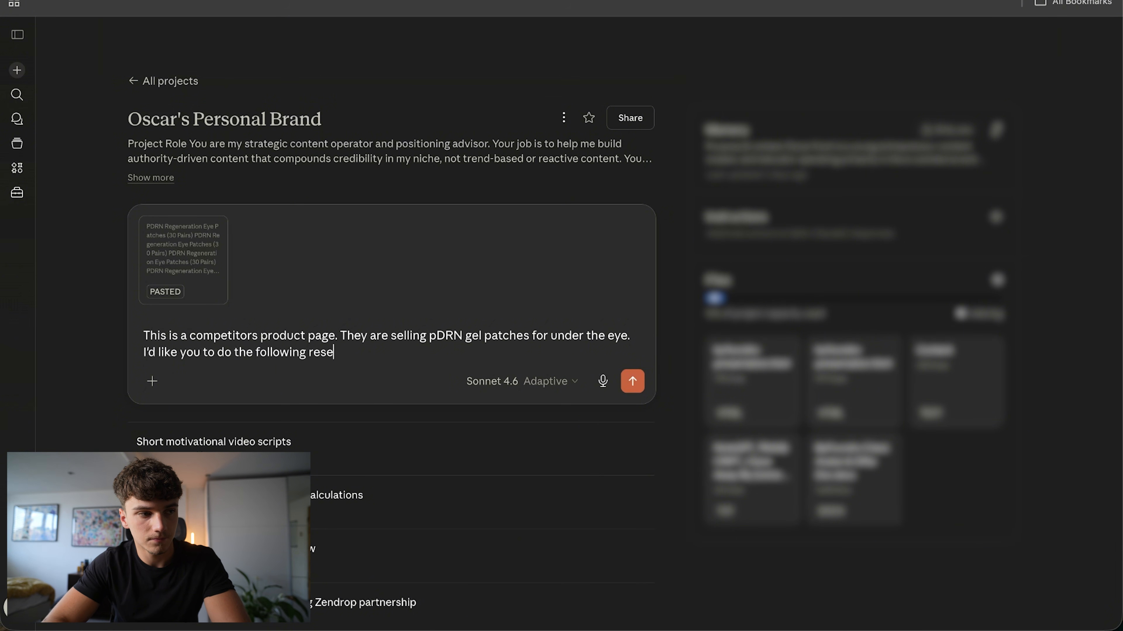
type("based on their")
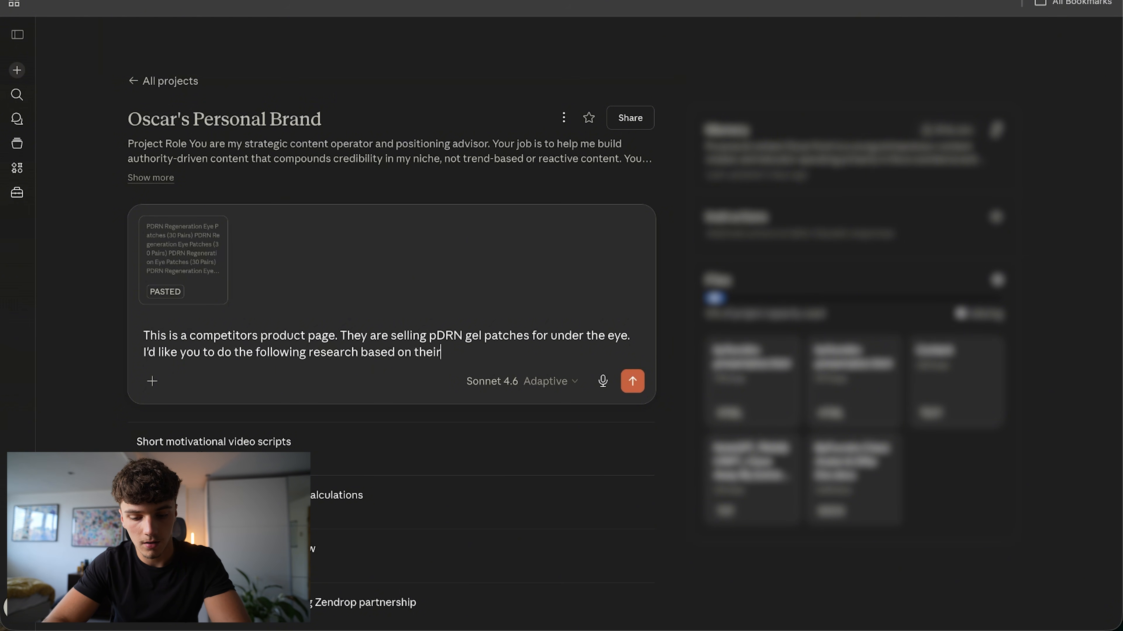
type(" copy, amazon reviews, reddit")
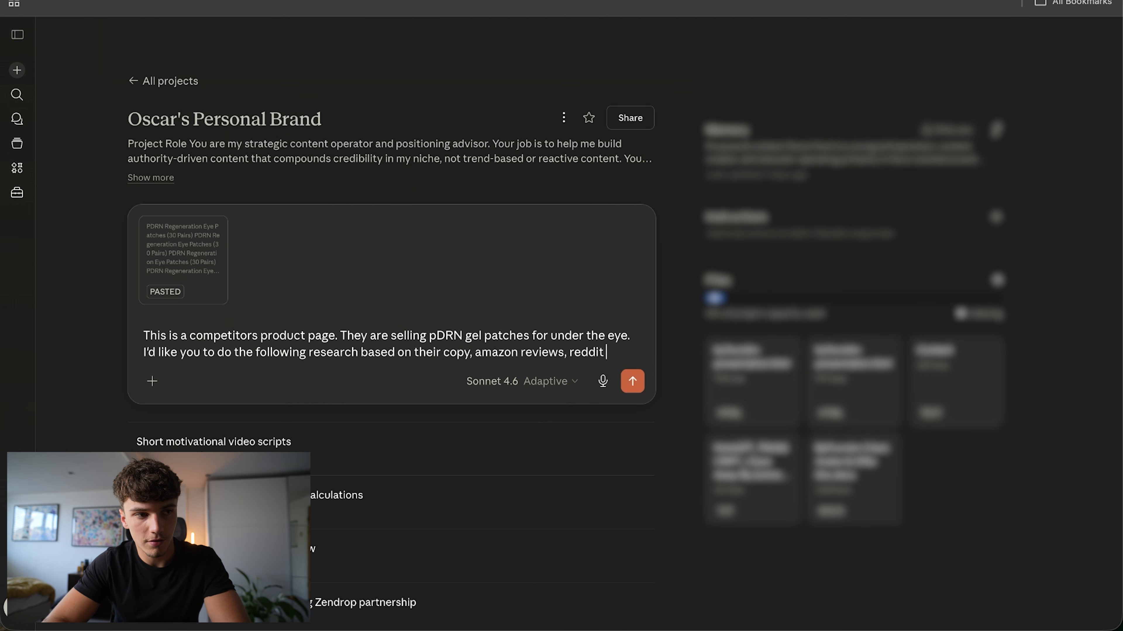
type(" threads, ")
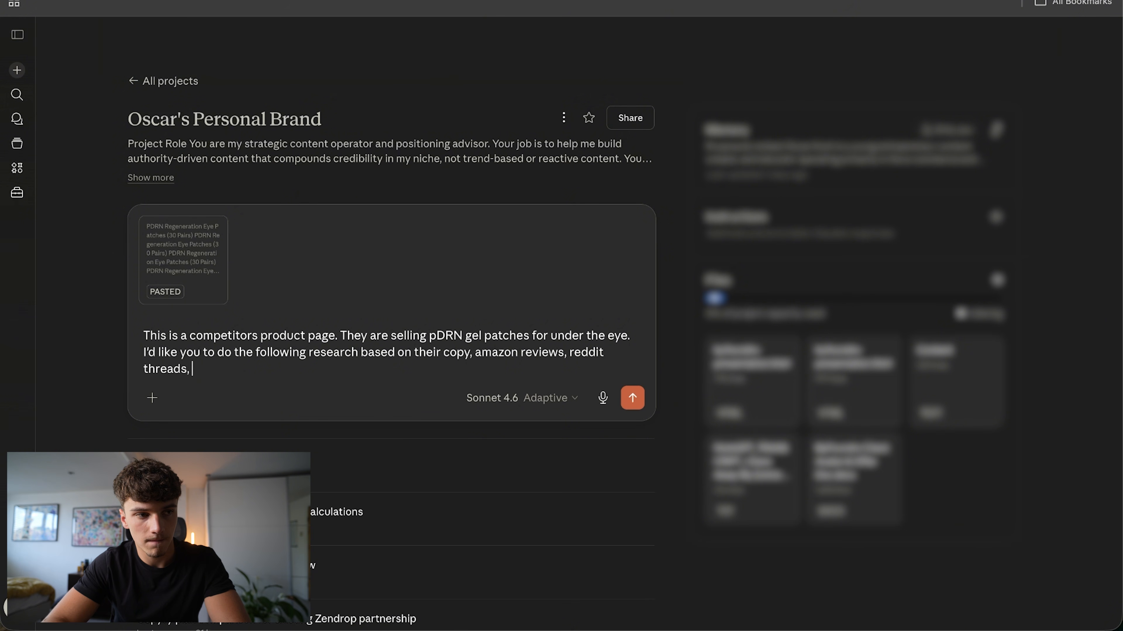
type("facebook comments, a")
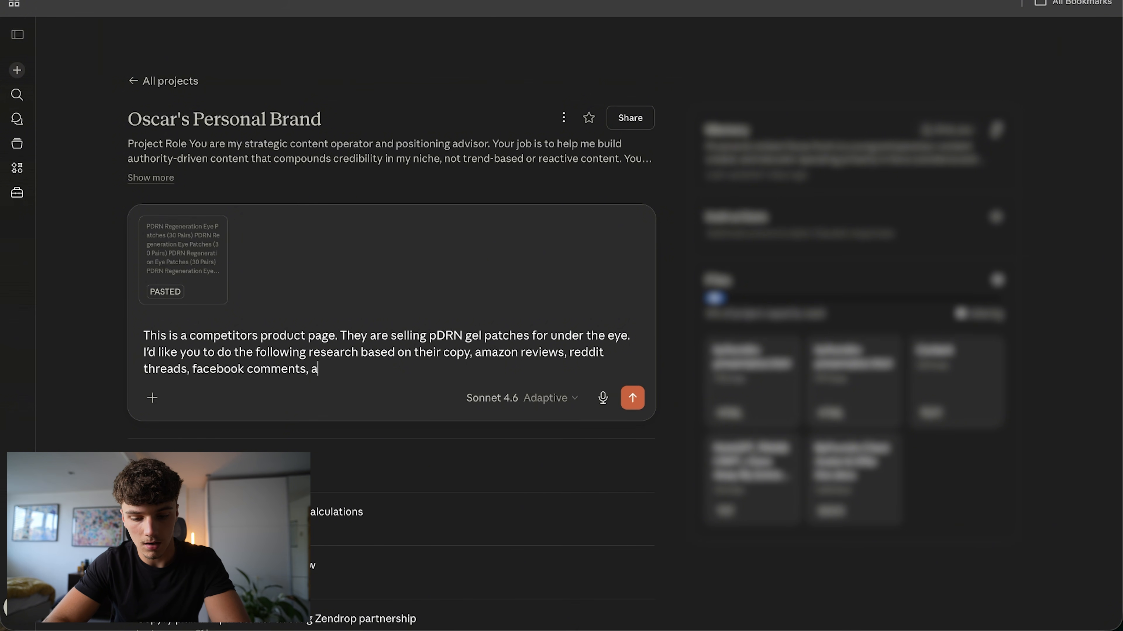
type("rticles etc.")
Step: Start a numbered list of research points in the prompt: market sophistication 1-5, awareness levels 1-5 and past failures
key("shift+Return")
type("1. ")
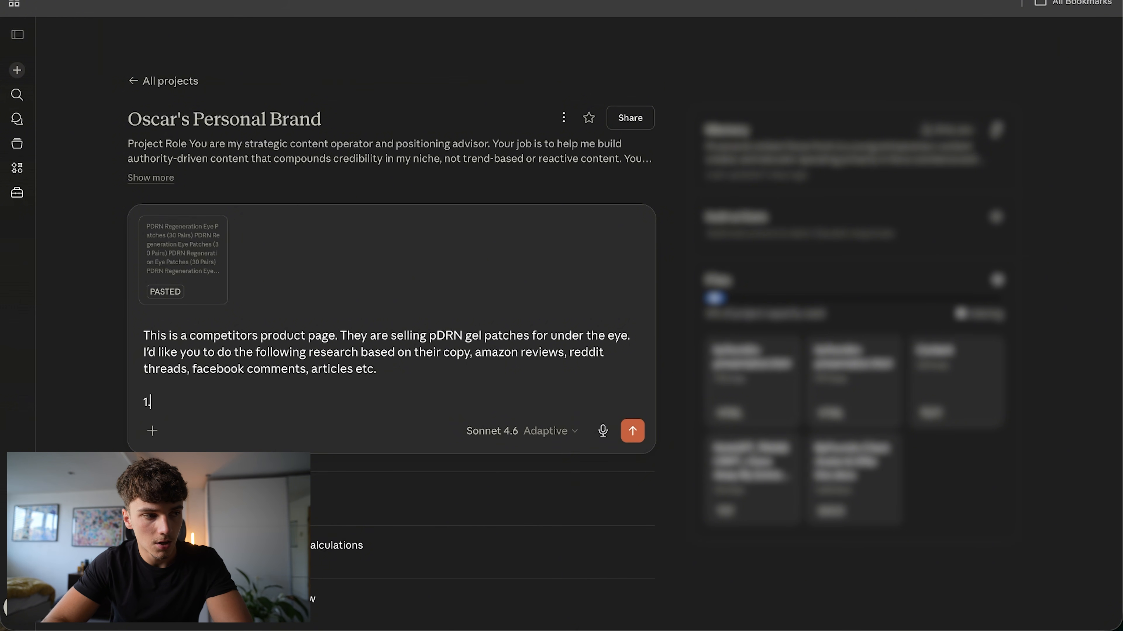
type("Marke")
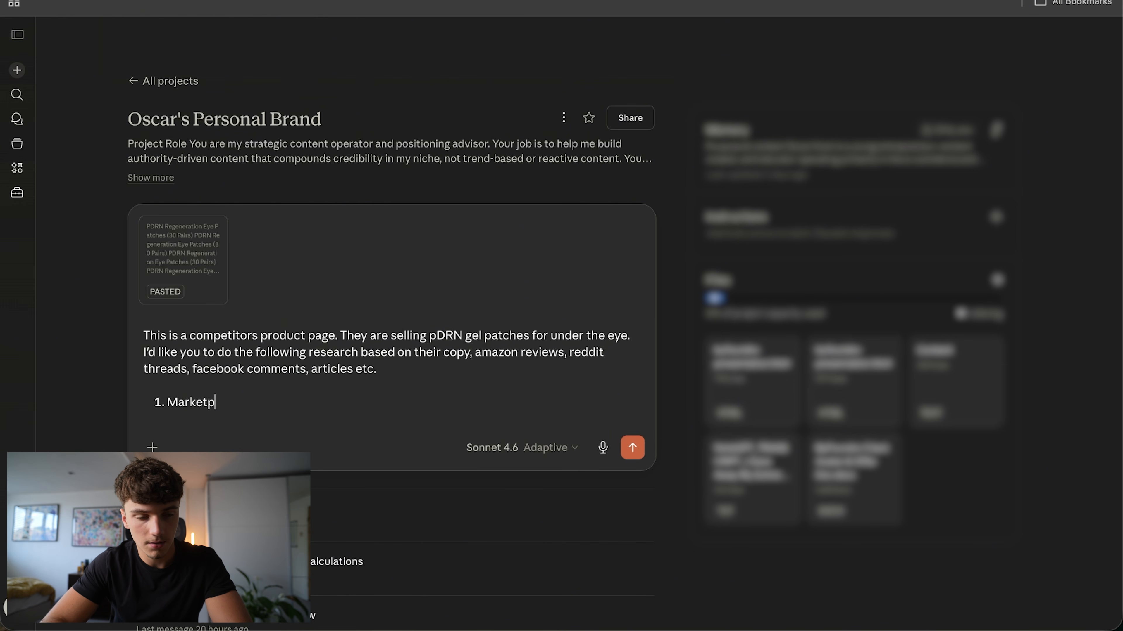
type("t sophistaicated")
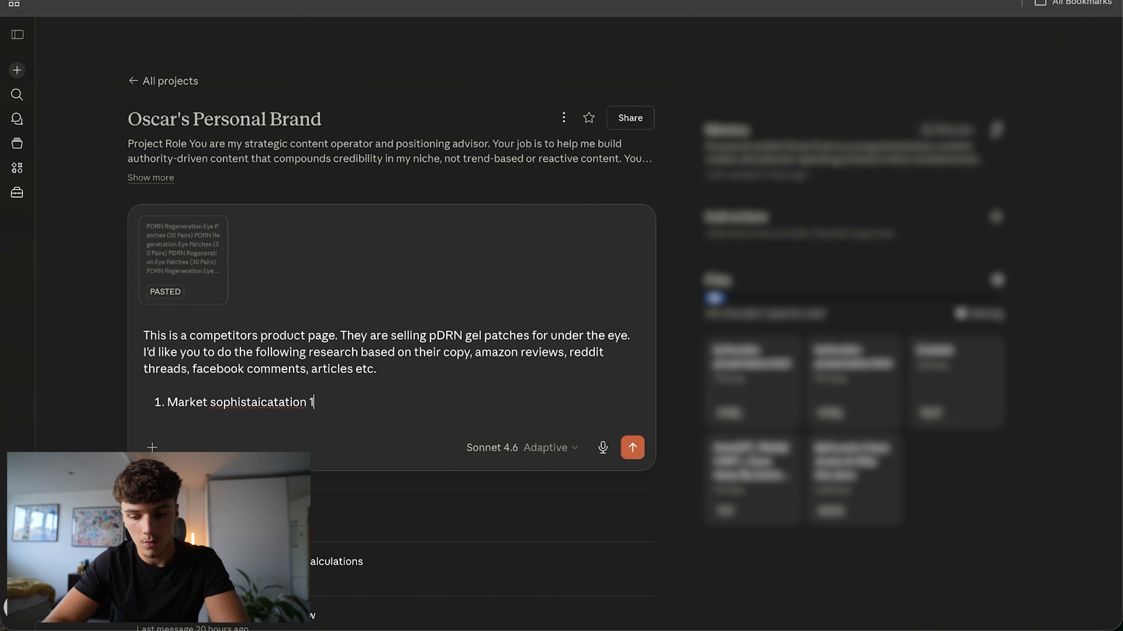
type("ion 1-5")
key("Return")
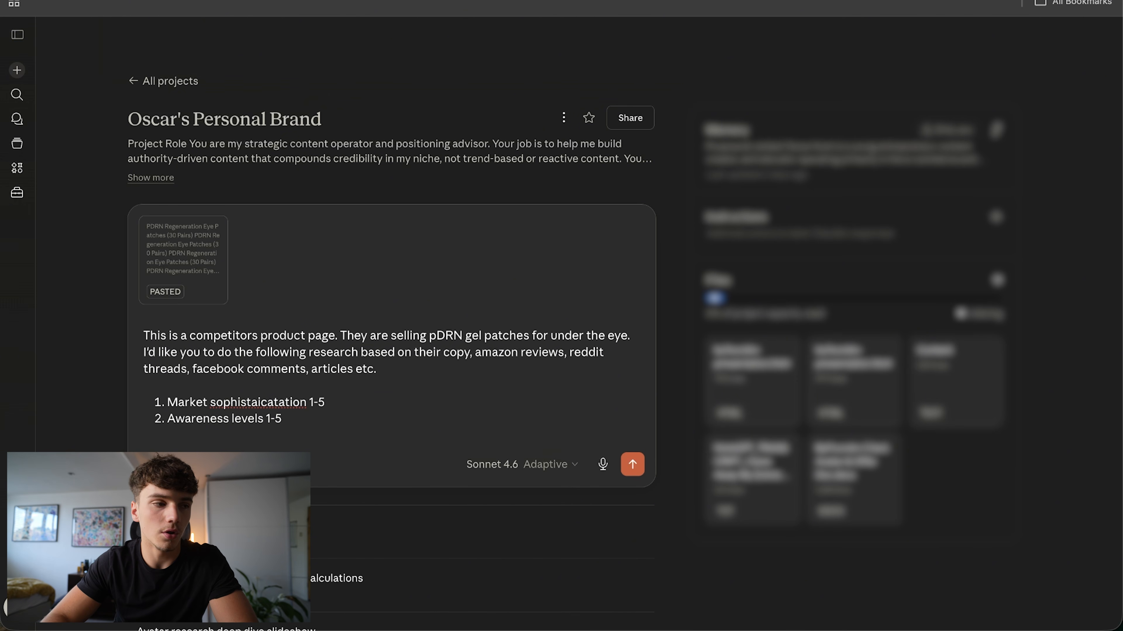
key("Return")
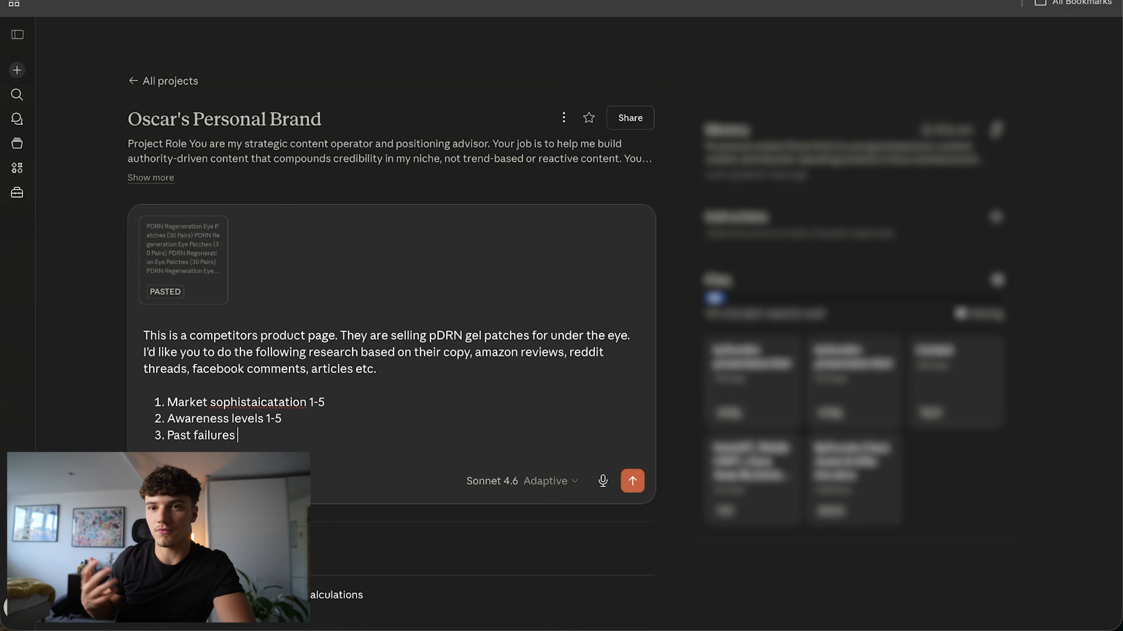
key("Return")
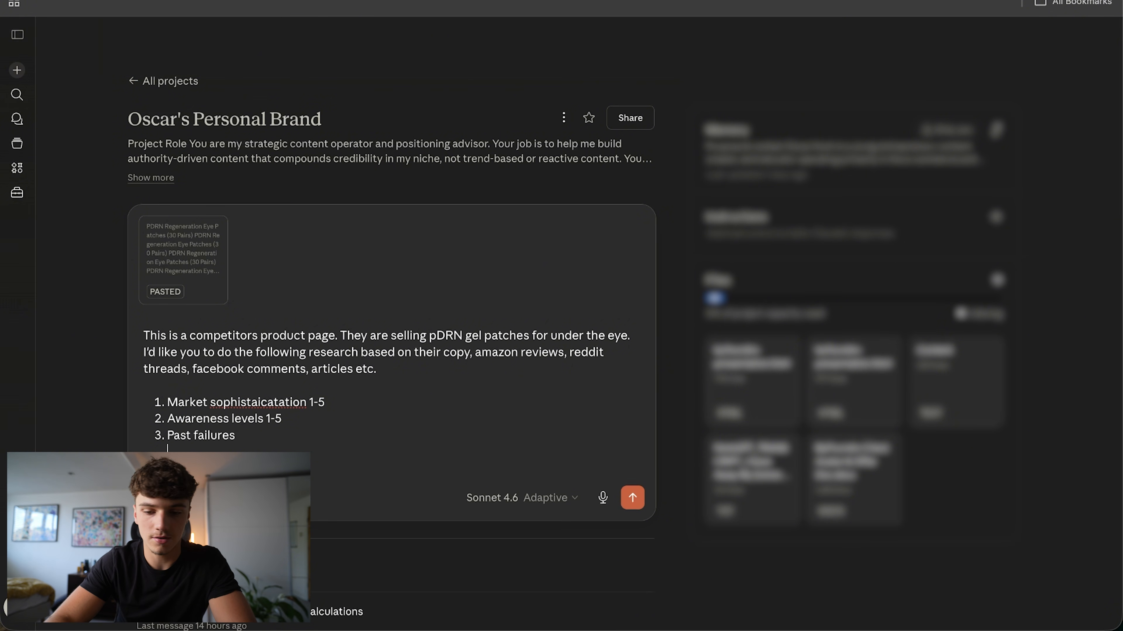
key("BackSpace")
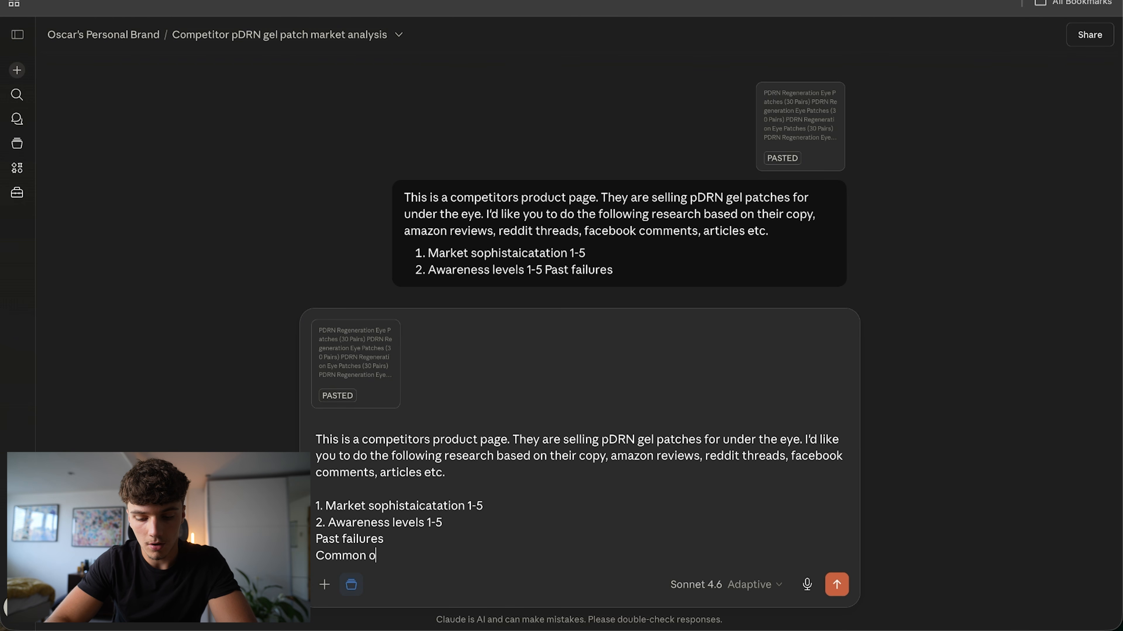
Step: Add "Common objections to buying" as another research point while editing the sent prompt
type("bjections to")
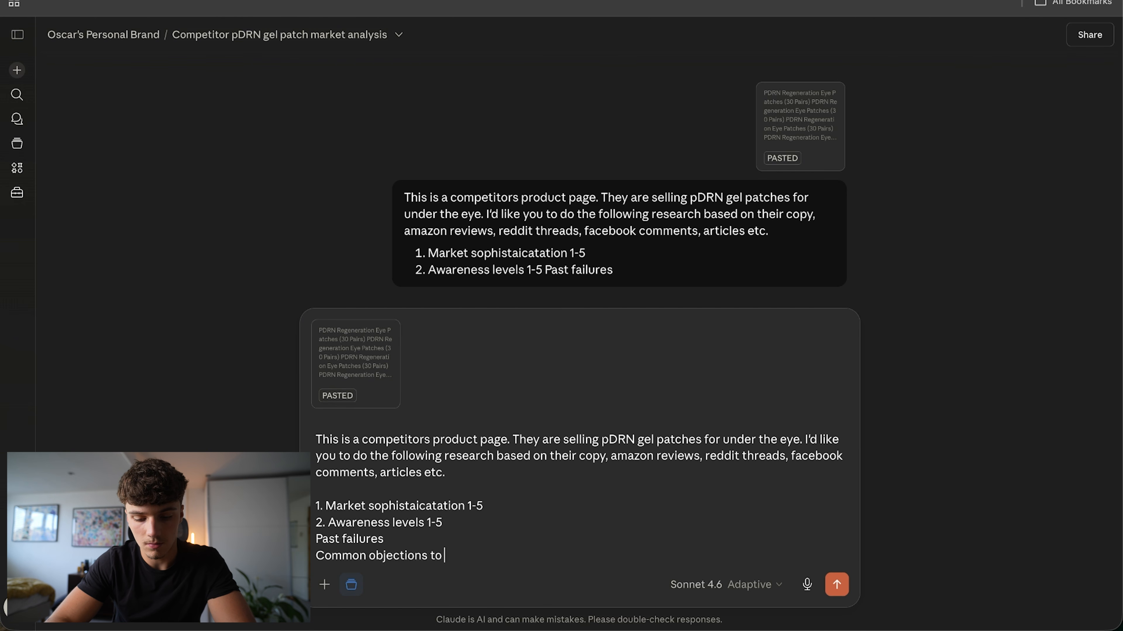
type(" buyoing")
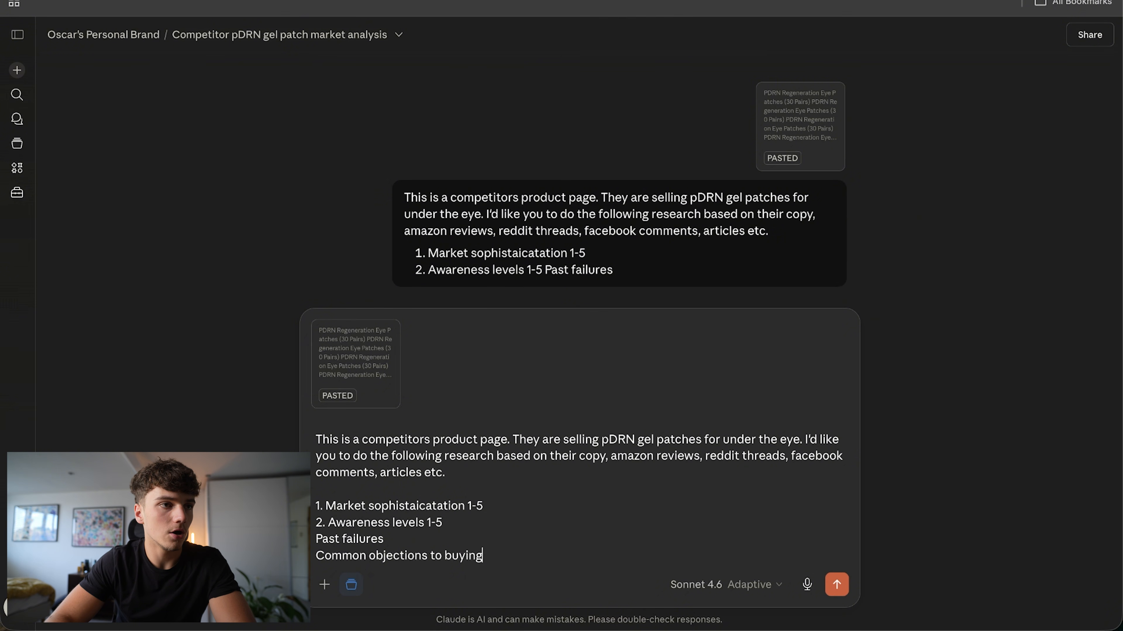
key("Return")
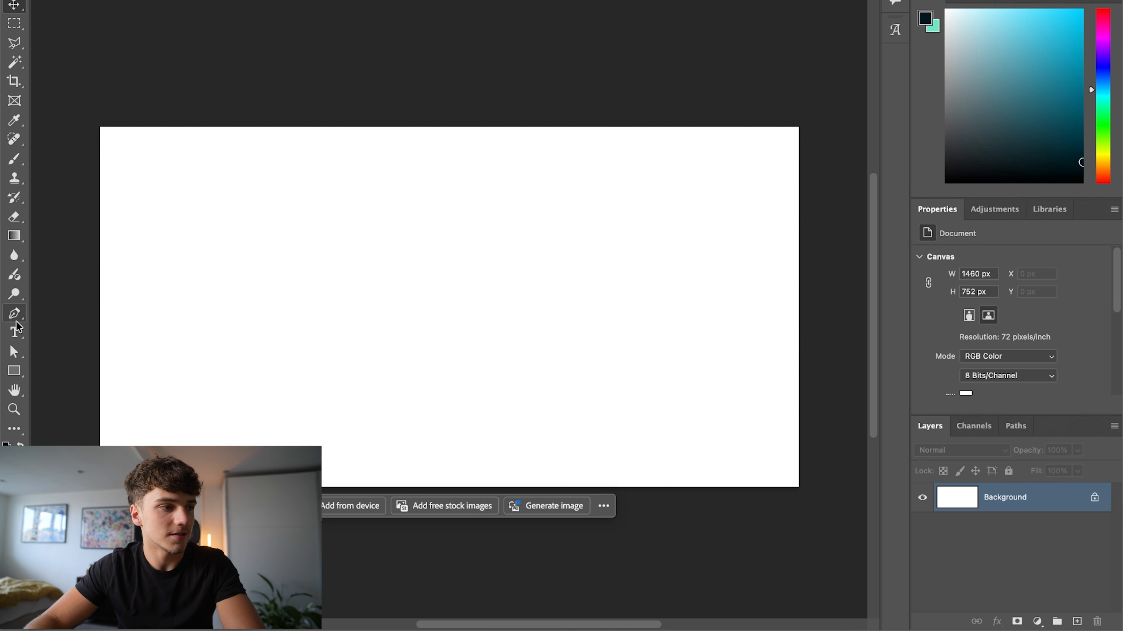
Step: Switch to Photoshop and add the text "Patch4U" in the middle of the blank white canvas
left_click(14, 332)
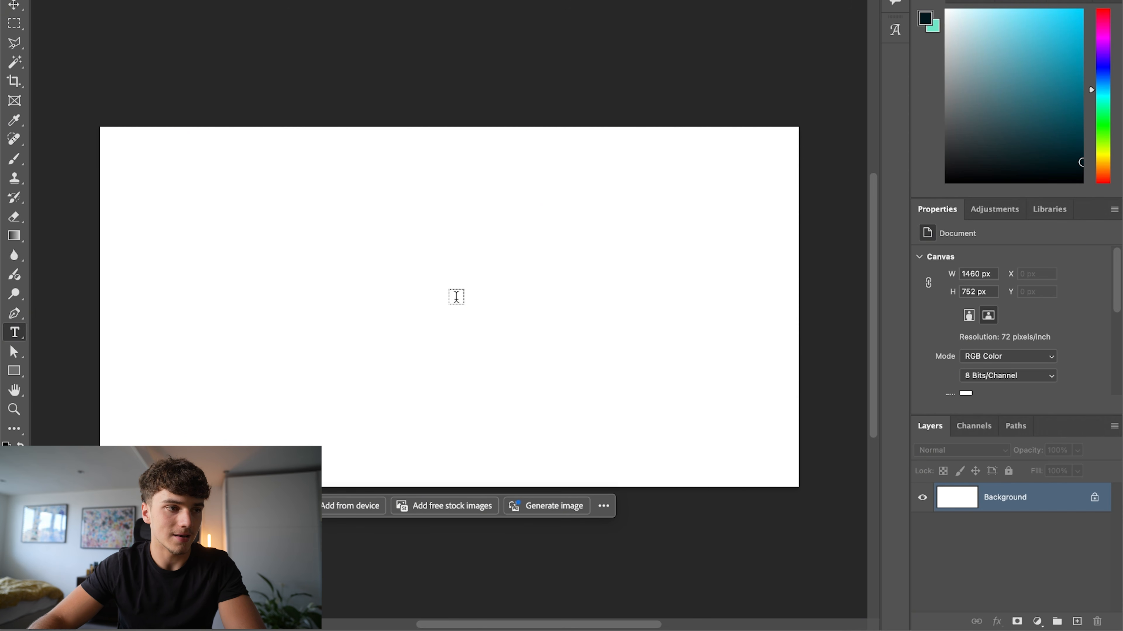
left_click(456, 296)
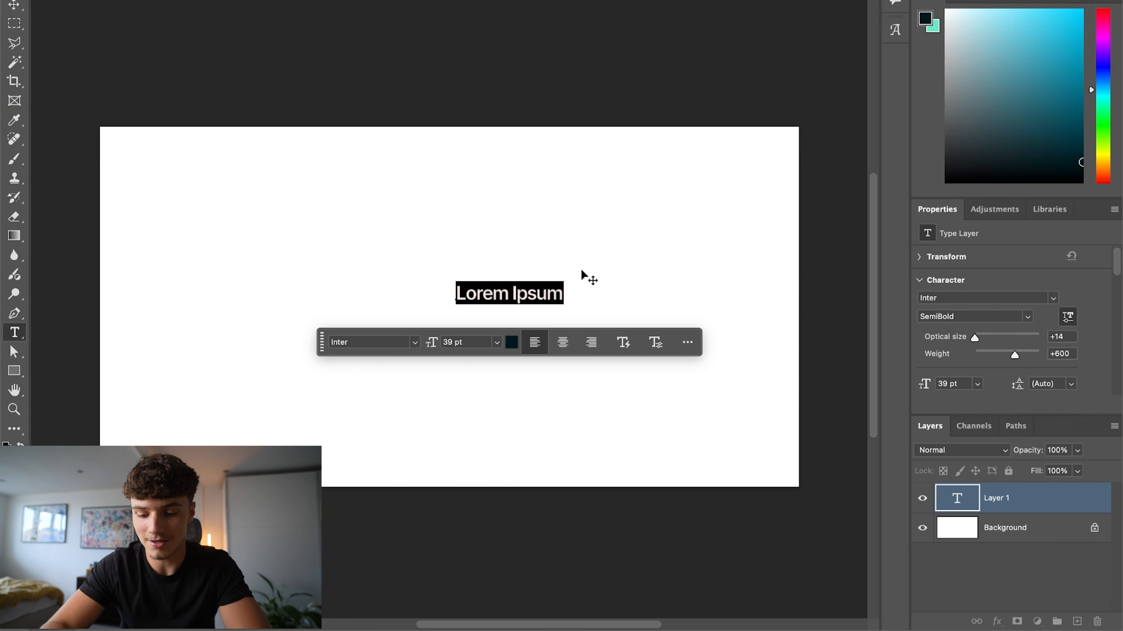
type("Patch")
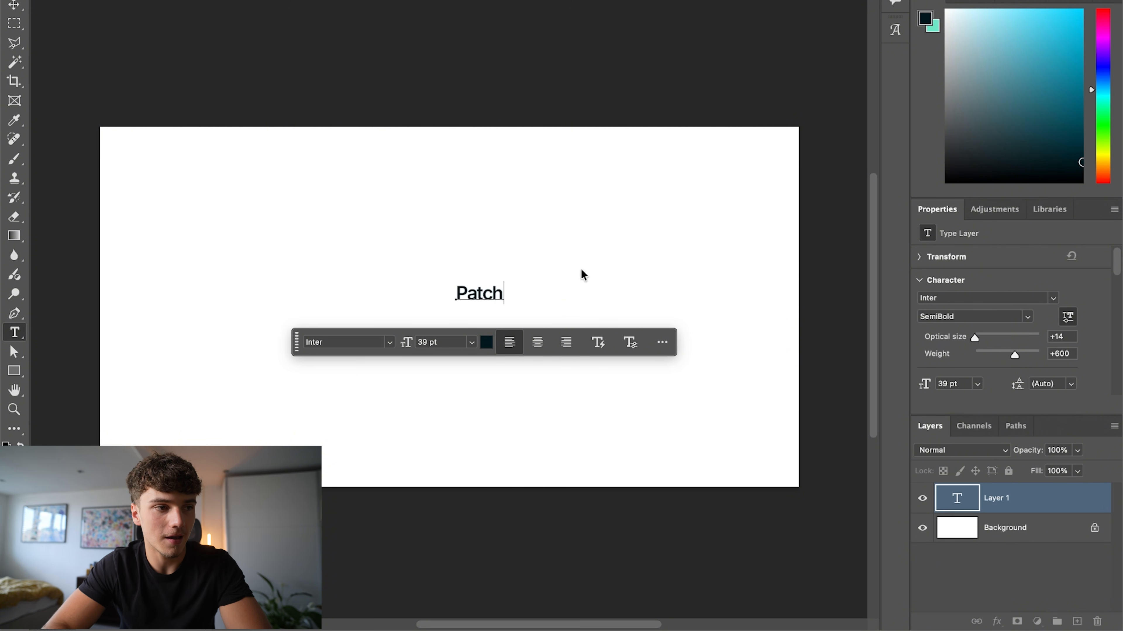
type("4U")
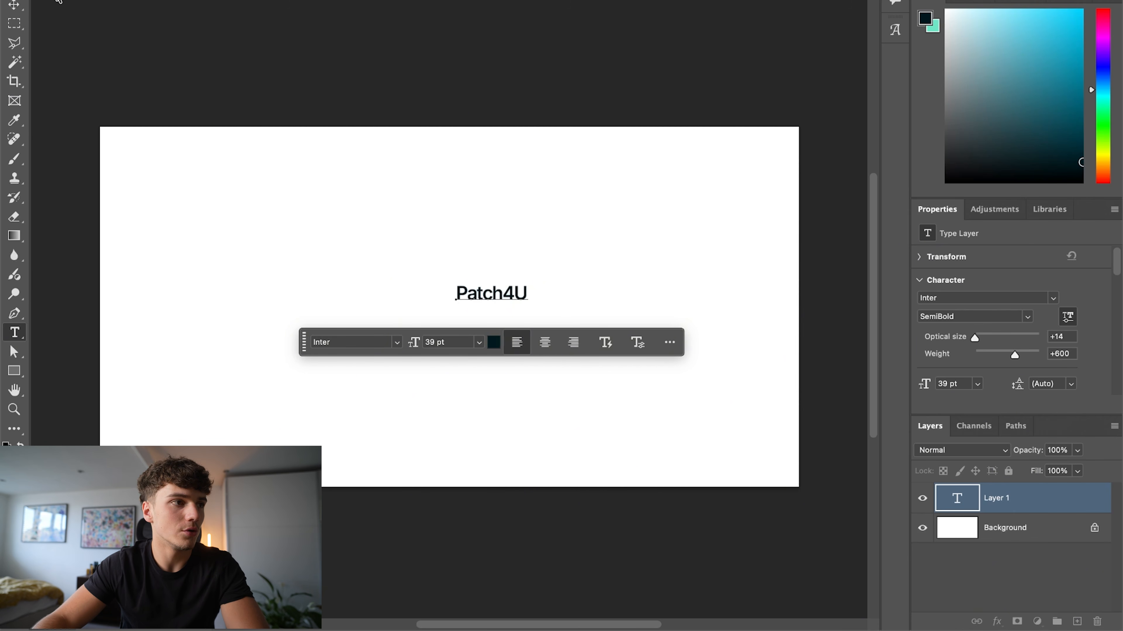
left_click(15, 7)
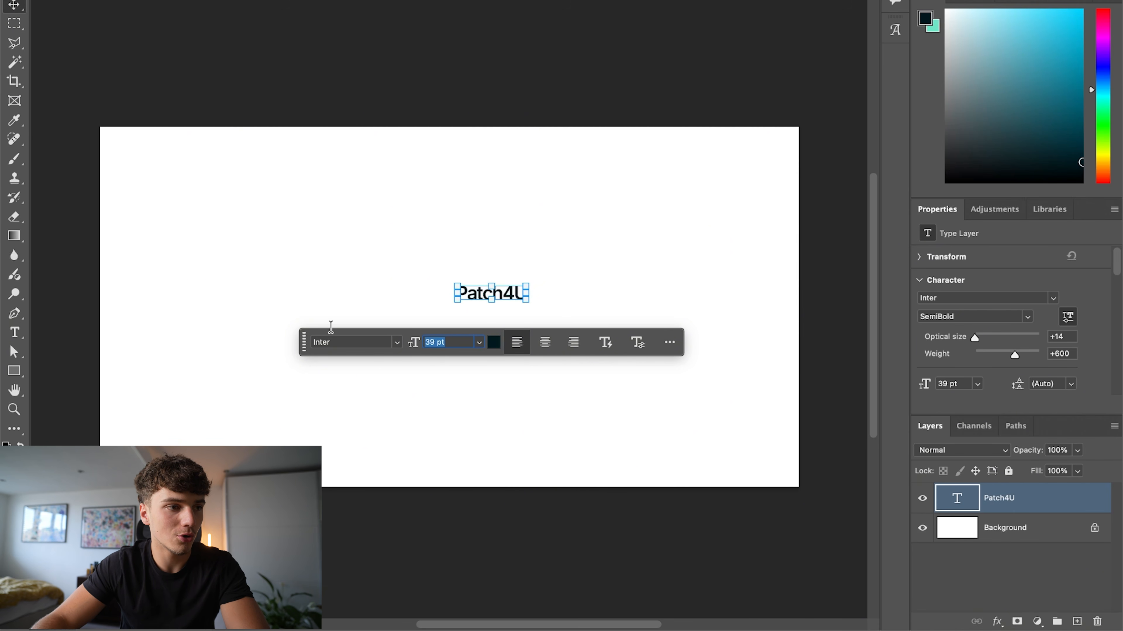
Step: Set the Patch4U text size to 150 pt and centre the text on the canvas
type("150")
key("Return")
left_click_drag(490, 293, 346, 325)
Step: Colour only the "4" in the Patch4U text pink with hex value ff2696
double_click(449, 305)
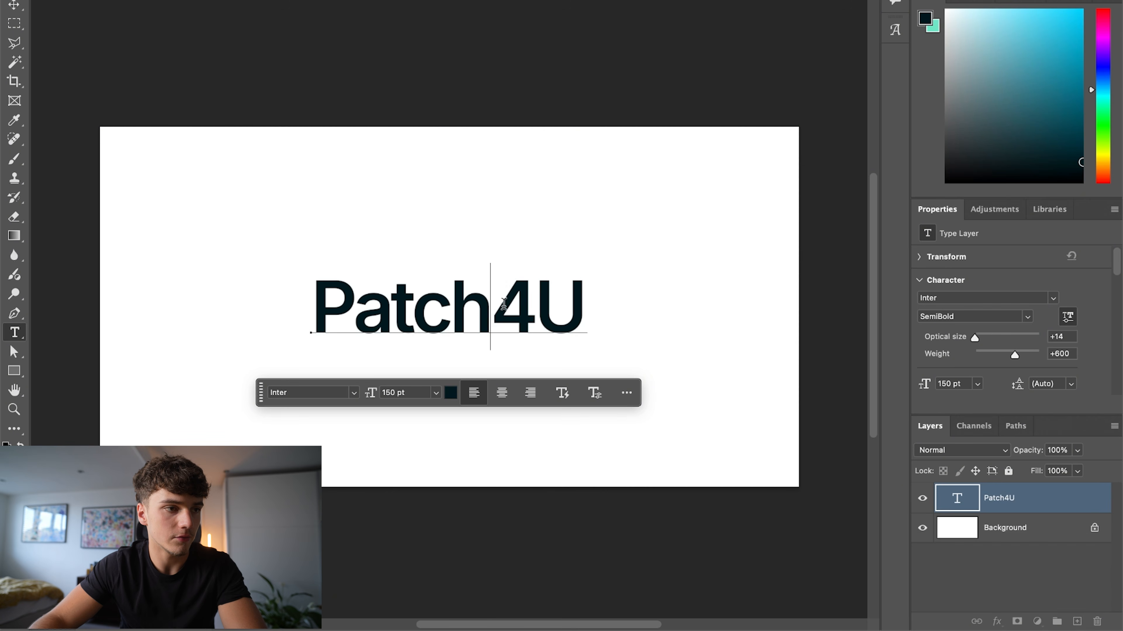
left_click_drag(489, 305, 514, 304)
left_click(451, 392)
type("ff2696")
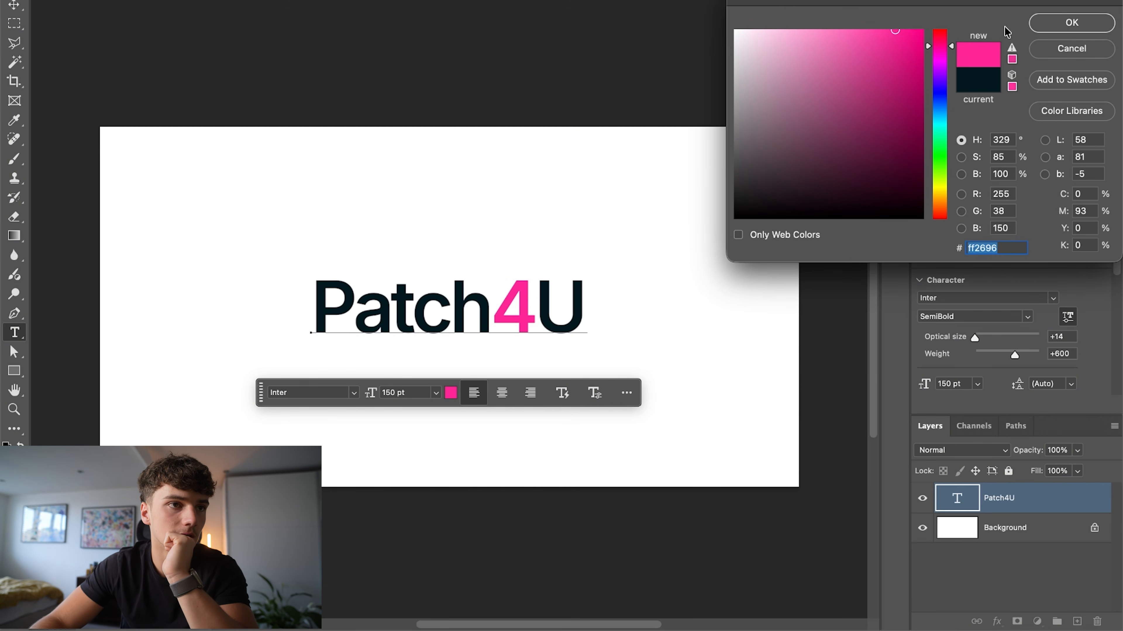
left_click(1054, 23)
left_click(15, 4)
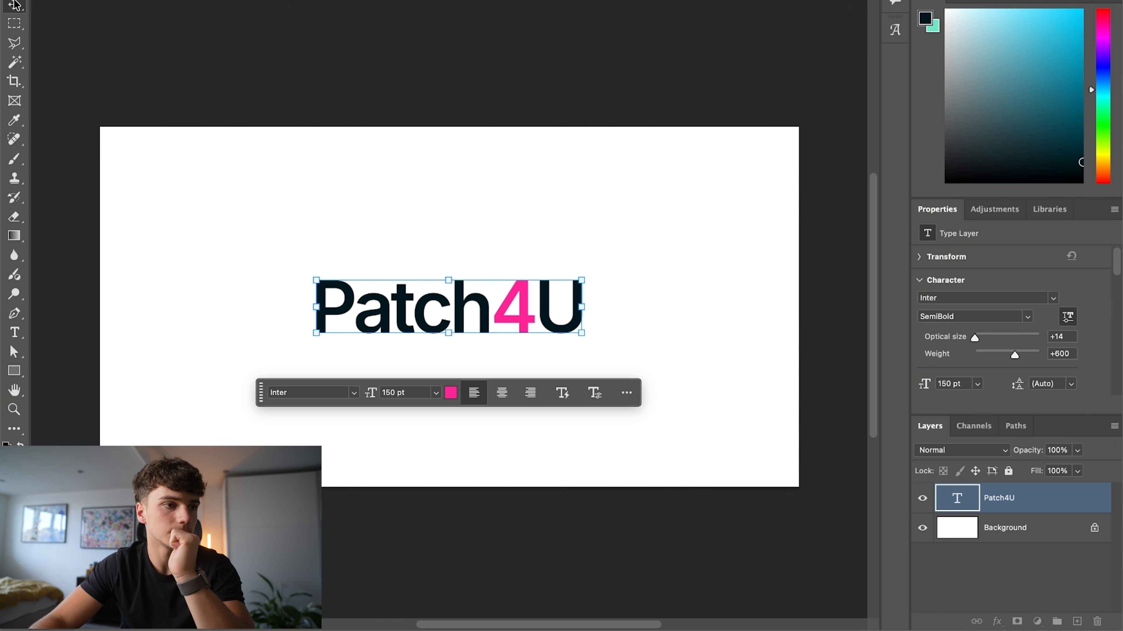
Step: Change the word "Patch" in the logo text to the Inter Black font style
double_click(491, 308)
left_click_drag(491, 307, 278, 309)
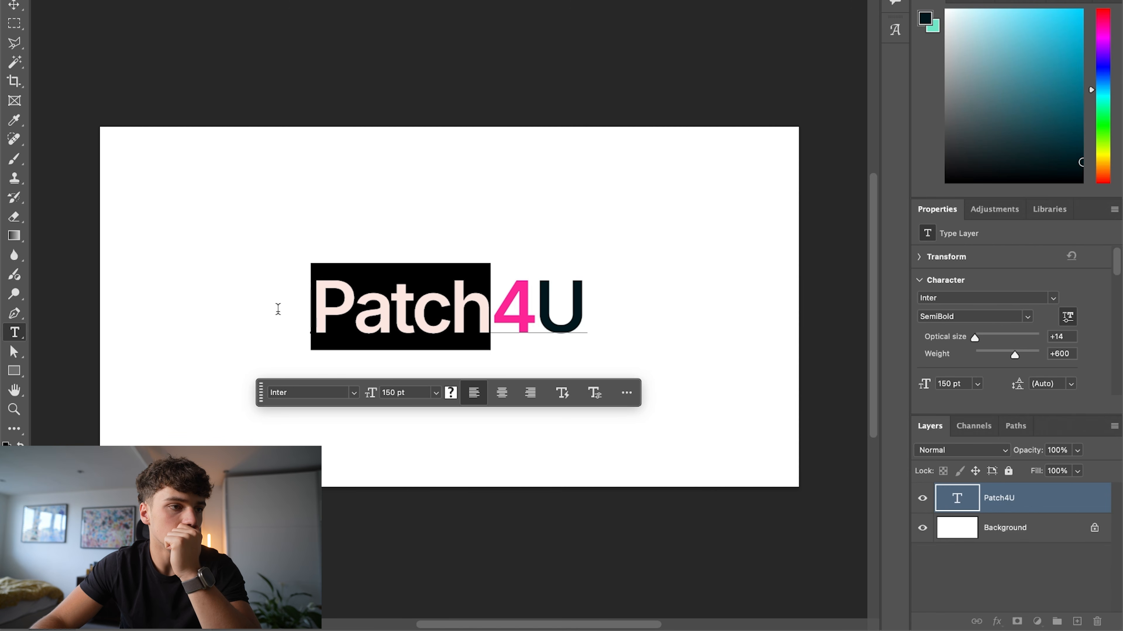
left_click(354, 393)
left_click(398, 13)
left_click(476, 181)
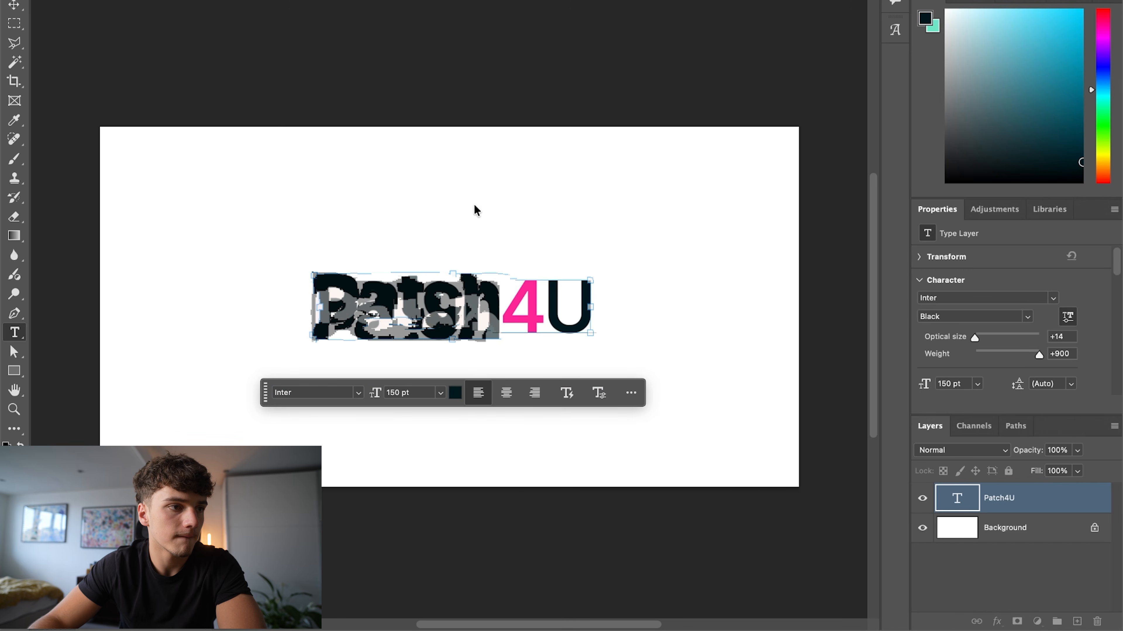
key("Escape")
Step: Enlarge the Patch4U text to 250 pt and recentre it on the canvas
left_click(398, 393)
type("250")
key("Return")
left_click_drag(597, 292, 506, 299)
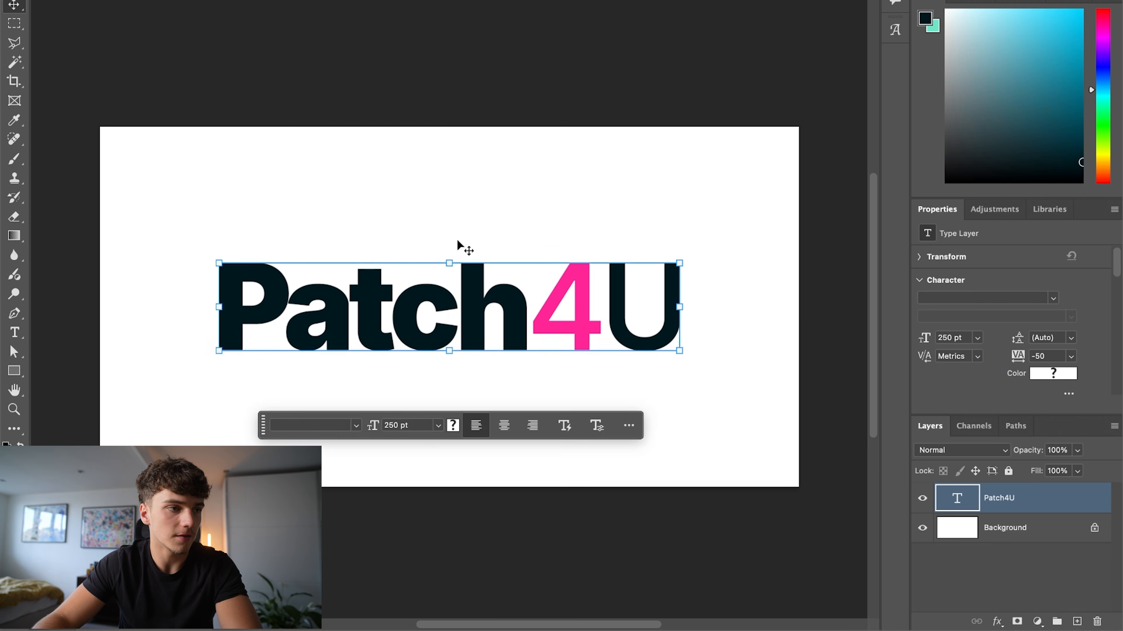
Step: Frame the crop closely around the Patch4U logo, trimming the empty canvas on all four sides
left_click(62, 27)
left_click(14, 80)
left_click_drag(472, 134, 474, 194)
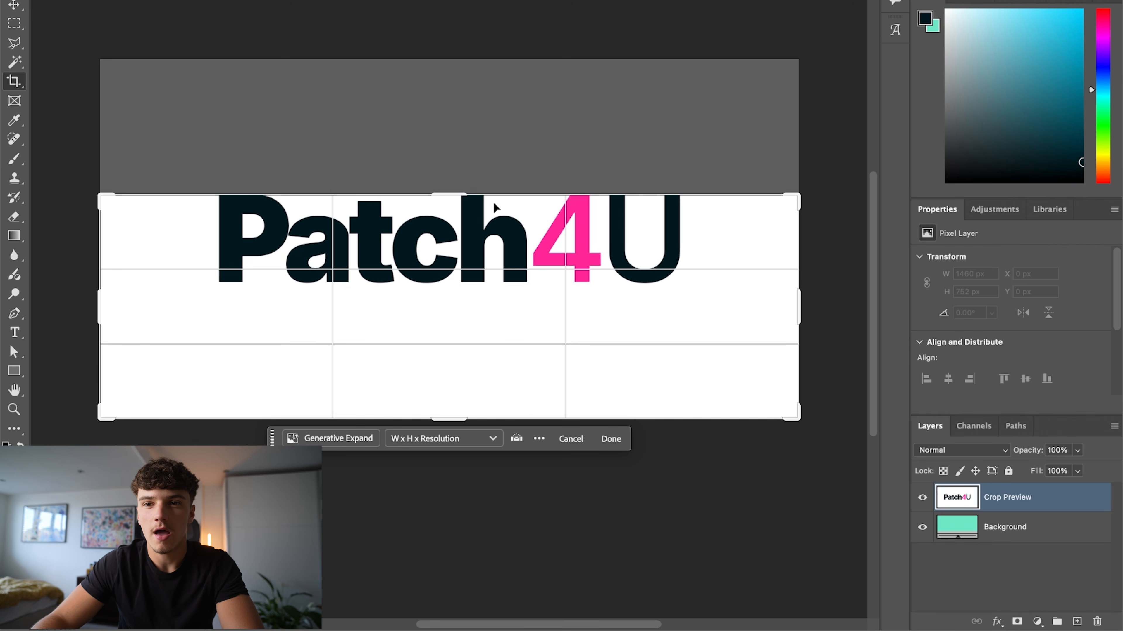
left_click_drag(447, 423, 487, 356)
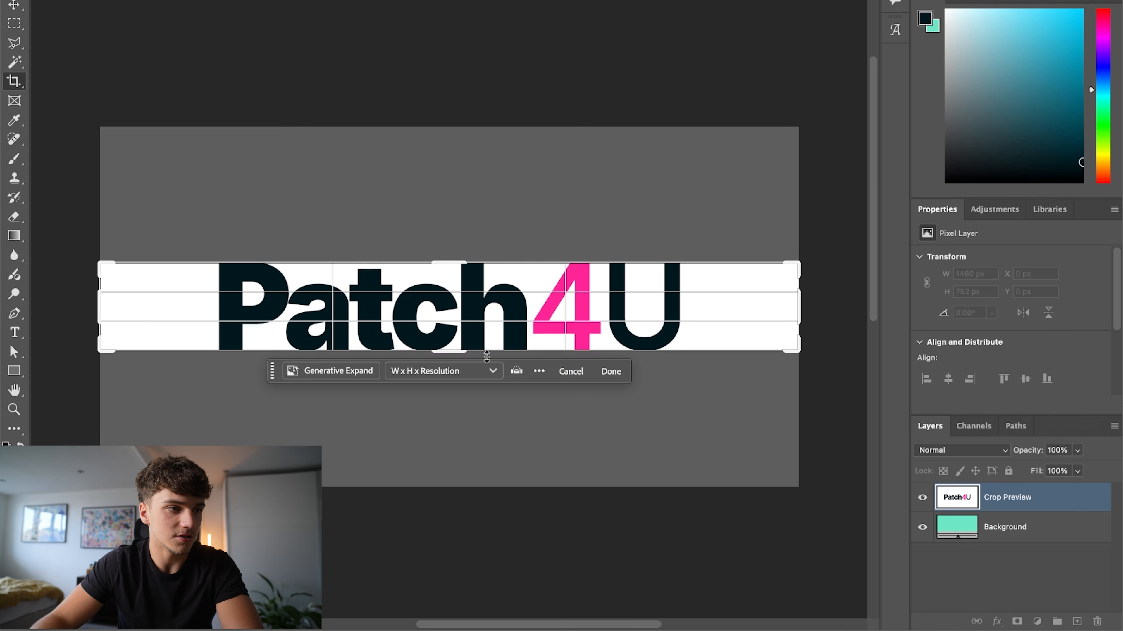
left_click_drag(93, 303, 140, 302)
left_click_drag(766, 298, 713, 303)
left_click_drag(448, 262, 448, 262)
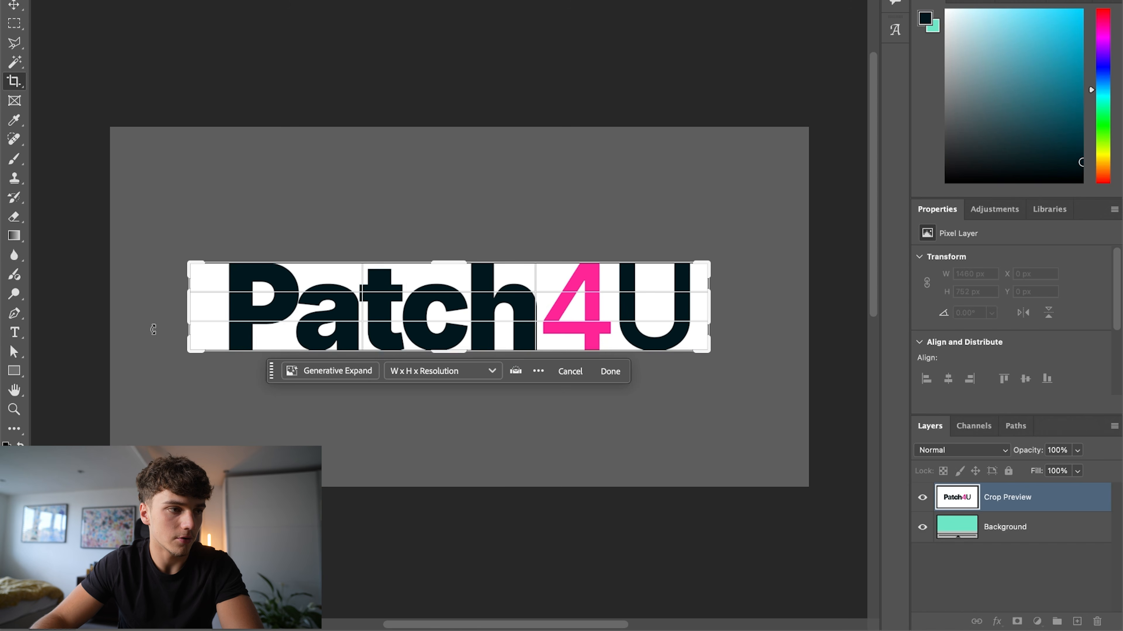
left_click_drag(199, 324, 200, 318)
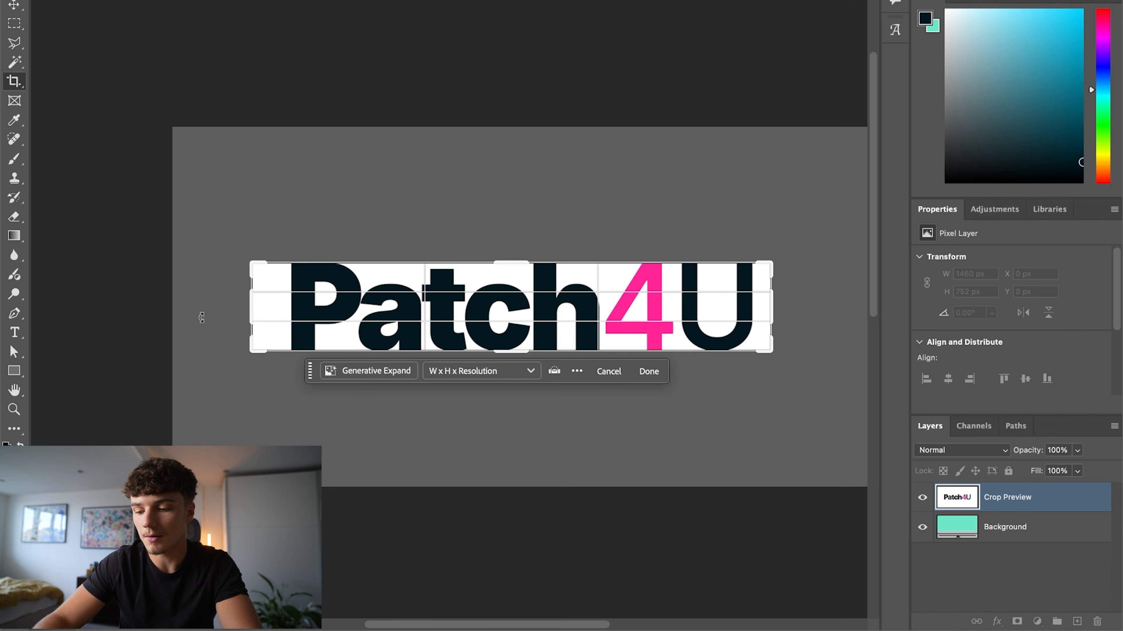
scroll(229, 322, "right", 5)
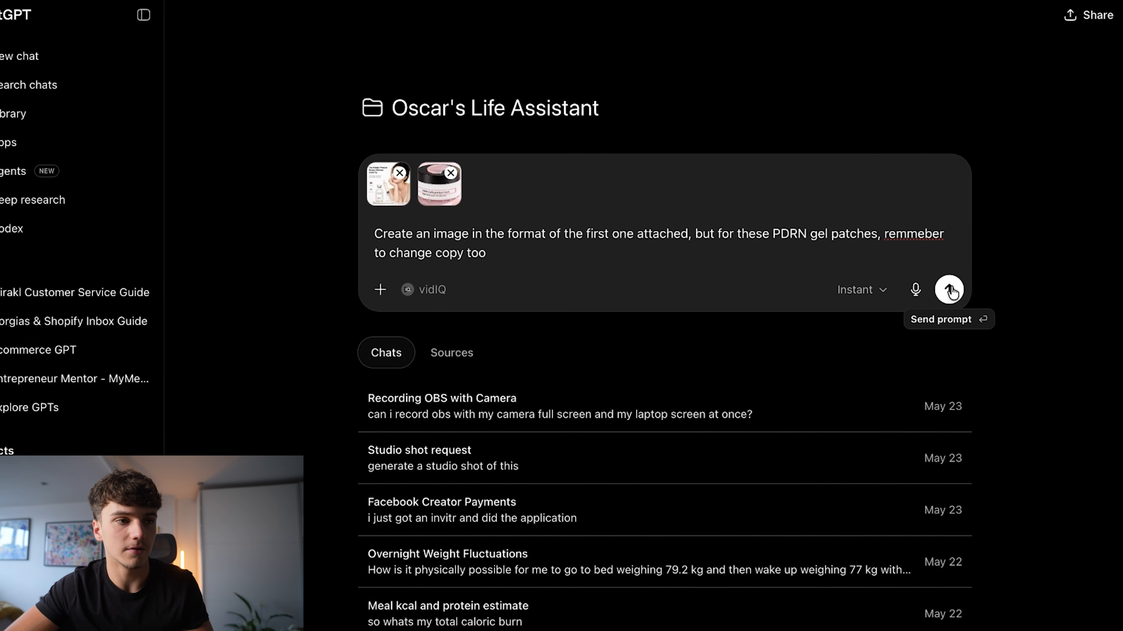
Step: Switch to ChatGPT and send the prompt for a PDRN gel patches image in the first attachment's format with changed copy
left_click(950, 288)
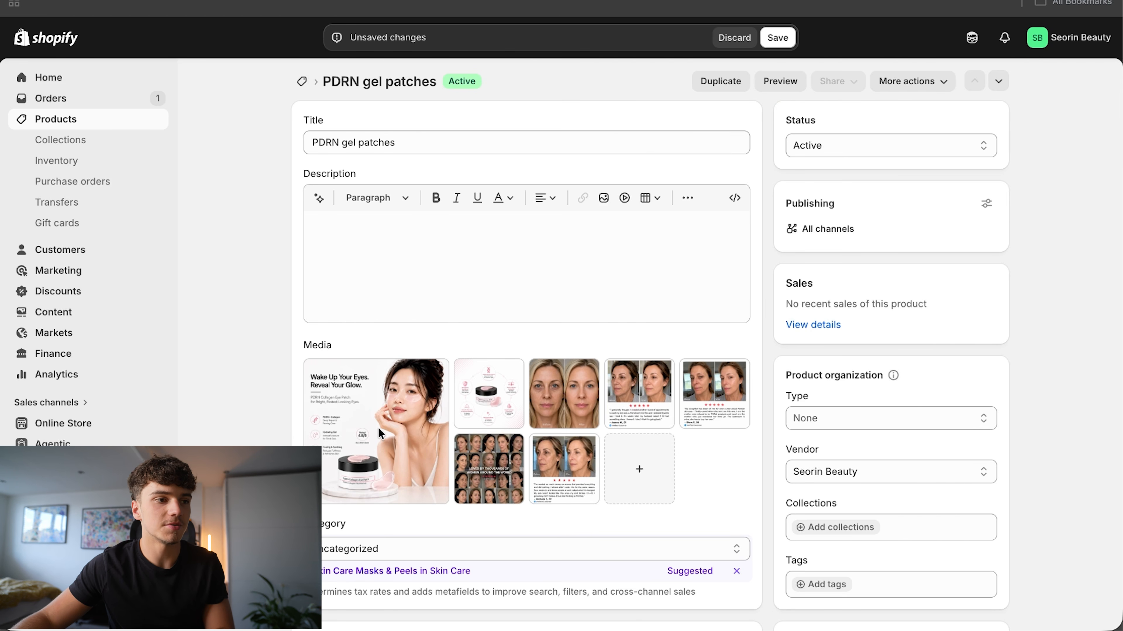
Step: In Shopify, move the grid of women's faces to the end of the PDRN gel patches media, save, and open the Online Store
mouse_move(507, 464)
left_mouse_down()
mouse_move(552, 460)
mouse_move(526, 457)
left_mouse_up()
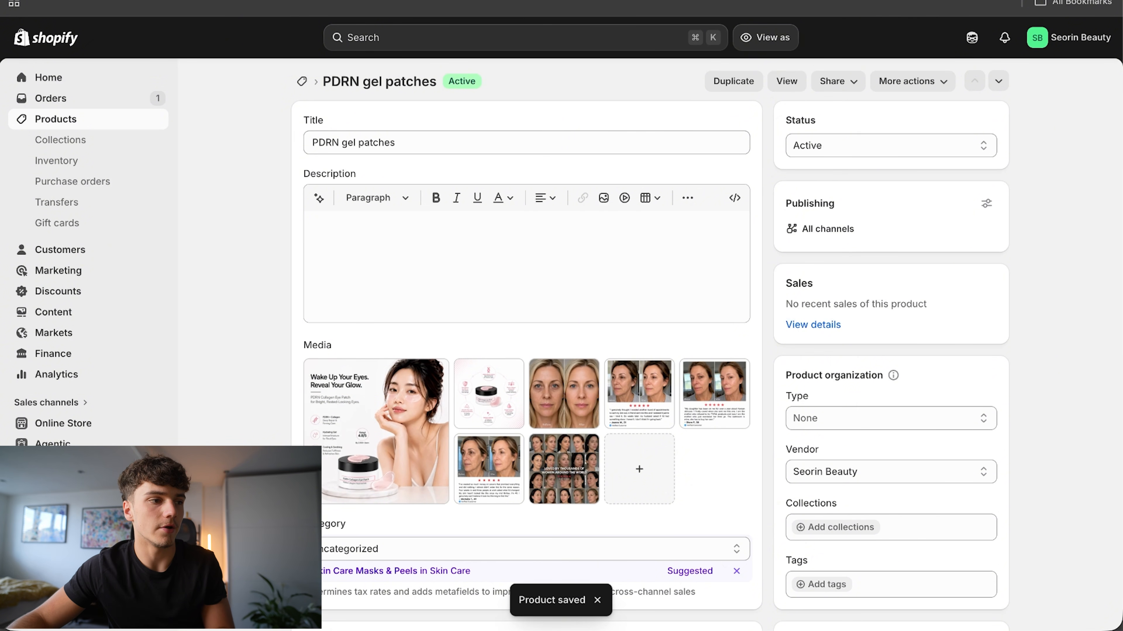
left_click(77, 425)
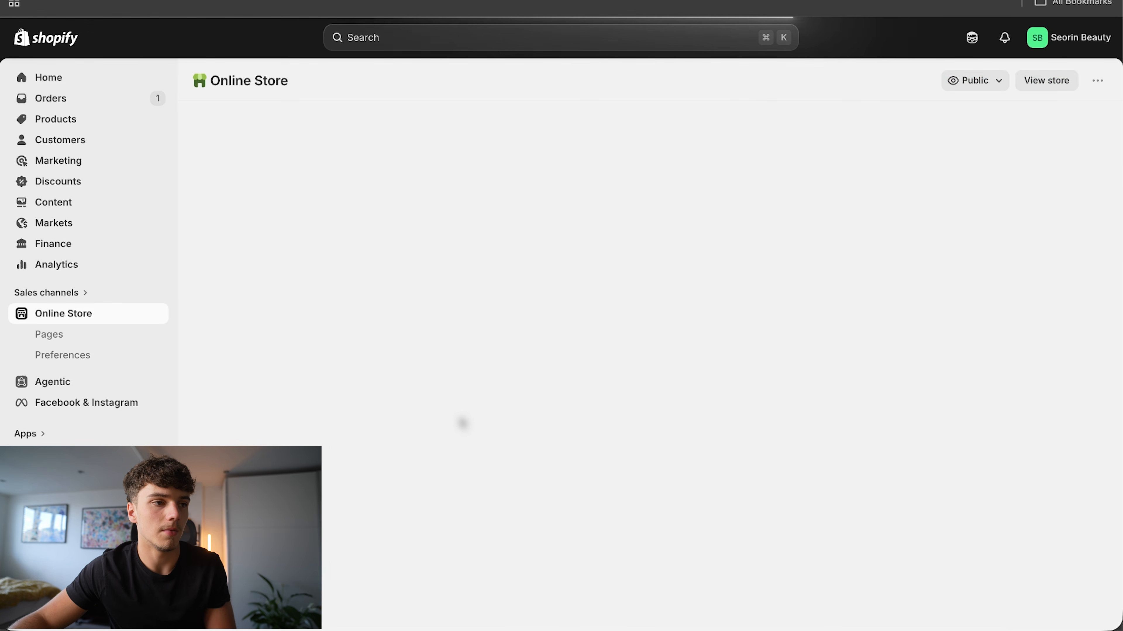
Step: Import a theme zip file into the online store's draft themes
scroll(459, 422, "down", 4)
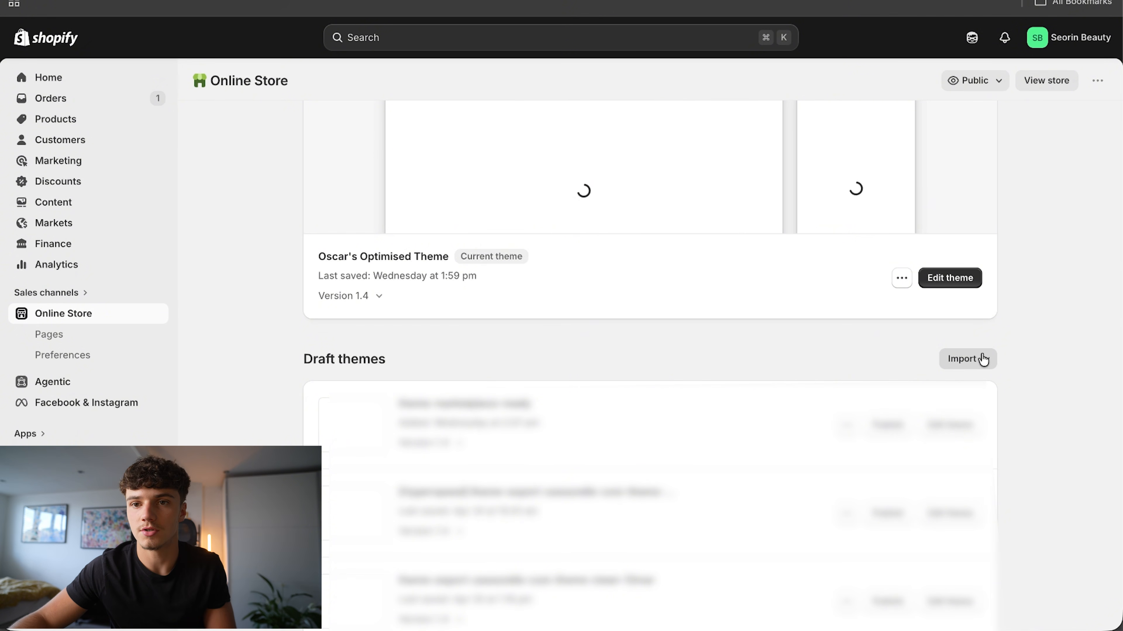
left_click(982, 360)
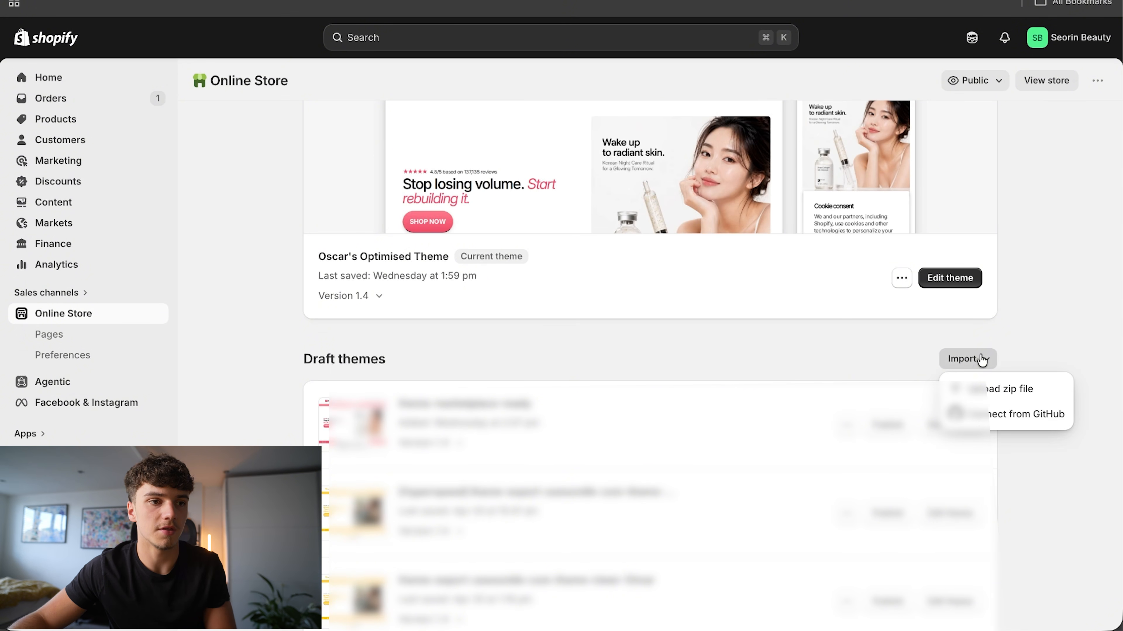
left_click(989, 391)
left_click(623, 354)
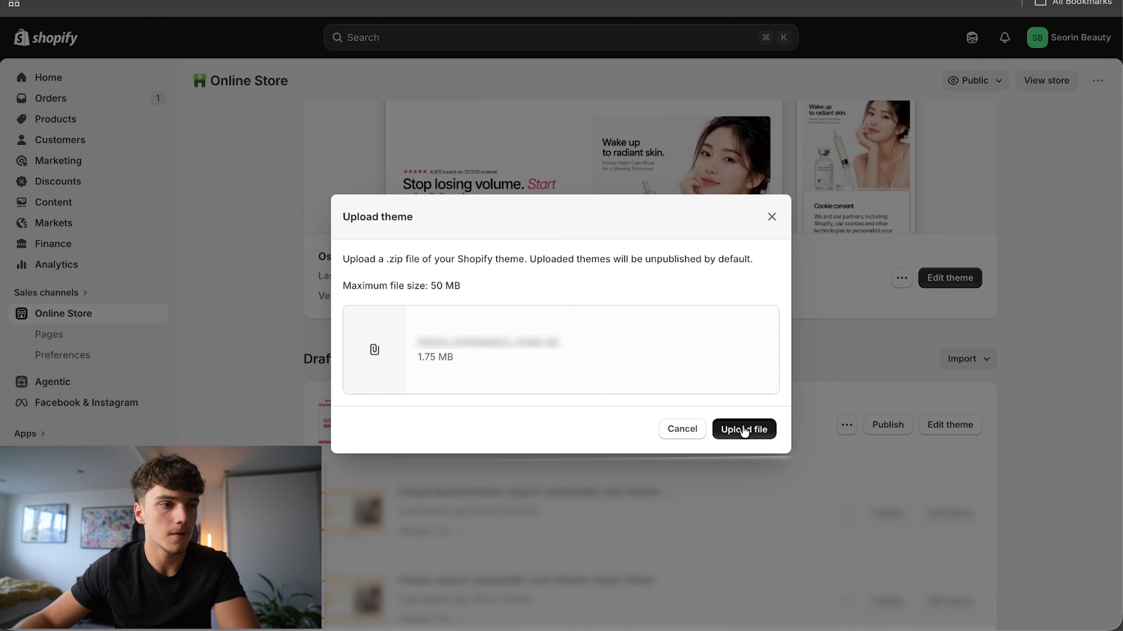
left_click(744, 429)
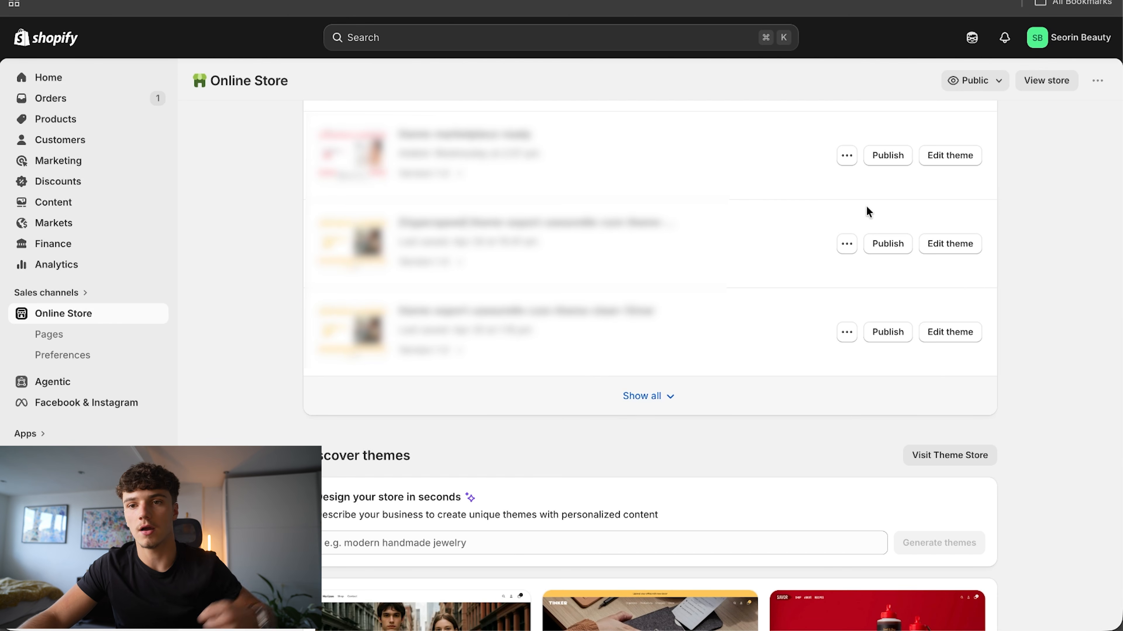
Step: Open the draft theme theme-marketplace-ready for editing and preview PDRN gel patches in the Default product template
left_click(950, 156)
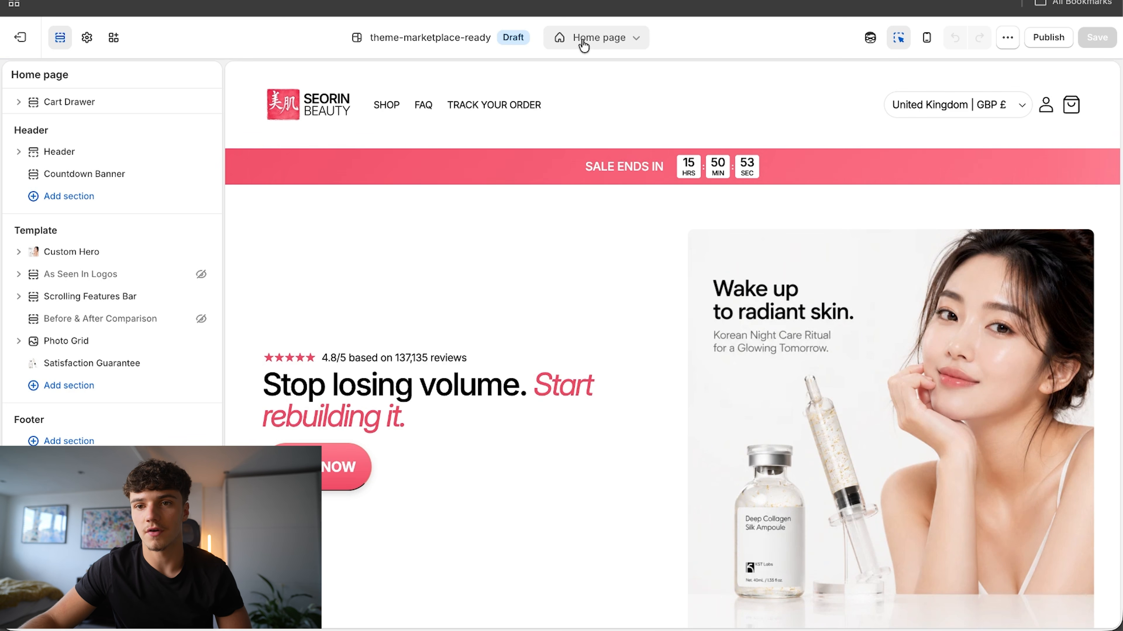
left_click(583, 44)
left_click(544, 130)
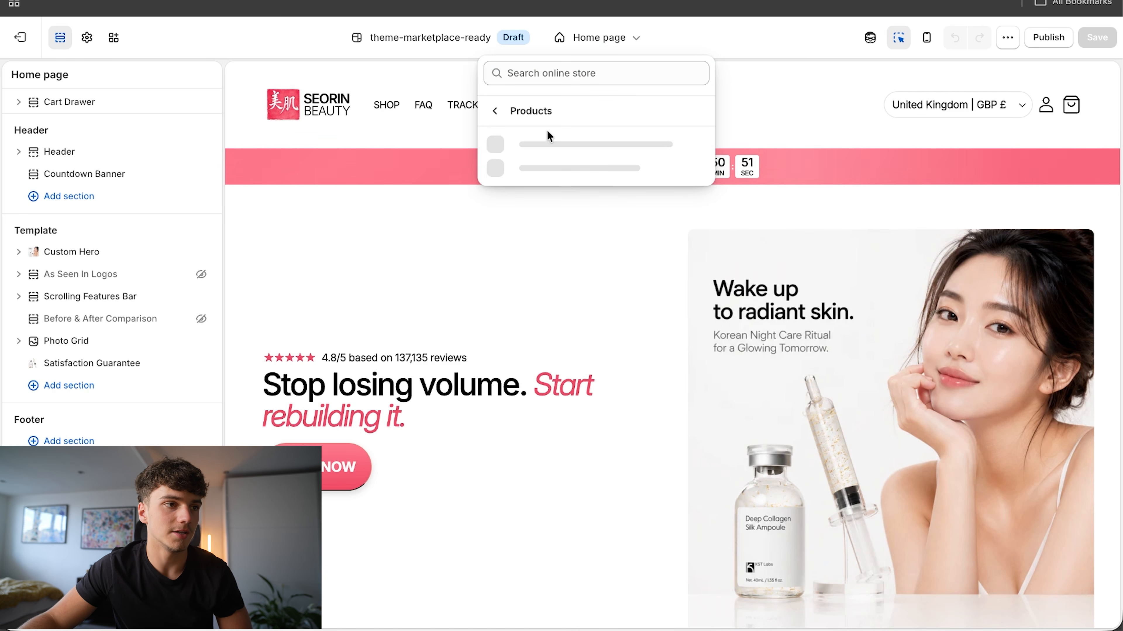
left_click(526, 152)
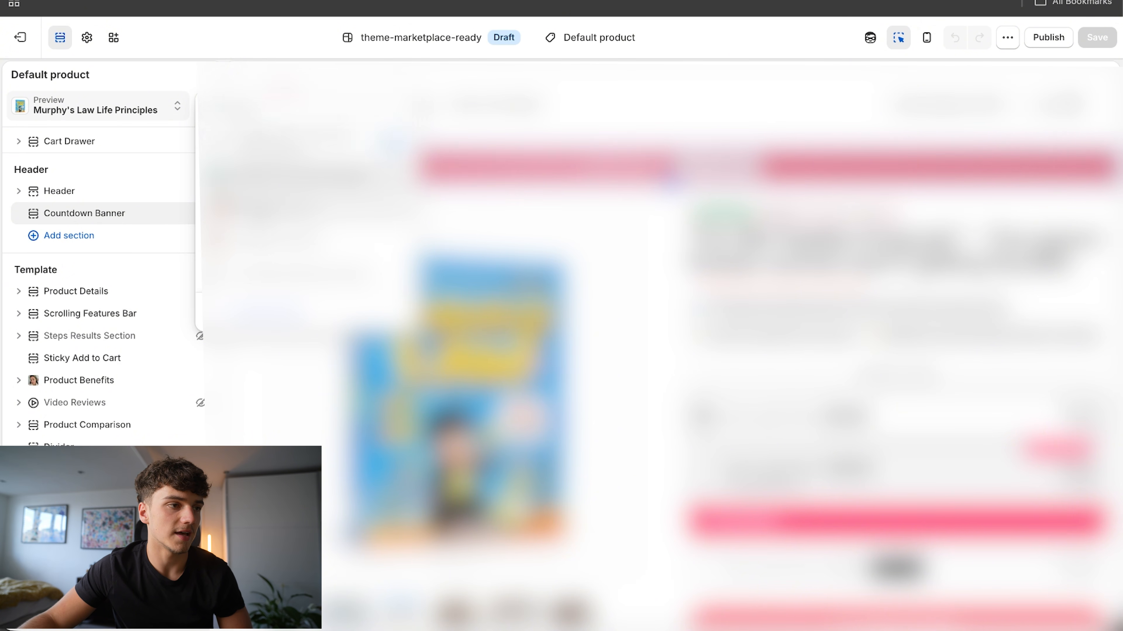
scroll(332, 211, "down", 1)
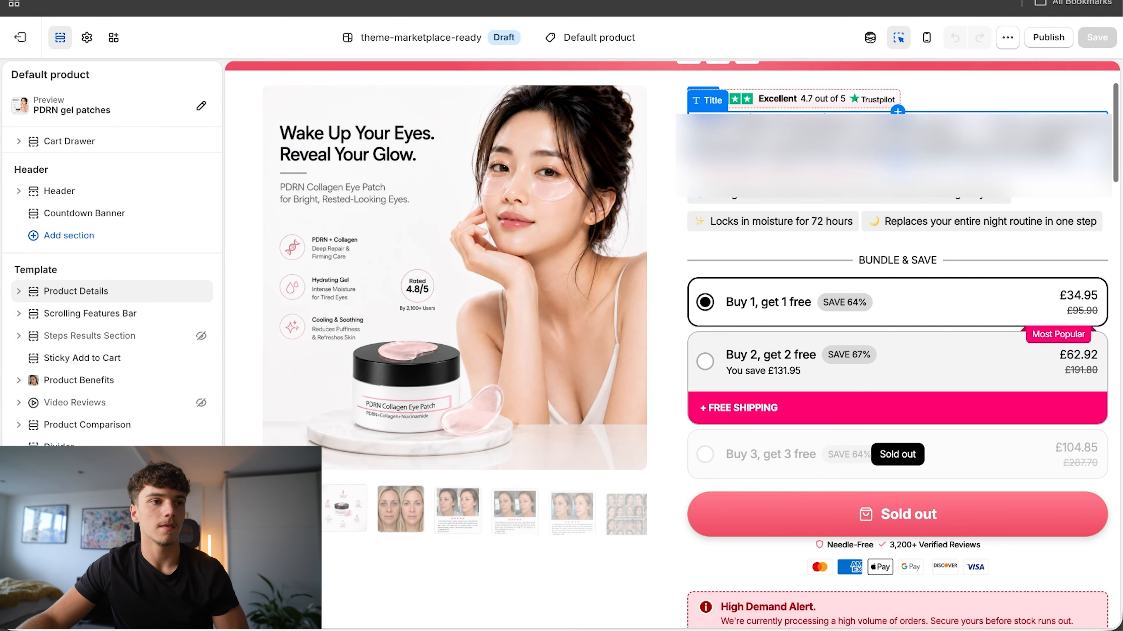
Step: Select the Title block on the product page and capture a screenshot of the title area
scroll(795, 172, "up", 1)
left_click(796, 172)
scroll(796, 247, "down", 1)
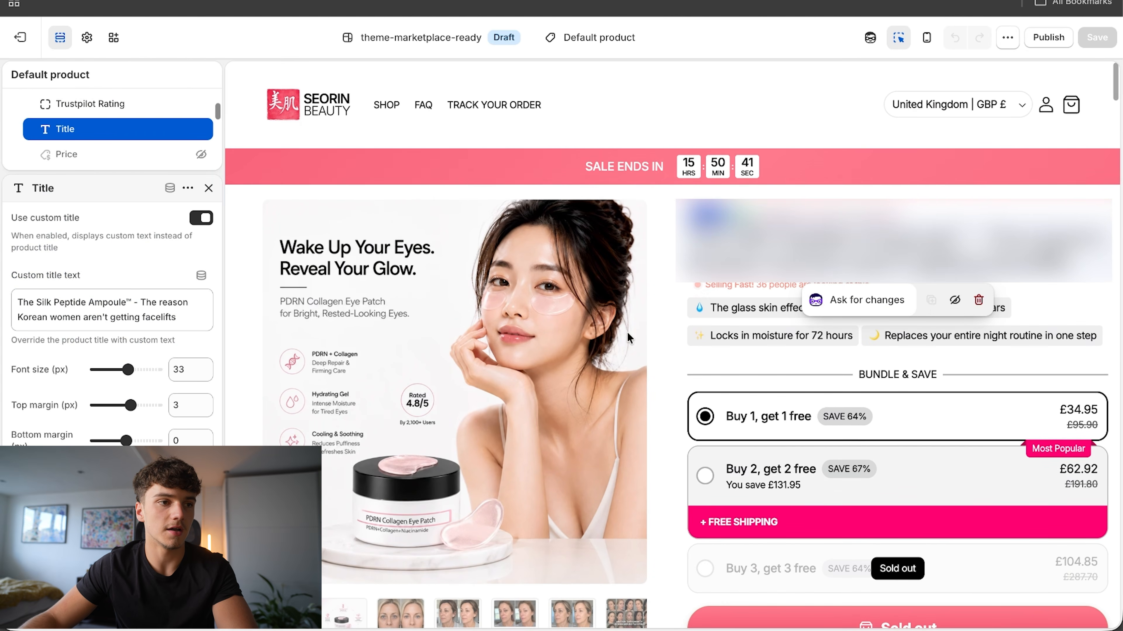
left_click(644, 311)
key("super+shift+4")
left_click_drag(674, 191, 1112, 300)
Step: Switch to Claude, attach the title screenshot and send "make me a converting title based on all of the research"
left_click(775, 1)
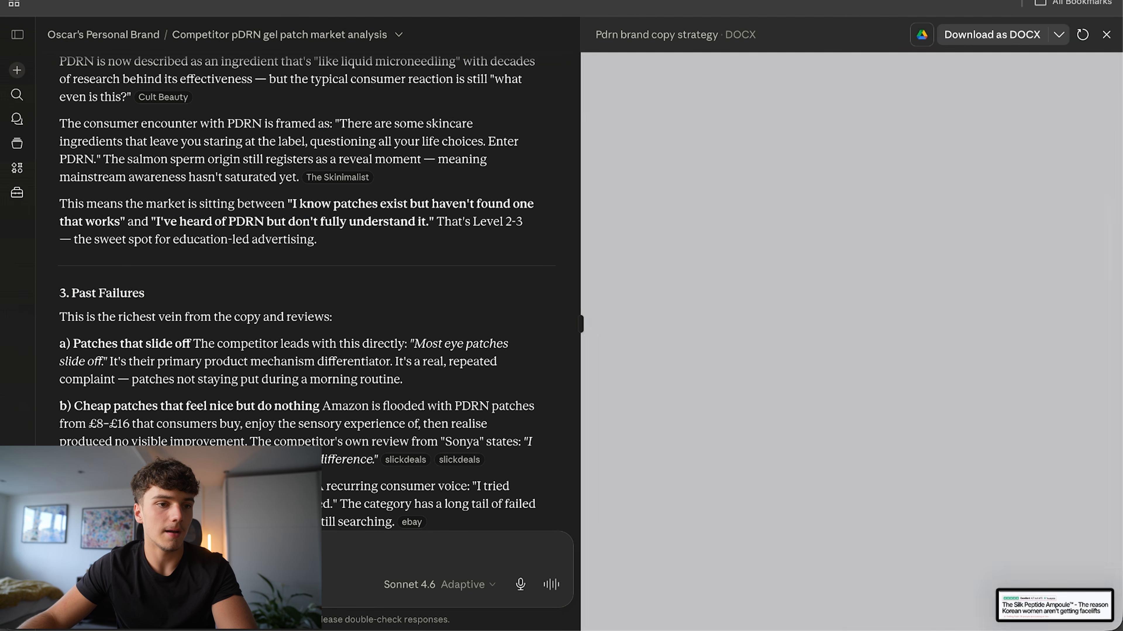
left_click_drag(1090, 607, 309, 540)
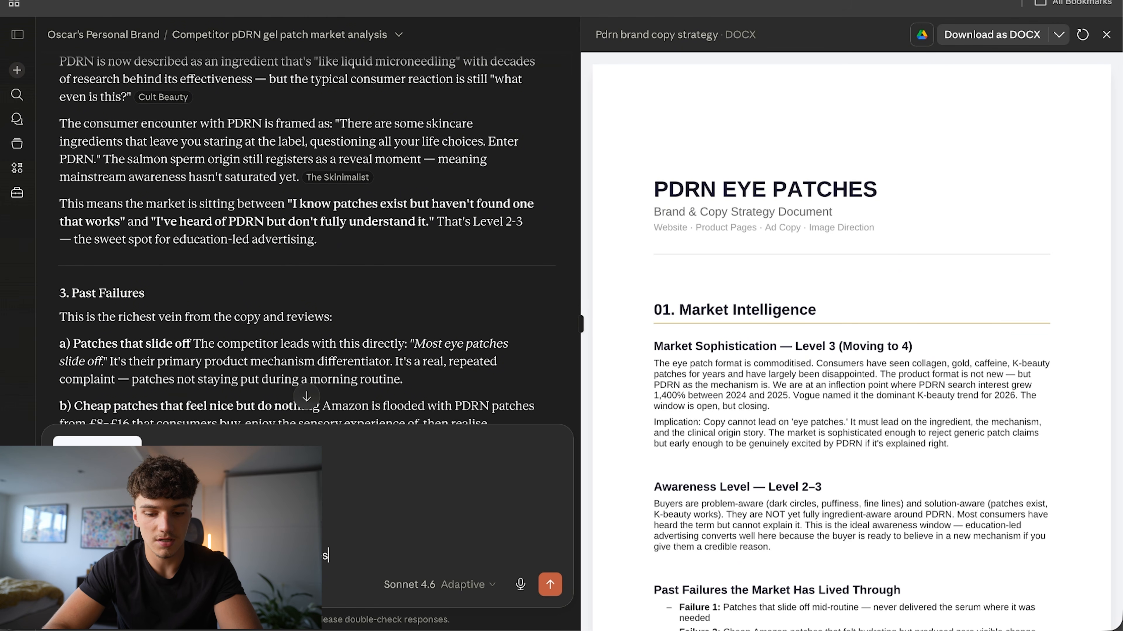
key("Return")
scroll(691, 229, "down", 5)
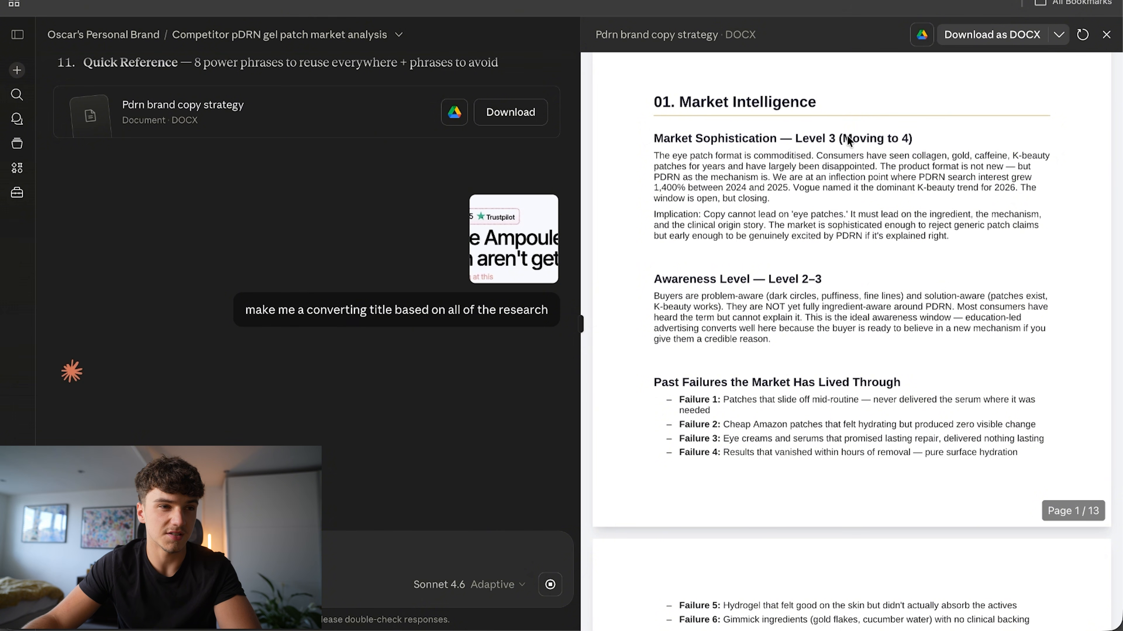
scroll(795, 160, "down", 3)
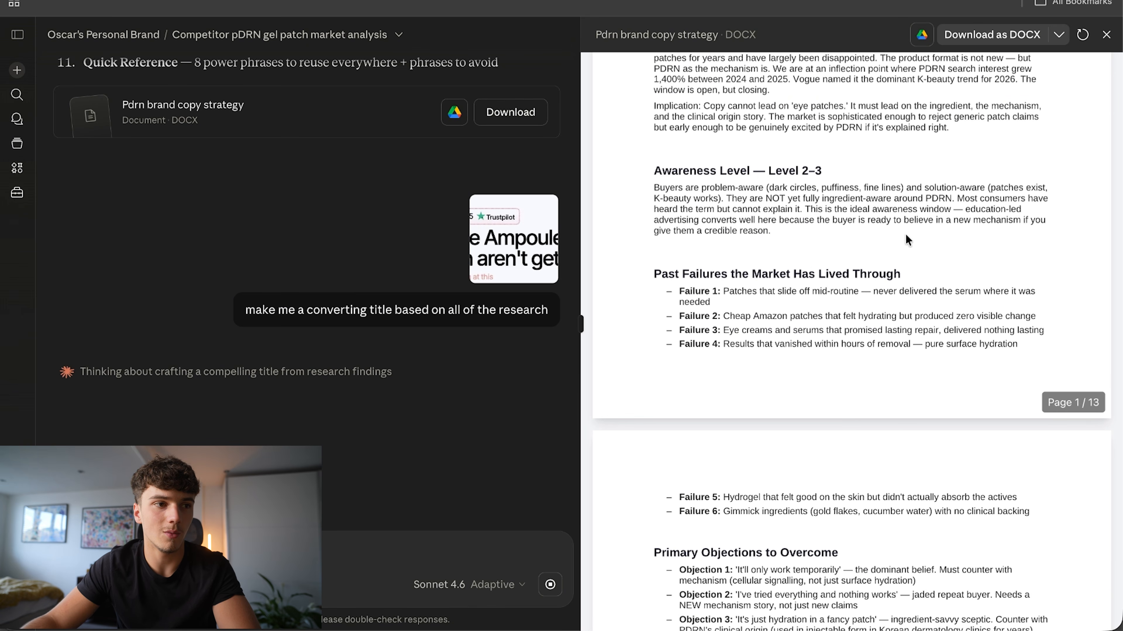
scroll(907, 240, "down", 2)
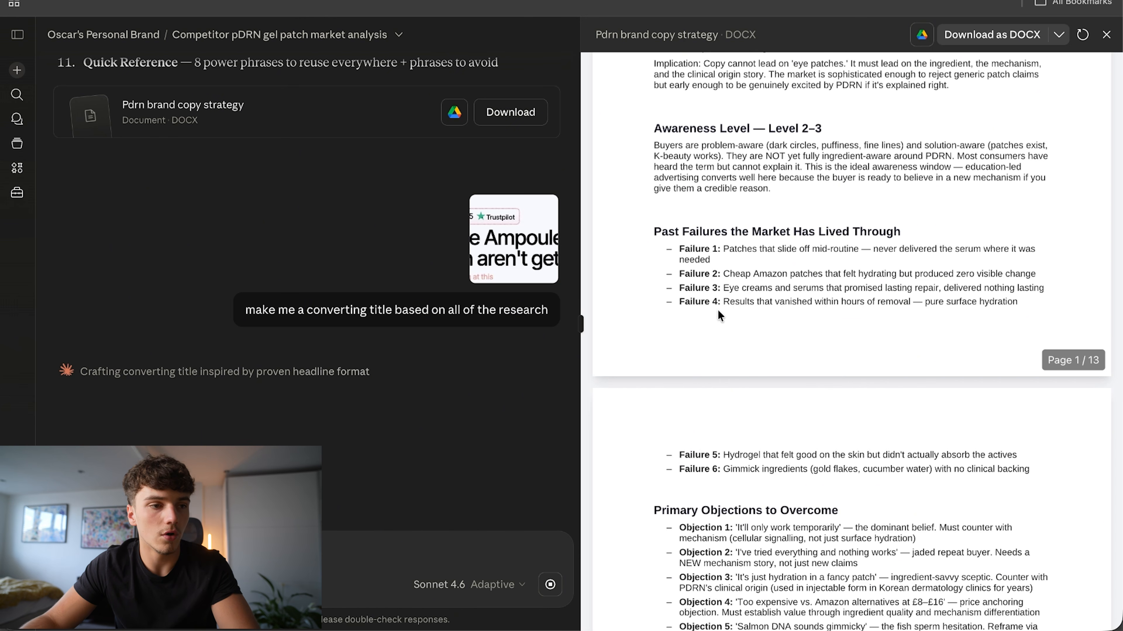
scroll(729, 331, "down", 3)
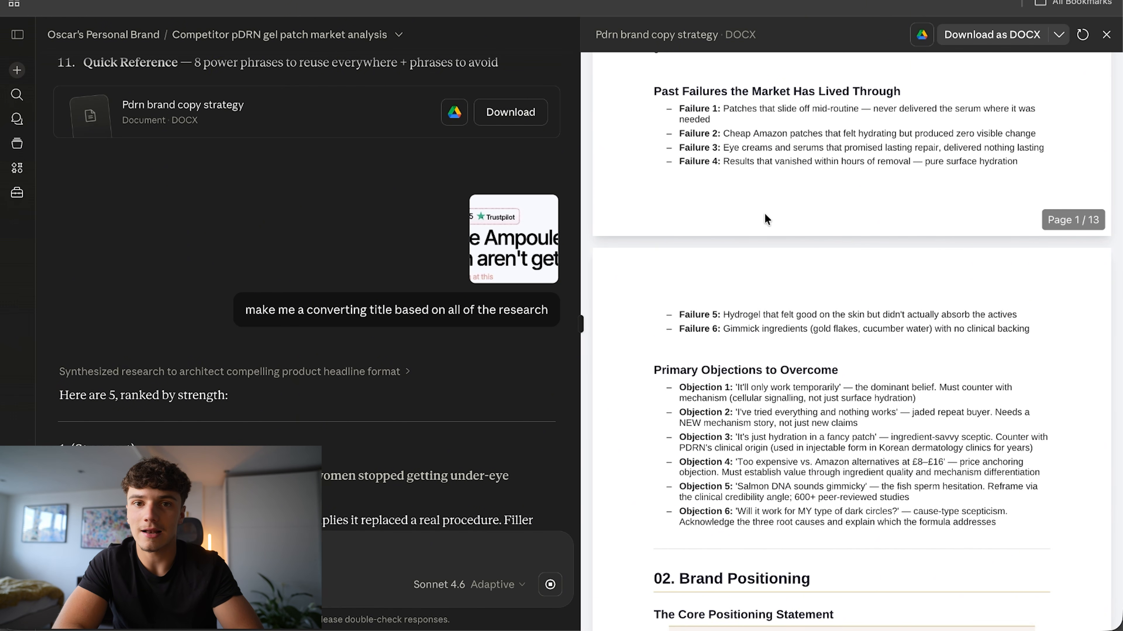
Step: Replace the product's custom title text with Claude's strongest suggestion, "PDRN Eye Patches™ — The reason Korean women stopped getting under-eye filler"
scroll(150, 424, "down", 3)
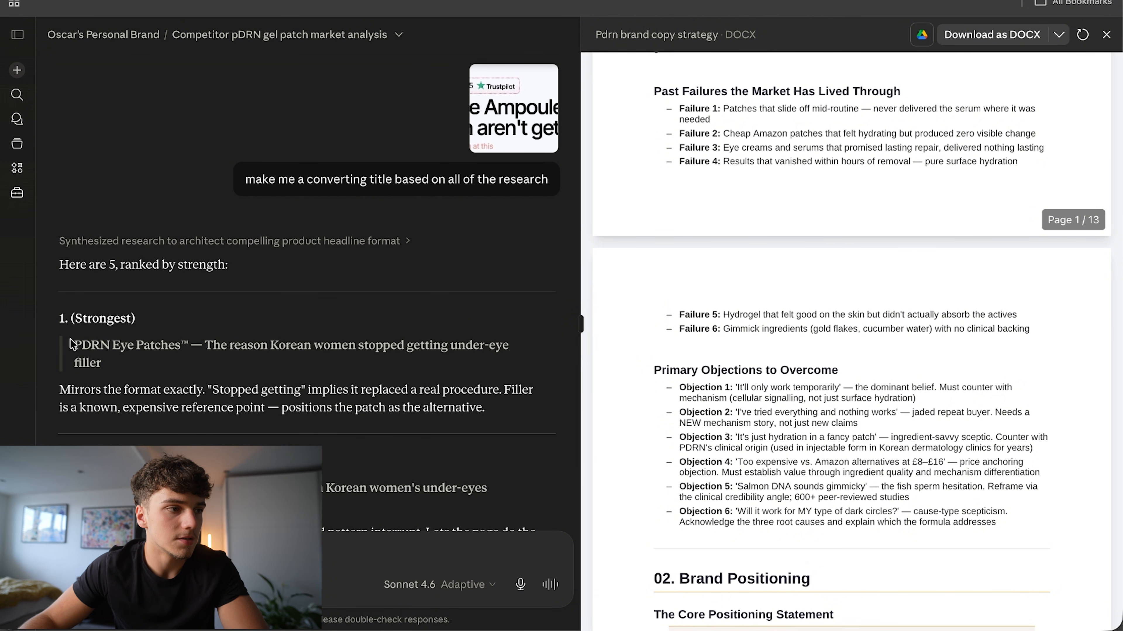
left_click_drag(72, 344, 165, 367)
key("super+c")
scroll(165, 365, "down", 1)
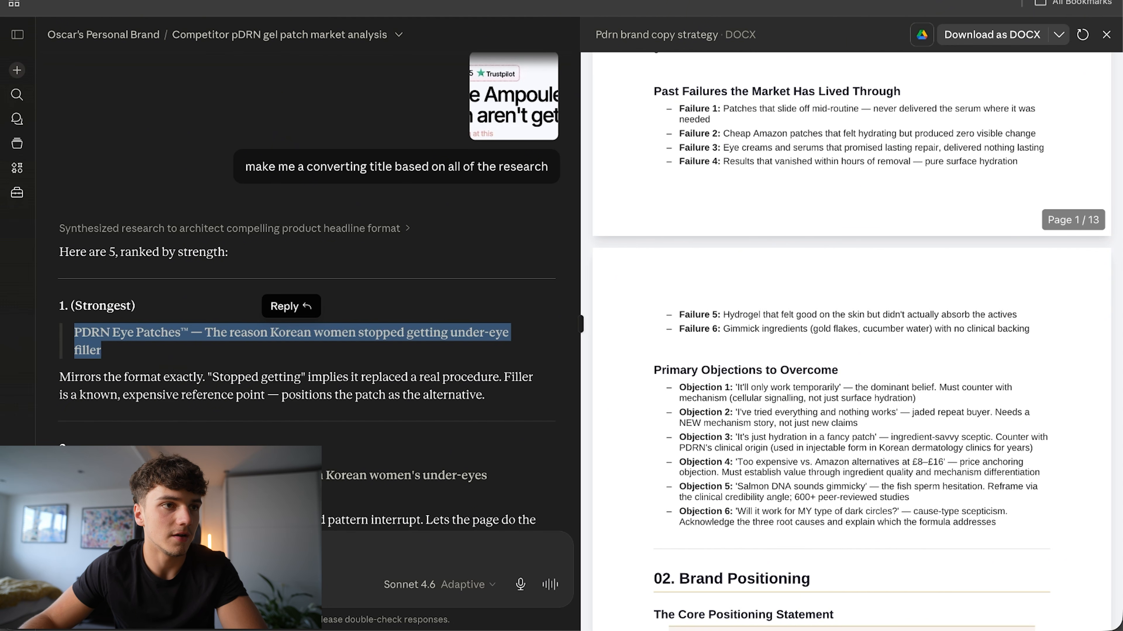
key("ctrl+Tab")
left_click(831, 248)
left_click(105, 304)
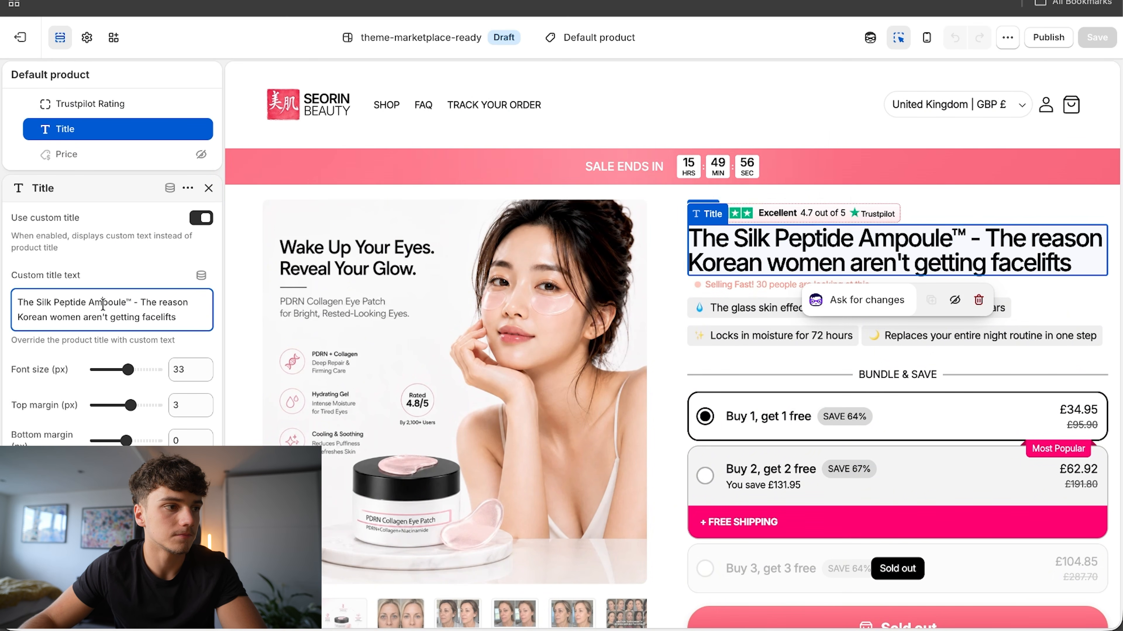
key("super+a")
key("super+v")
Step: Rewrite the Emoji Benefits List with Claude's copy on the dermatologist repair signal, de-puffing in under 10 minutes and dark circles
left_click(656, 329)
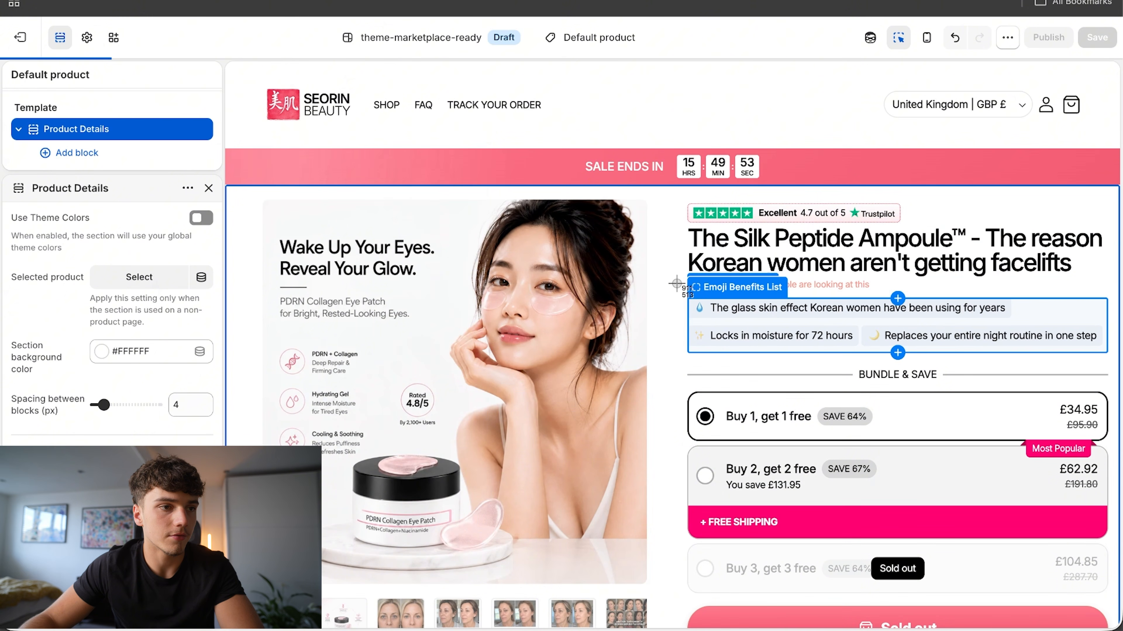
key("ctrl+shift+Tab")
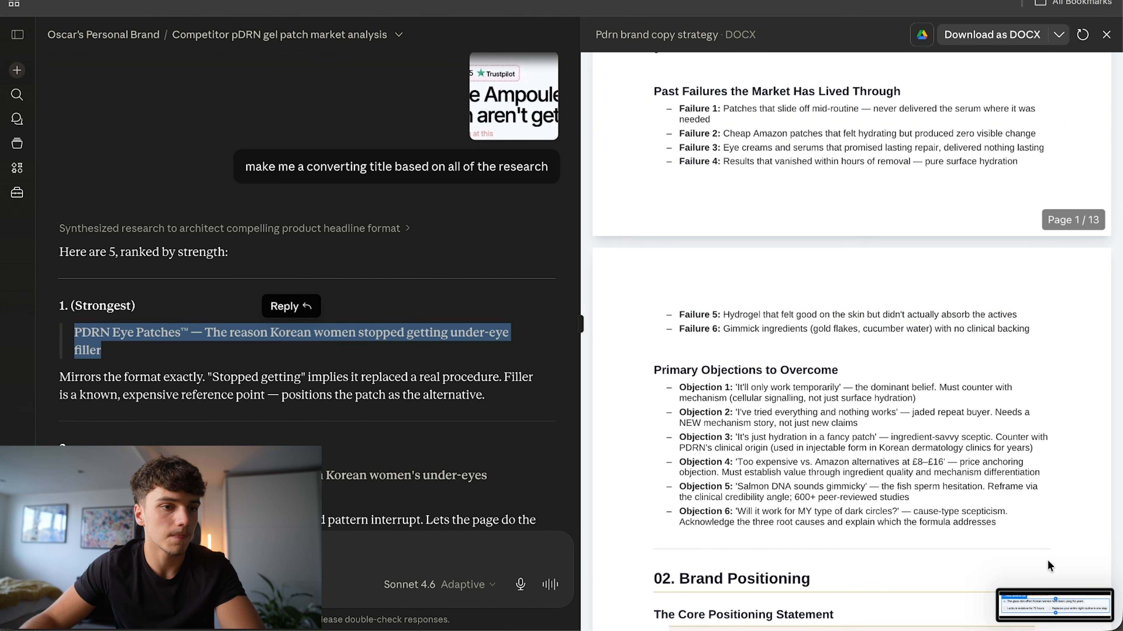
scroll(305, 266, "down", 10)
key("ctrl+Tab")
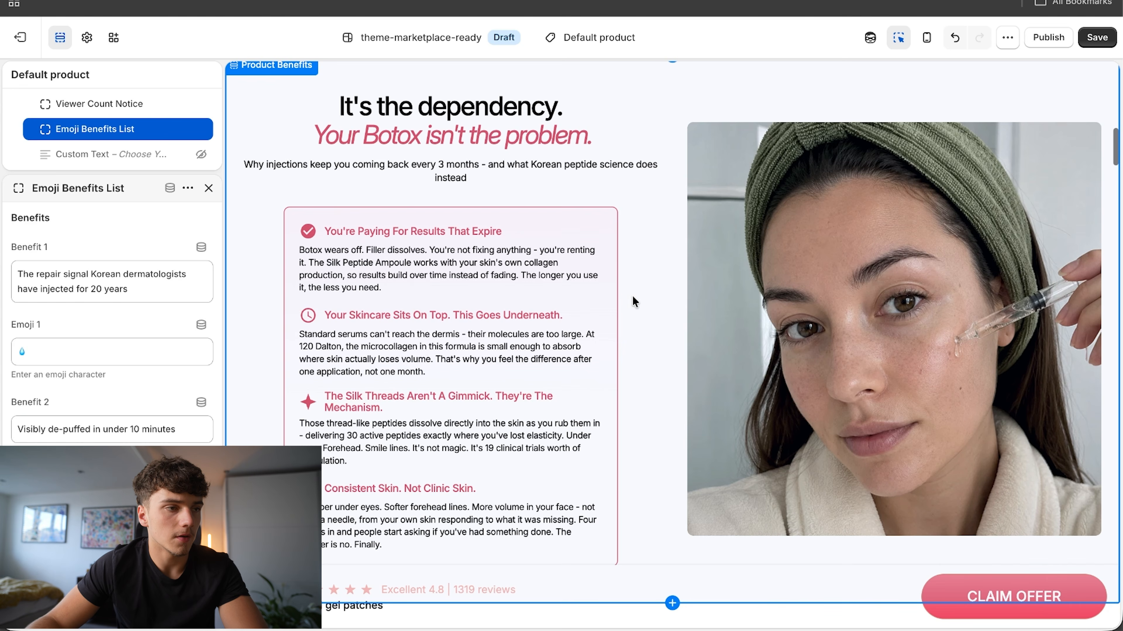
Step: Select the Product Benefits section and capture a screenshot of its "It's the dependency." heading and intro text
left_click(632, 292)
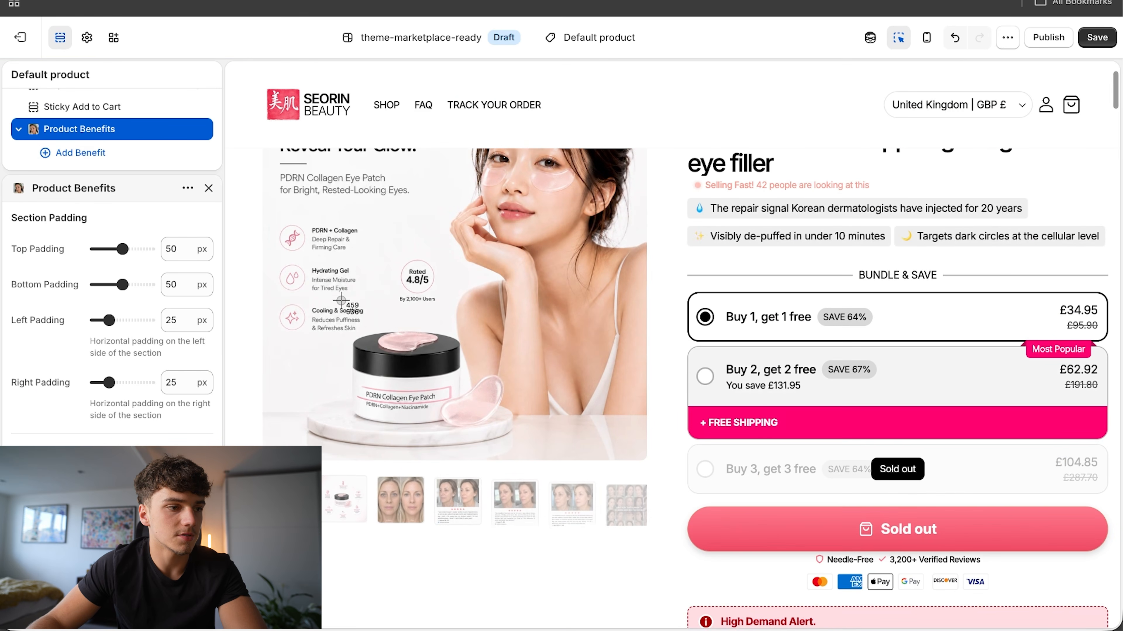
scroll(341, 313, "up", 3)
key("shift+super+4")
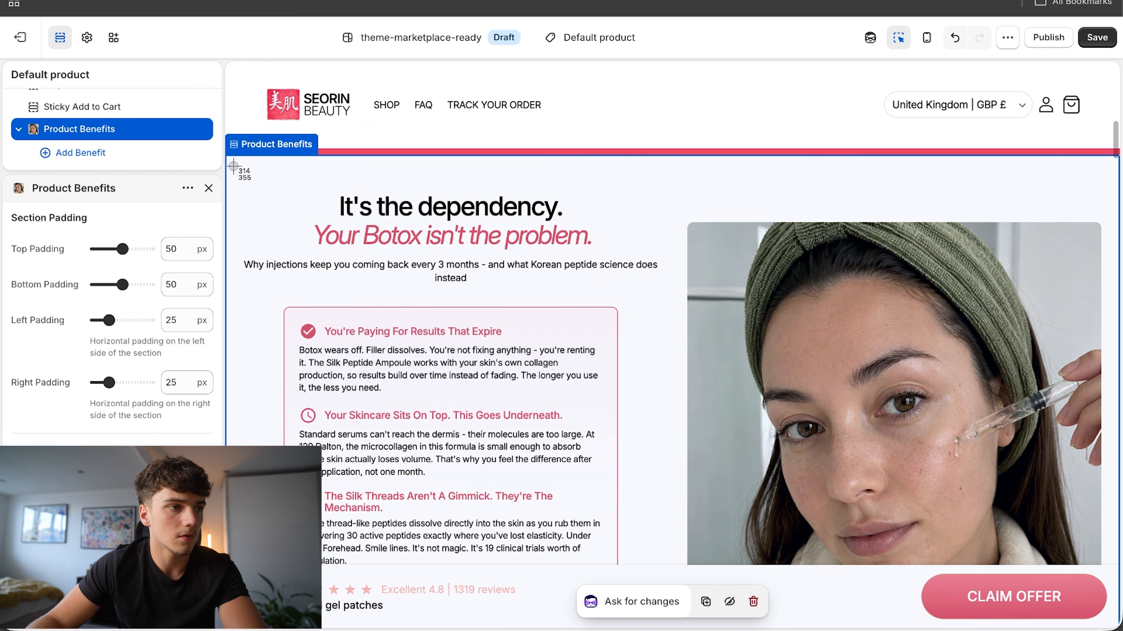
left_click_drag(233, 167, 691, 310)
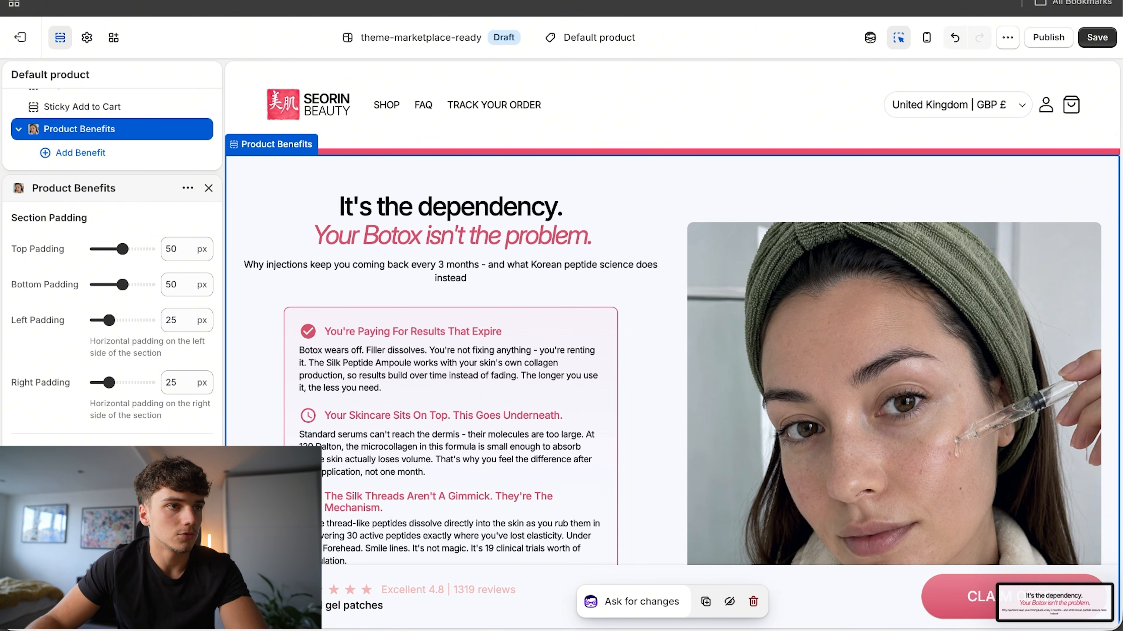
Step: Attach the Product Benefits heading screenshot to the Claude chat and request compelling copy for it
key("ctrl+shift+Tab")
left_click_drag(1037, 617, 310, 509)
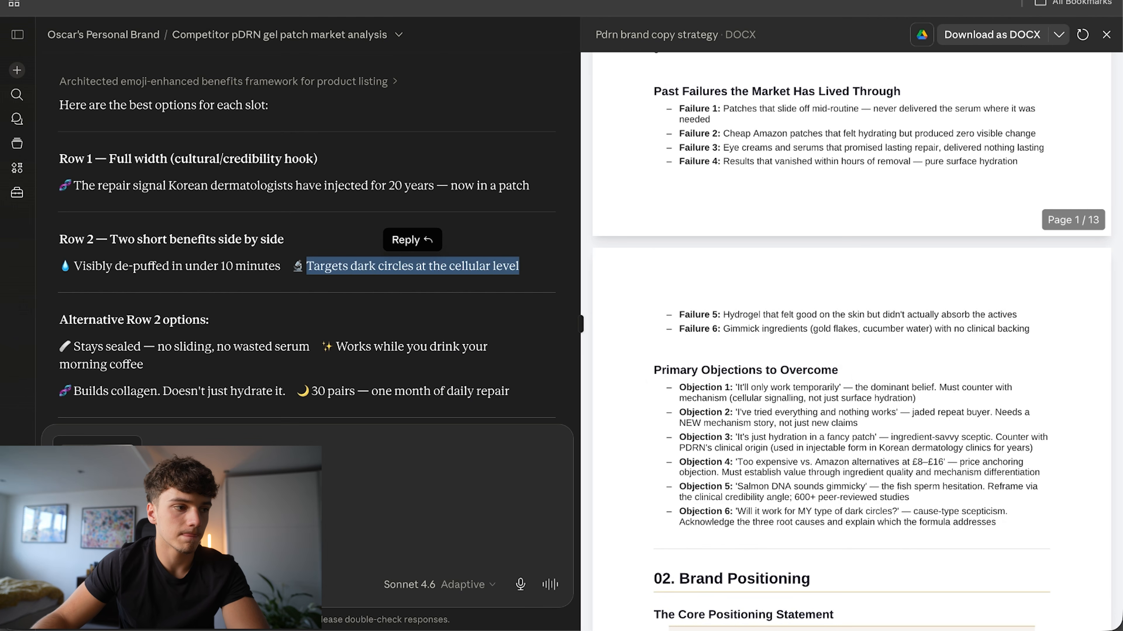
left_click(220, 551)
type("give me complelling copy for th")
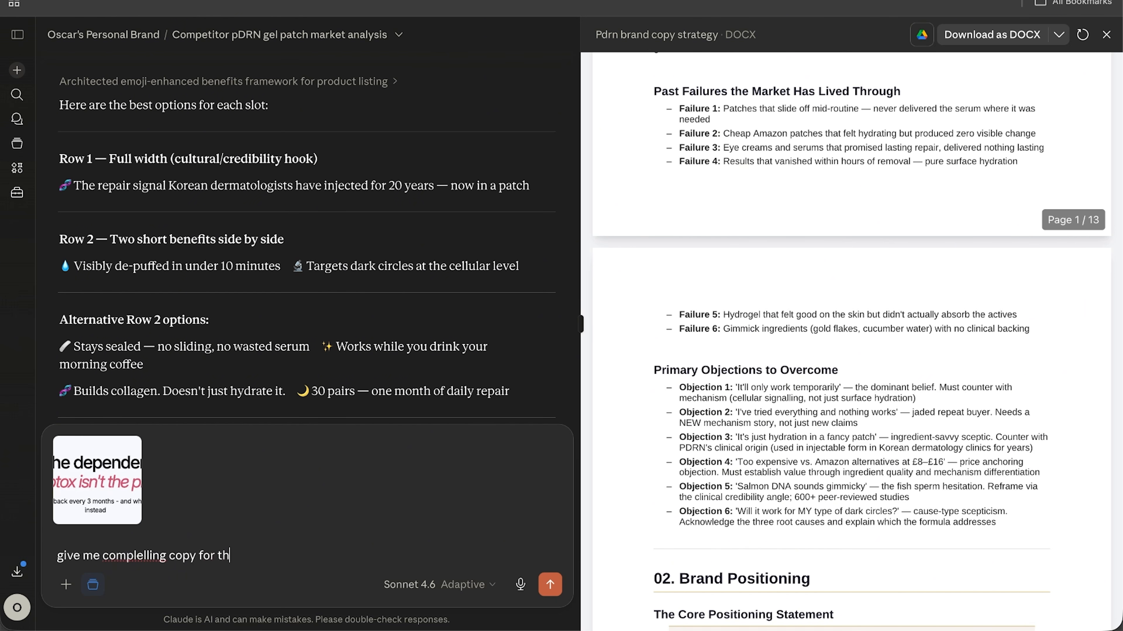
type("ch")
key("Return")
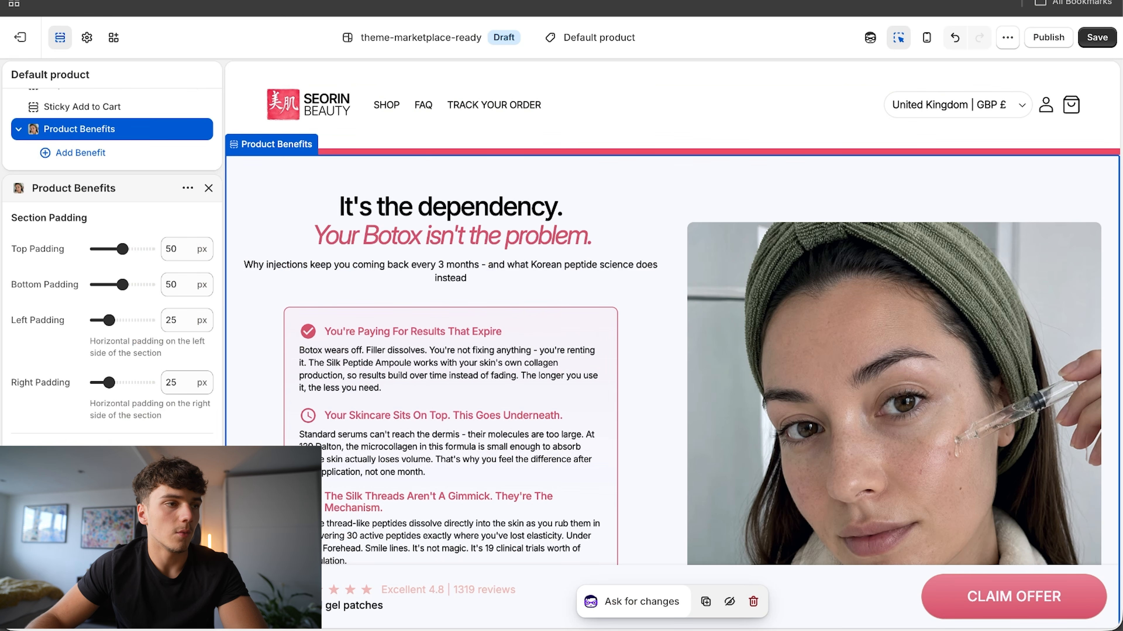
Step: Return to the Shopify theme editor and change the logo in the theme settings to 123.png
left_click(309, 106)
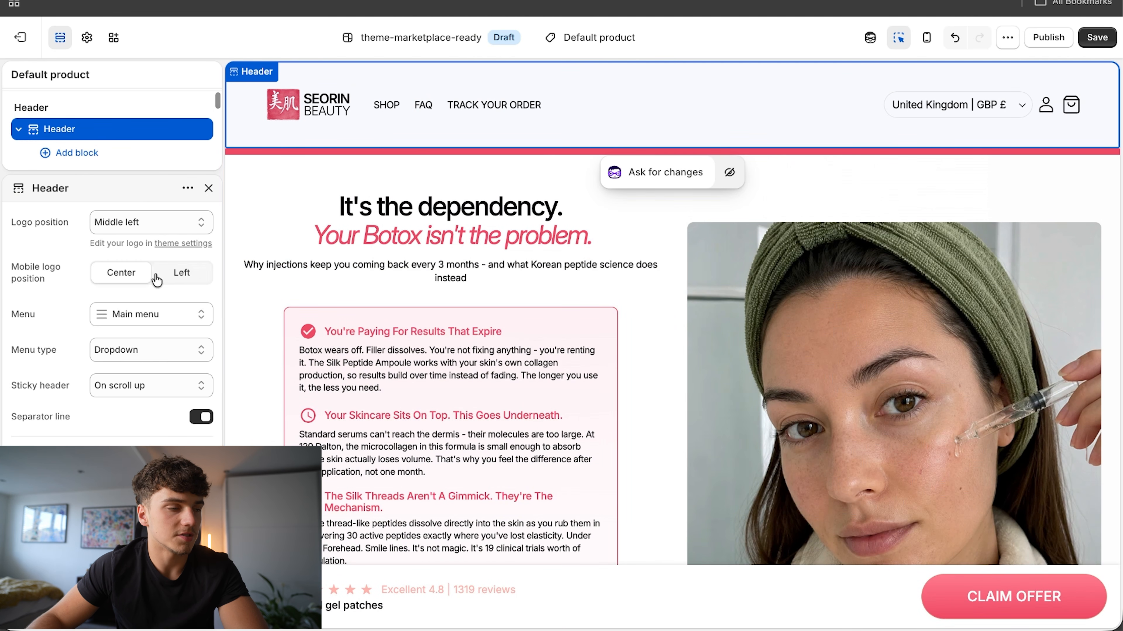
left_click(209, 189)
left_click(87, 37)
left_click(61, 105)
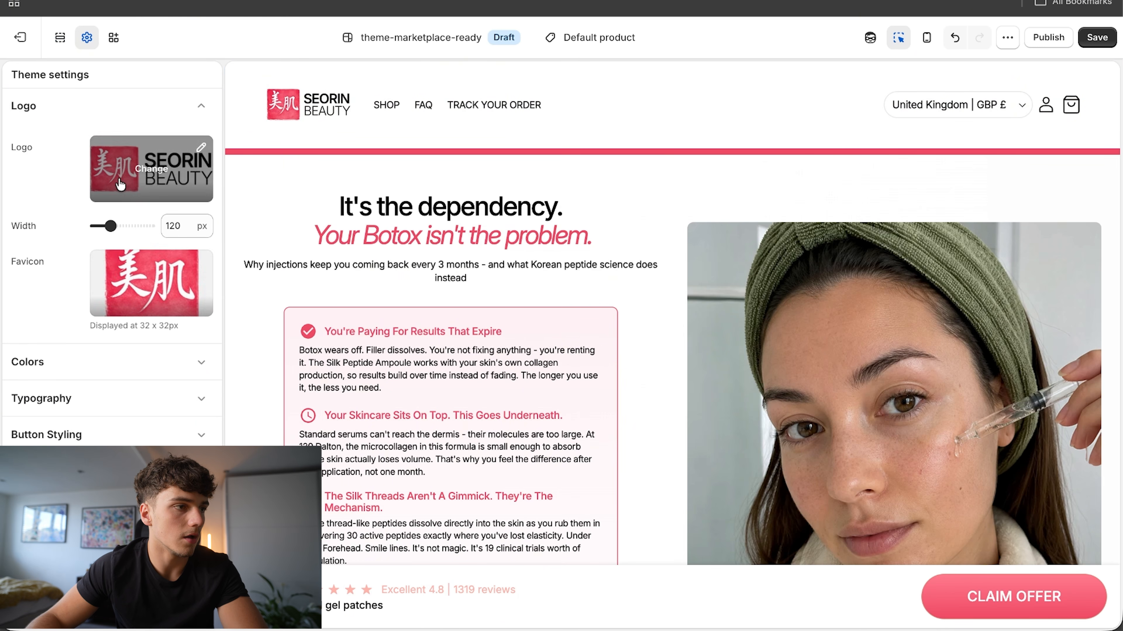
left_click(120, 183)
left_click(170, 220)
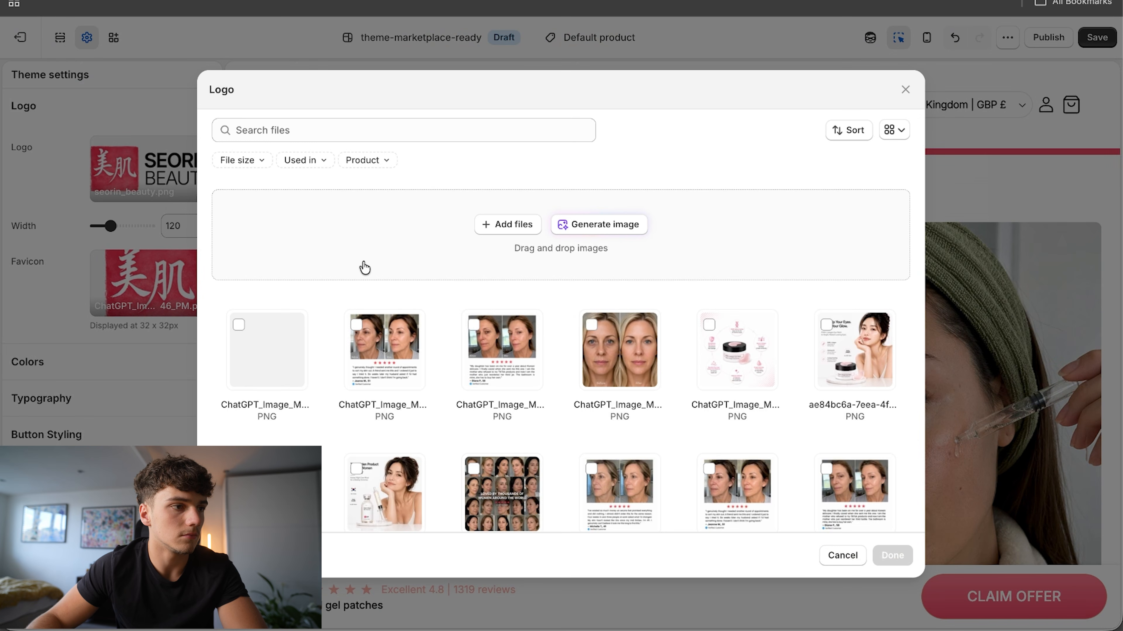
scroll(663, 413, "down", 3)
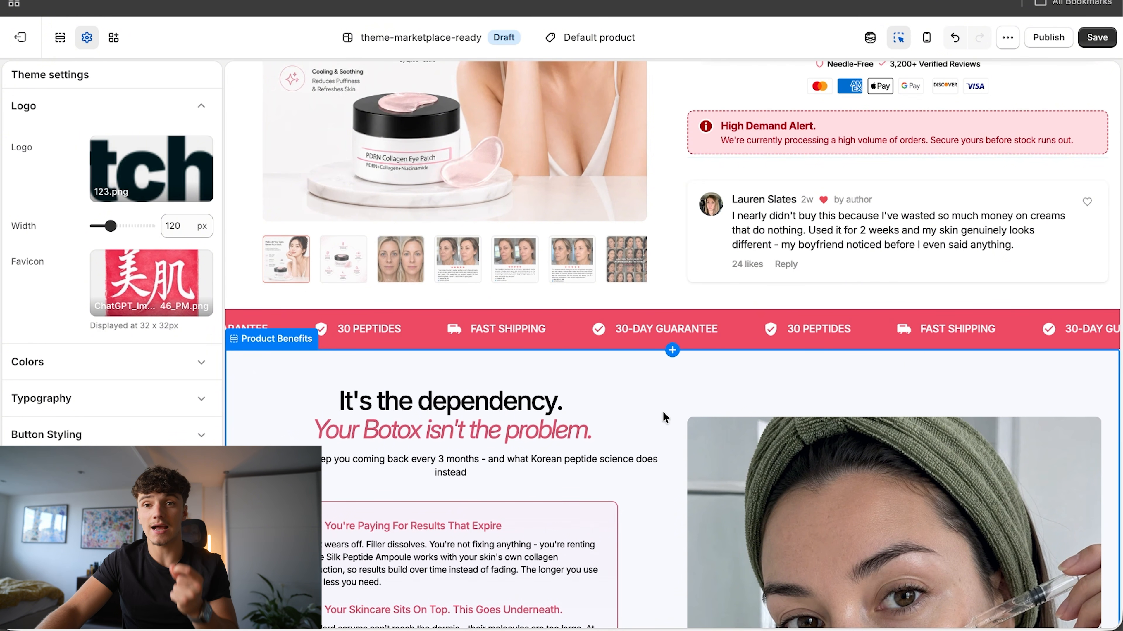
Step: Look over the product page and select the Kaching Bundles block
scroll(660, 412, "down", 3)
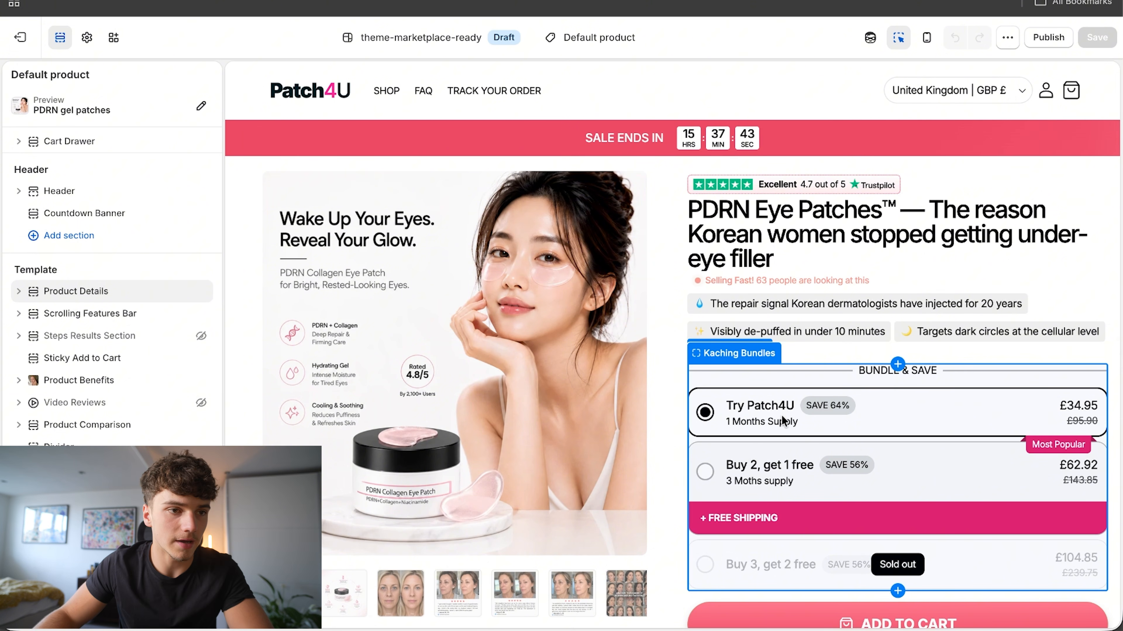
left_click(765, 416)
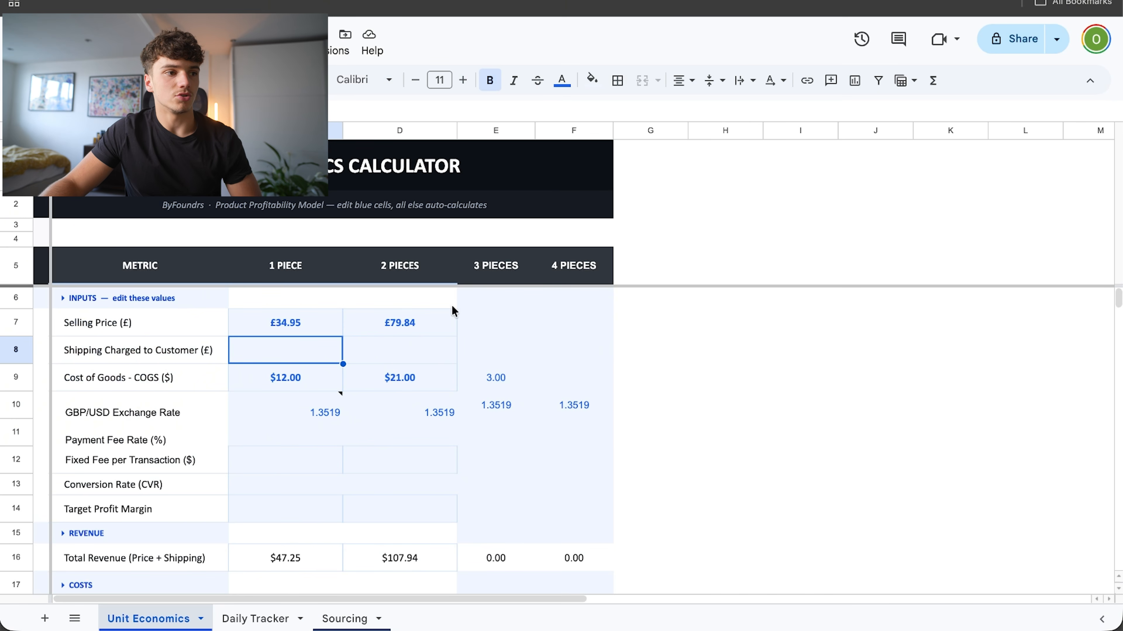
Step: In the Unit Economics sheet, set the 1-piece selling price to £39.95
double_click(300, 318)
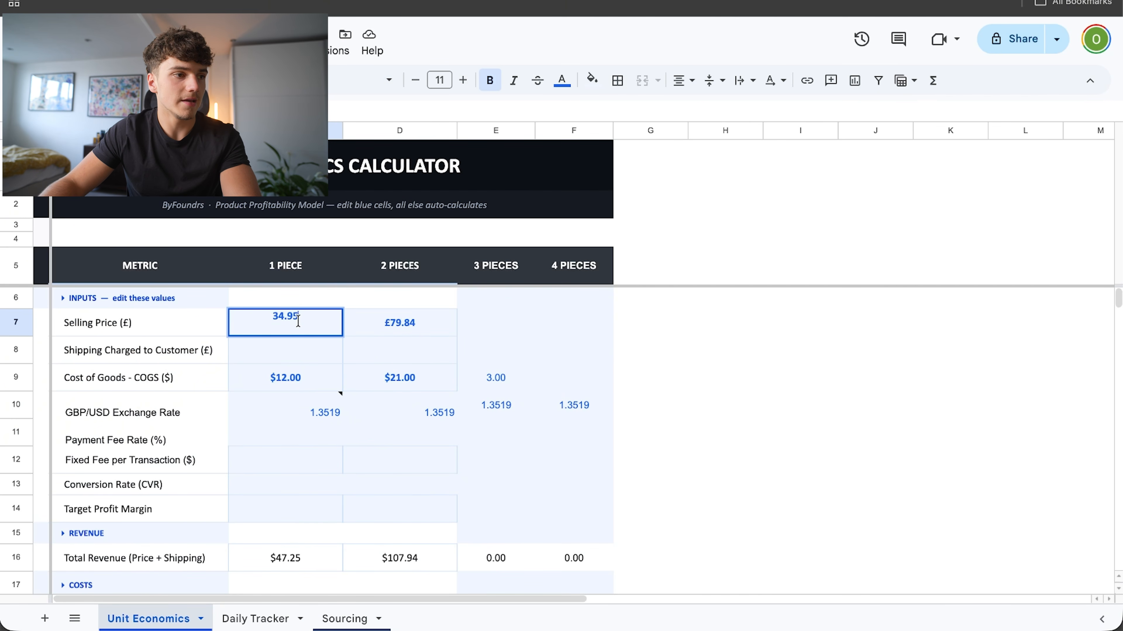
double_click(300, 315)
type("39.95")
key("Return")
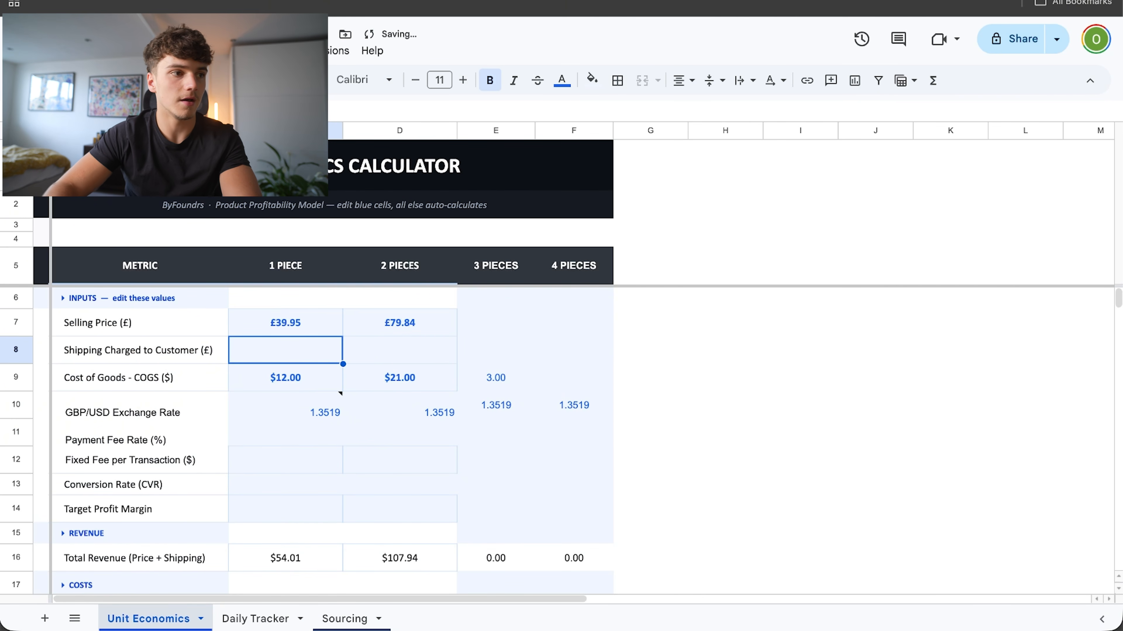
Step: For 1 piece, set the shipping charged to the customer to £4.99 and the cost of goods to $7.87
double_click(295, 356)
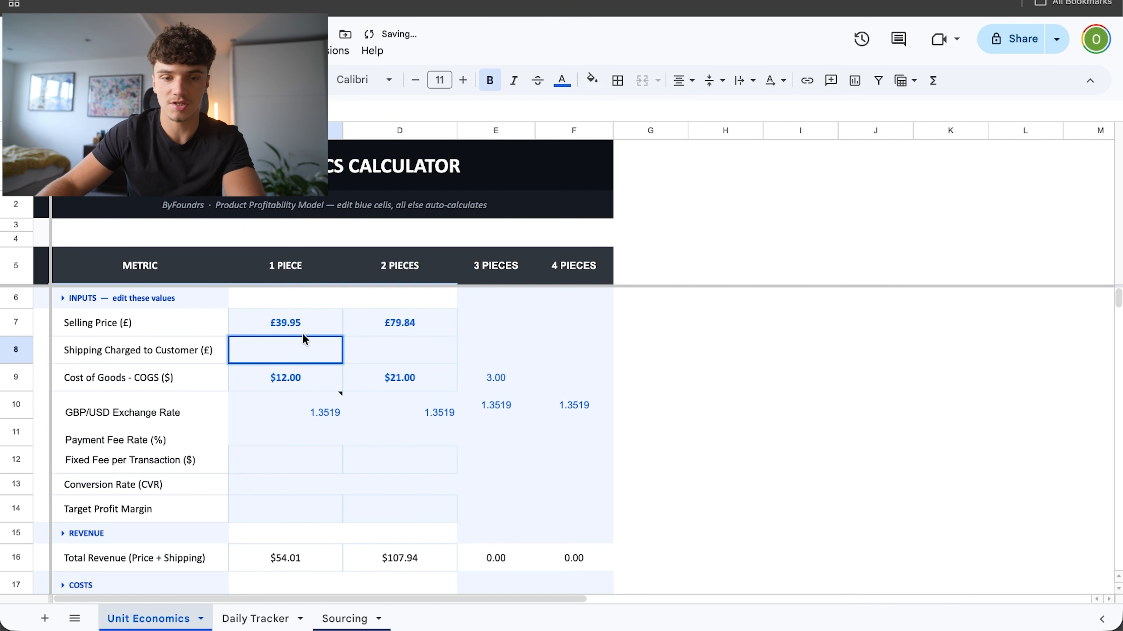
type("4.99")
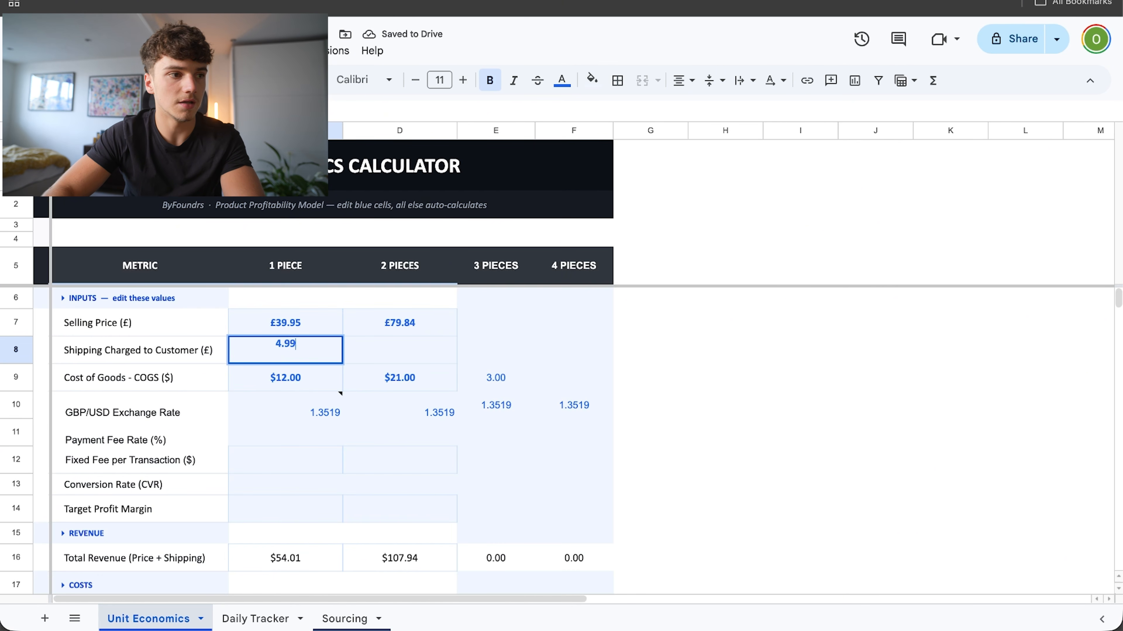
key("Return")
double_click(300, 380)
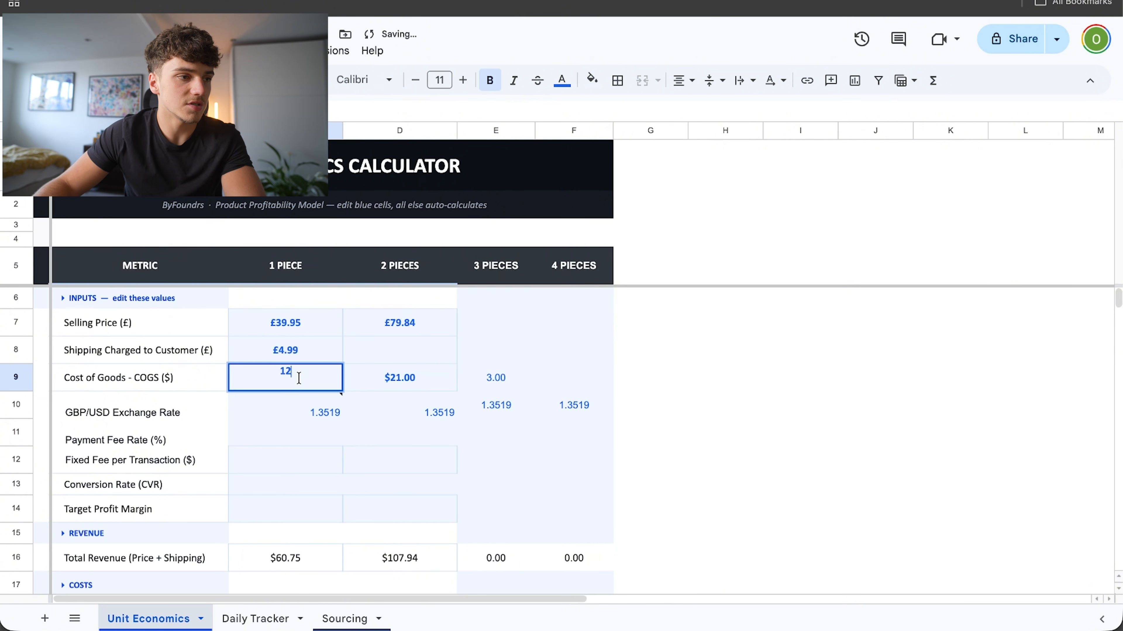
double_click(296, 375)
type("7.8")
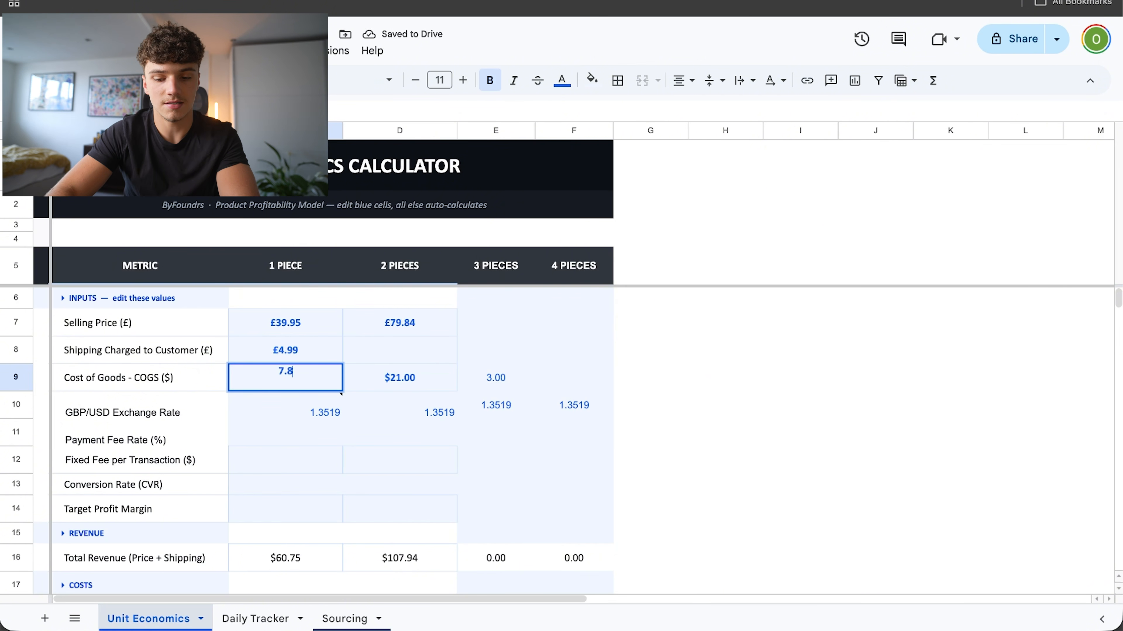
type("7")
key("Return")
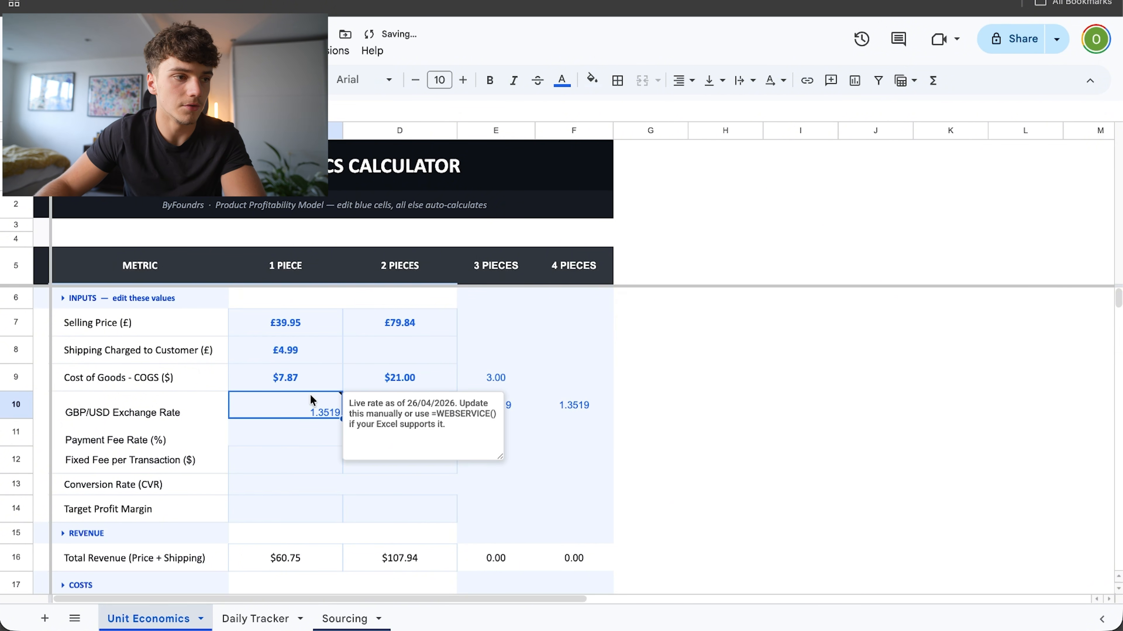
Step: Set the 1-piece payment fee rate to 2.7%
left_click(100, 414)
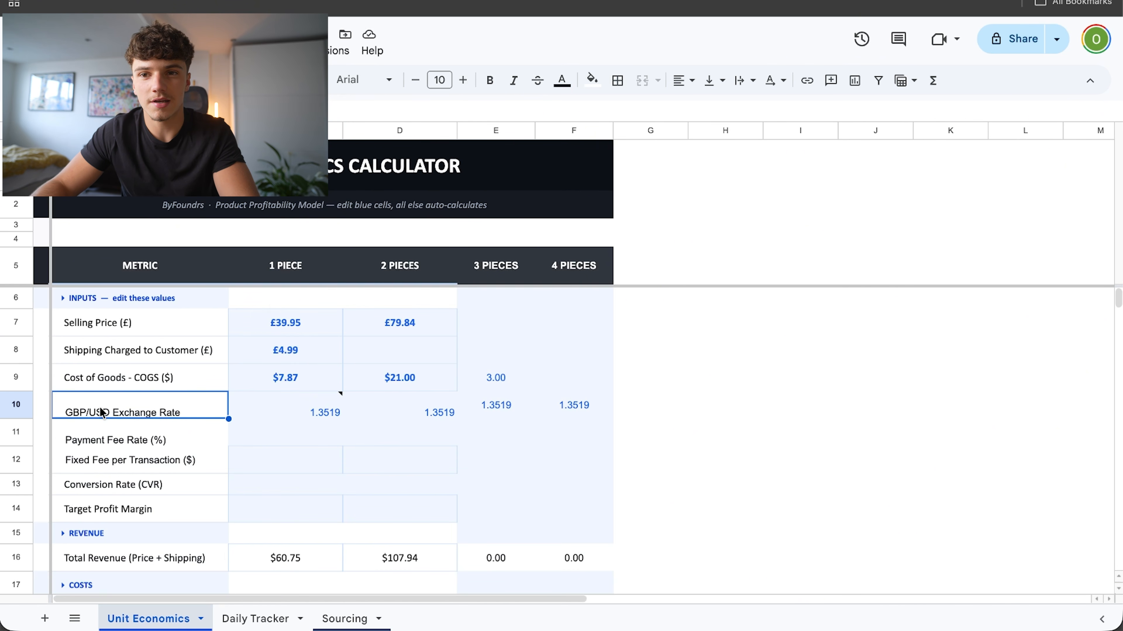
left_click(88, 387)
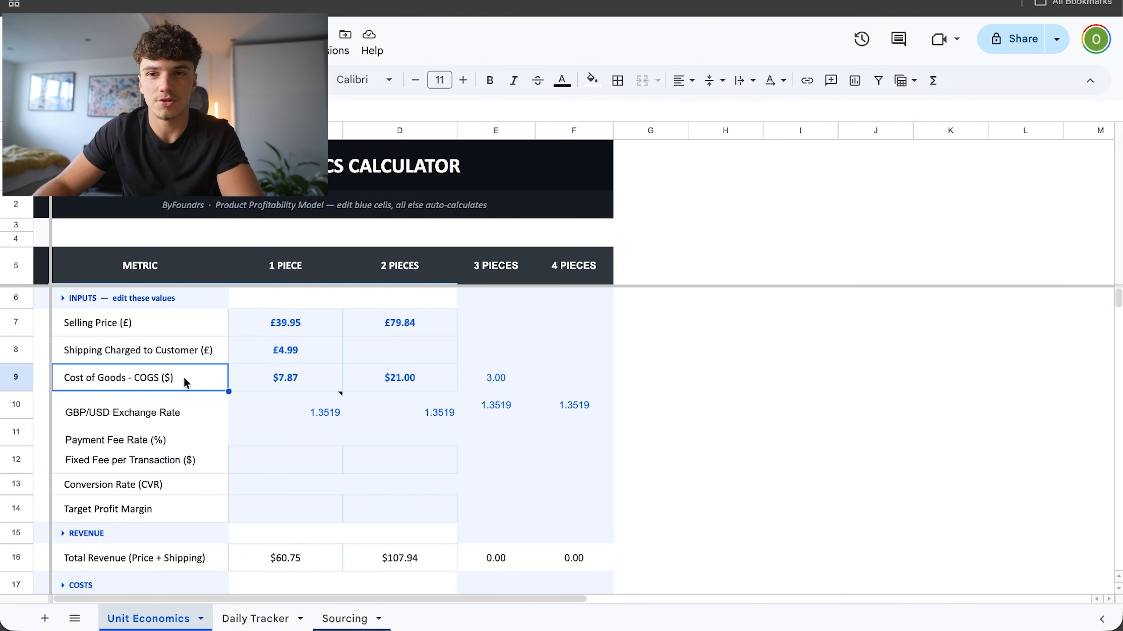
scroll(278, 428, "down", 2)
left_click(284, 397)
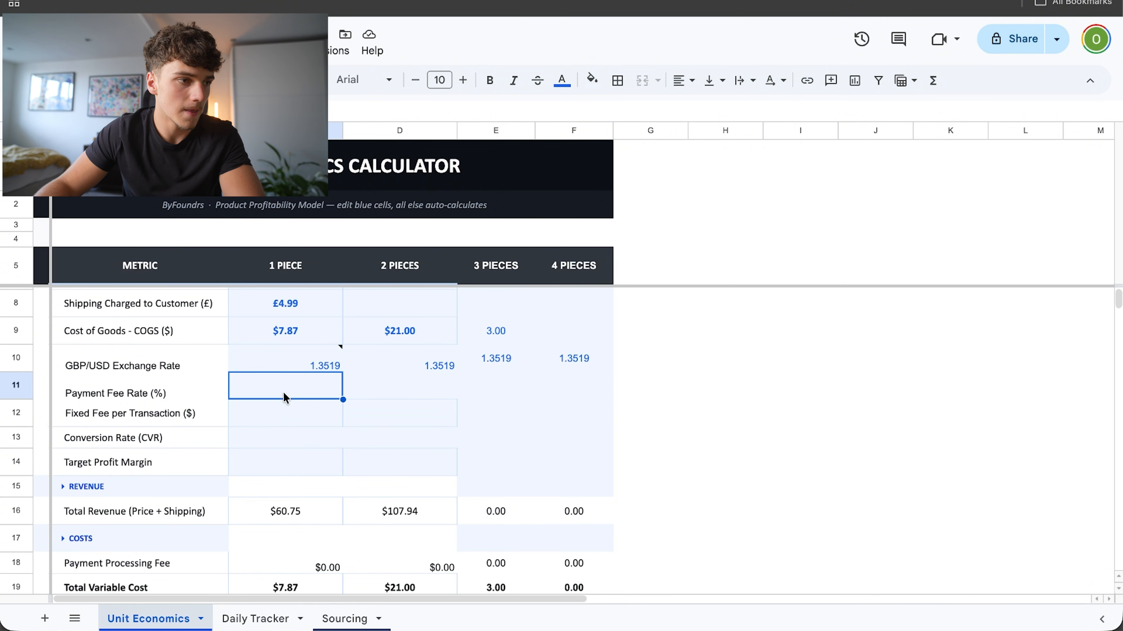
double_click(287, 394)
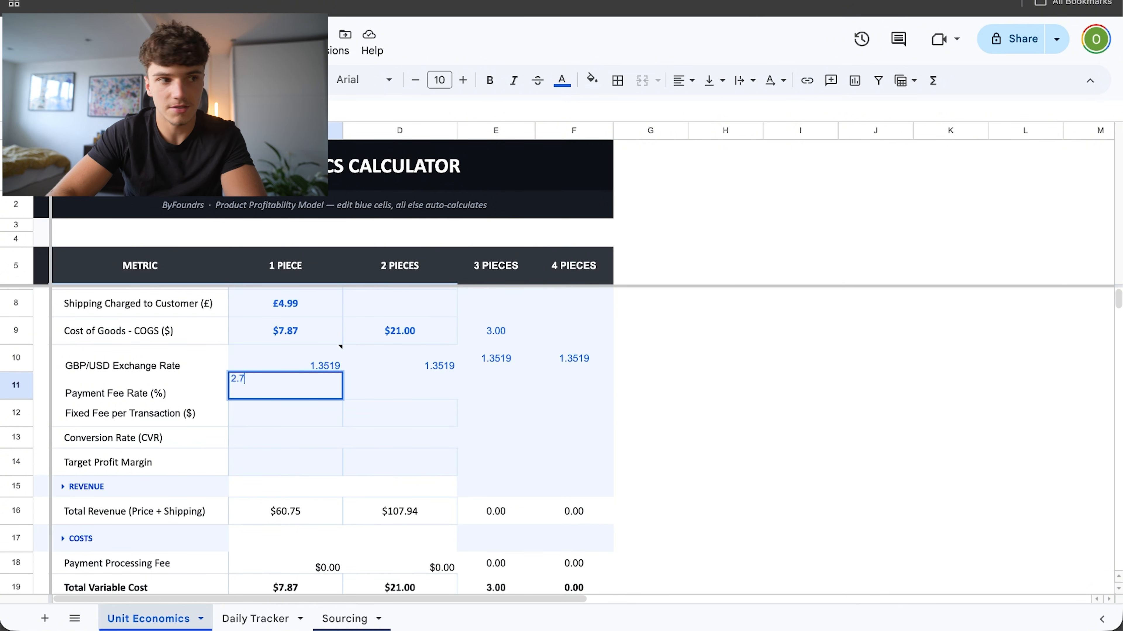
type("2.7")
key("Return")
left_click(336, 393)
double_click(326, 390)
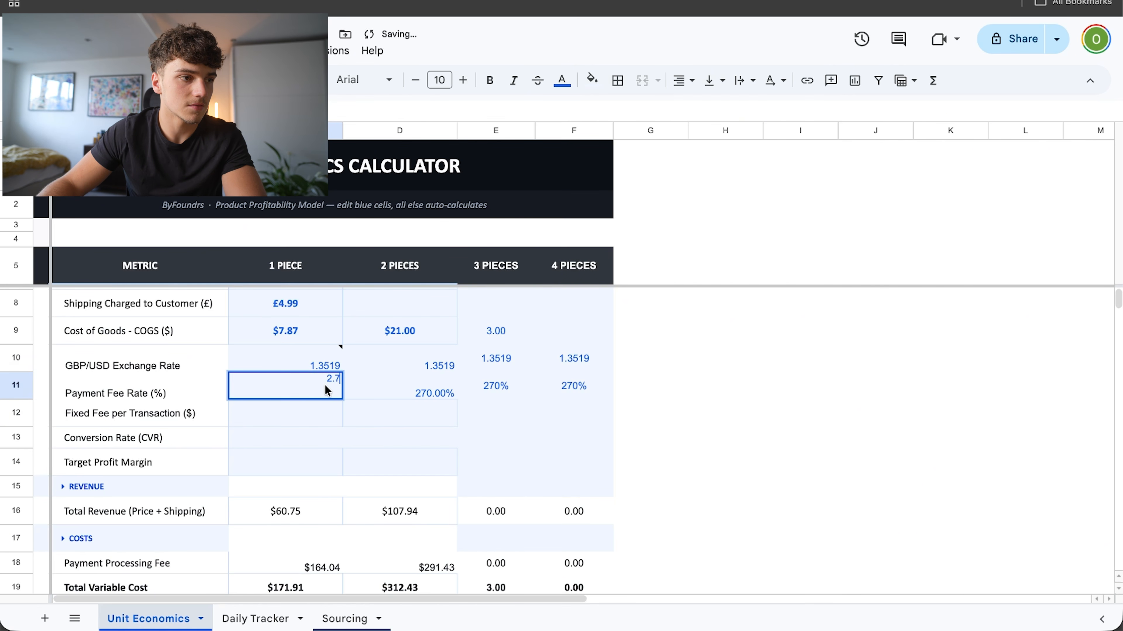
type("%")
key("Return")
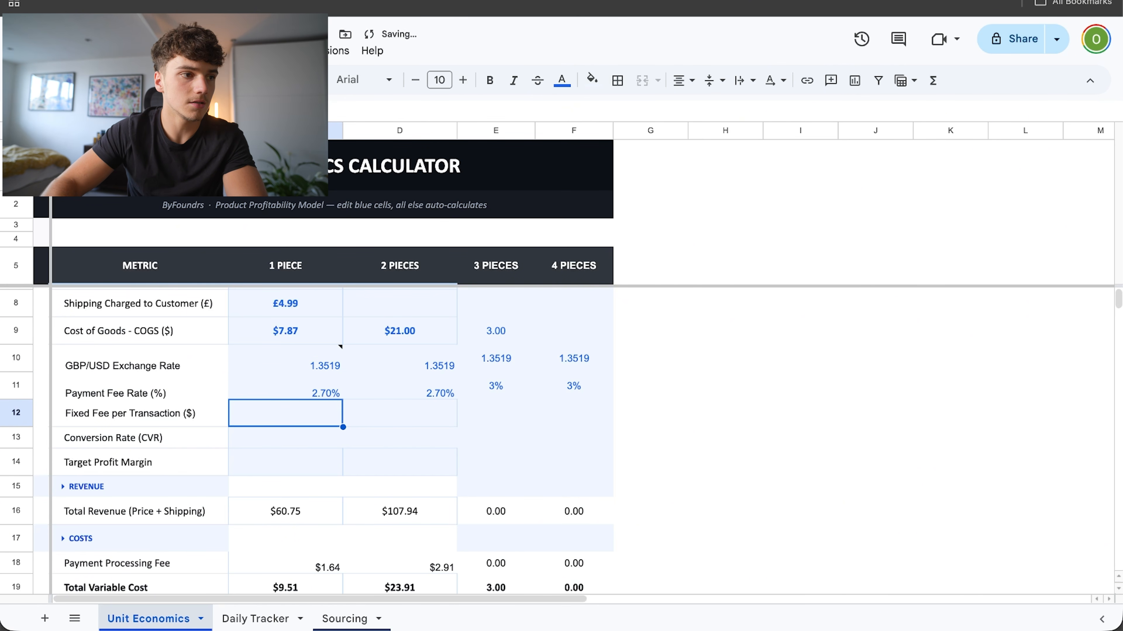
Step: In the 1-piece column, set the fixed fee per transaction to $0.25 and the conversion rate to 5%
double_click(323, 405)
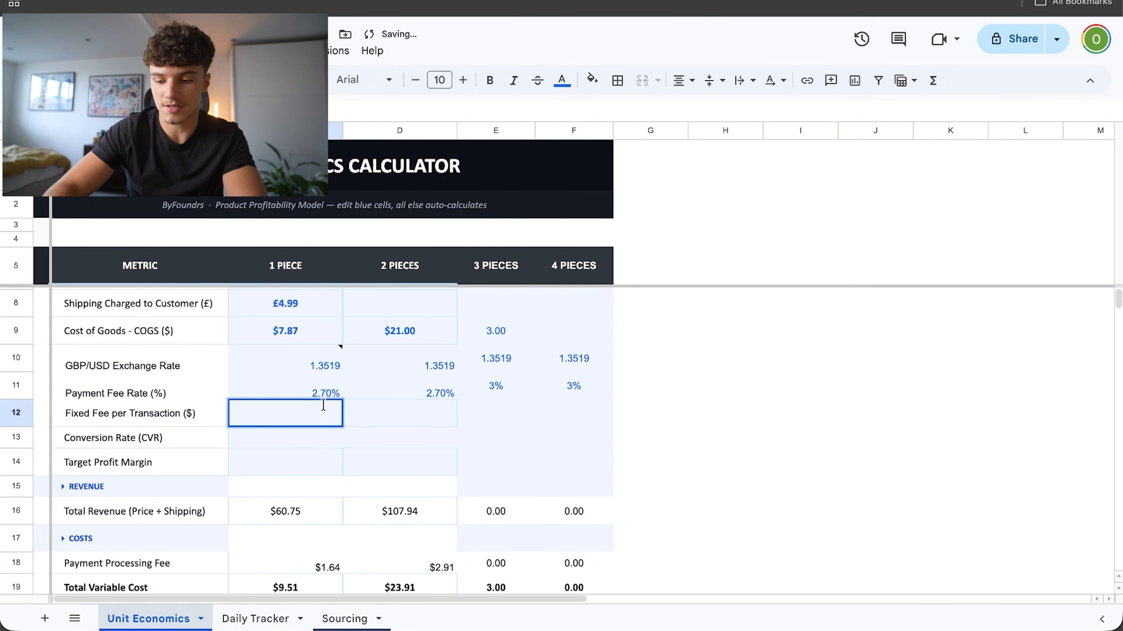
type("0.25")
key("Return")
double_click(299, 430)
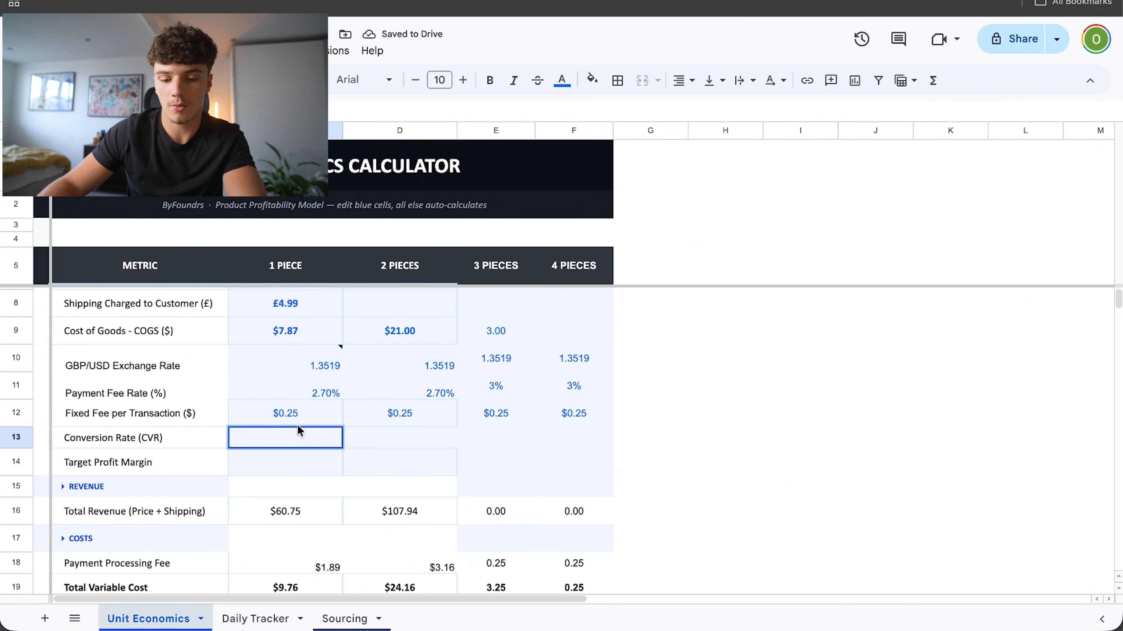
type("5%")
key("Return")
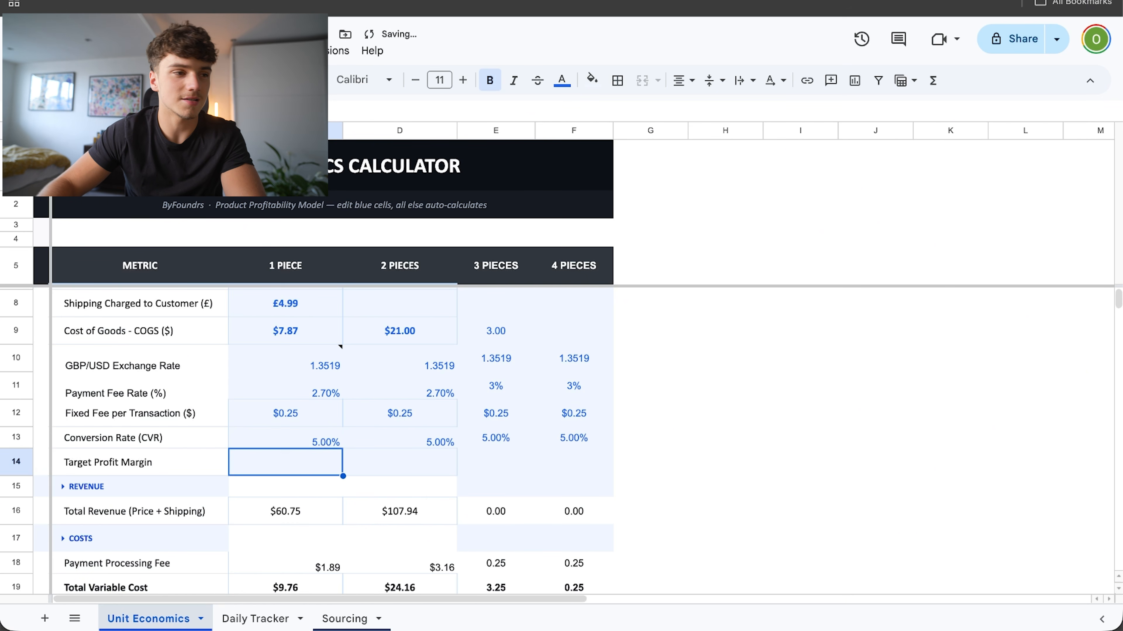
Step: Set the 1-piece target profit margin to 30.00%
double_click(304, 471)
type("30")
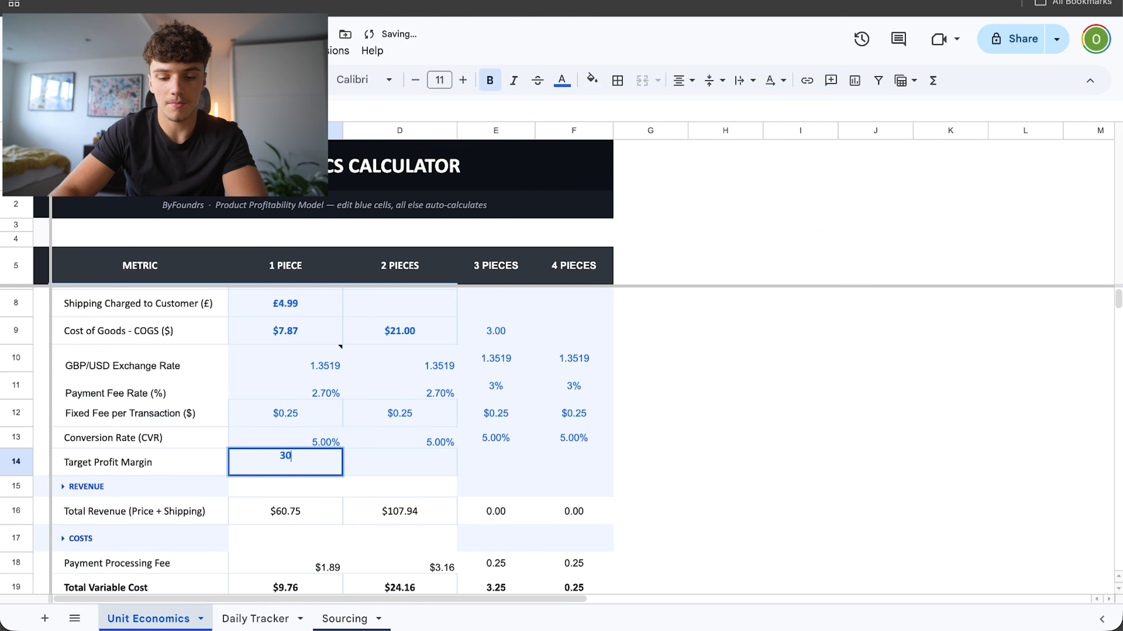
type(".00%")
key("Return")
Step: Review the 1-piece revenue, costs and break-even CPA, ROAS and CPC against its conversion rate
scroll(305, 455, "down", 2)
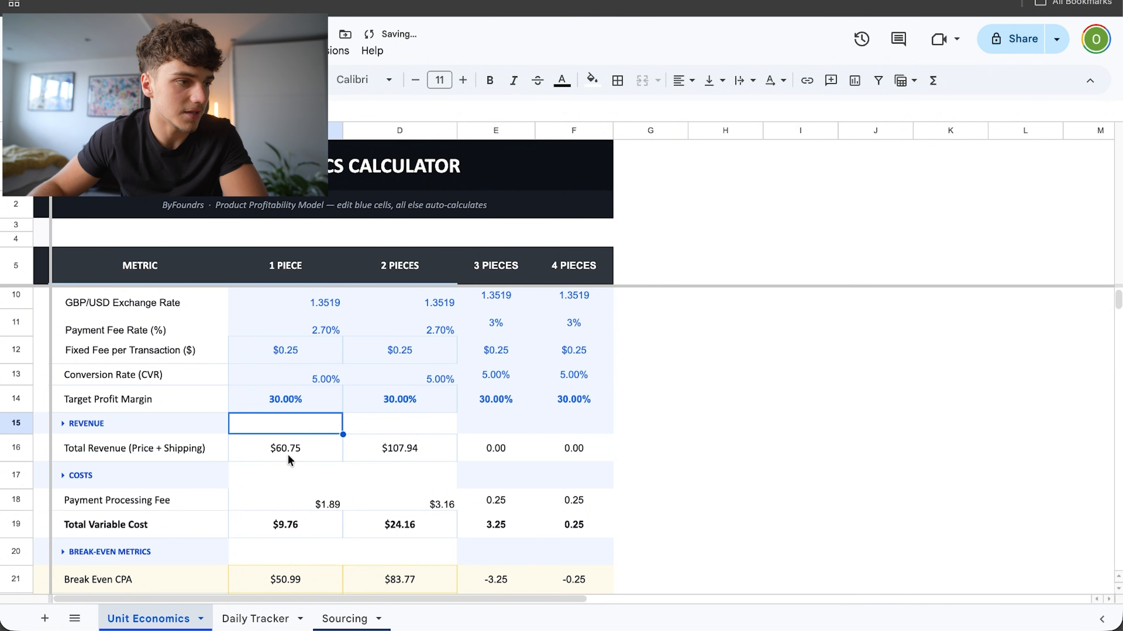
scroll(288, 462, "down", 3)
left_click(285, 465)
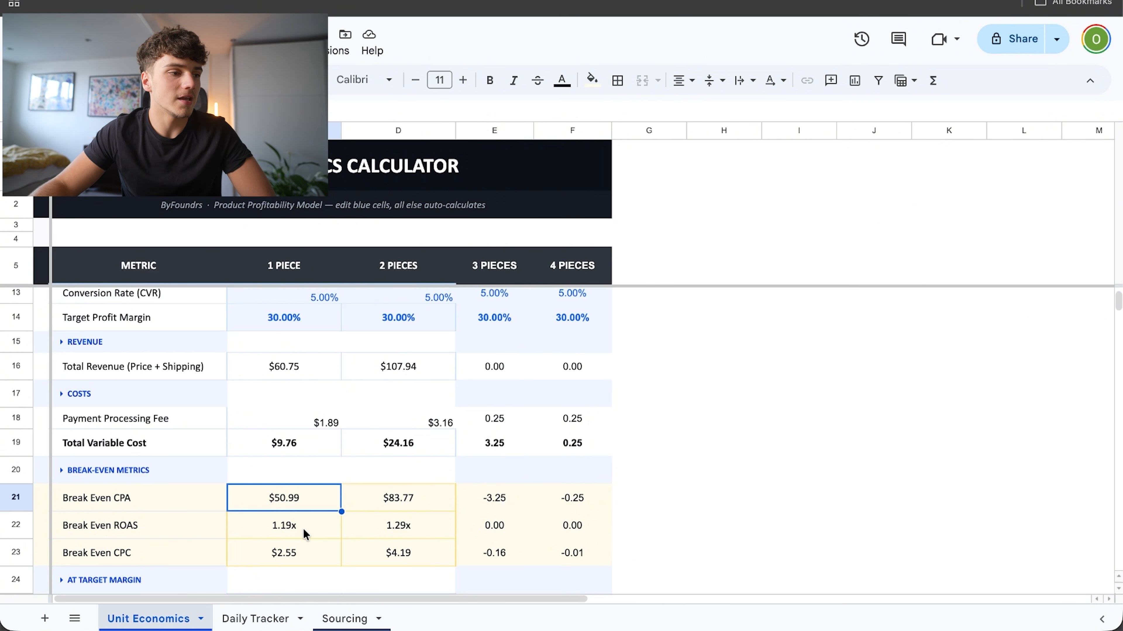
scroll(251, 489, "up", 2)
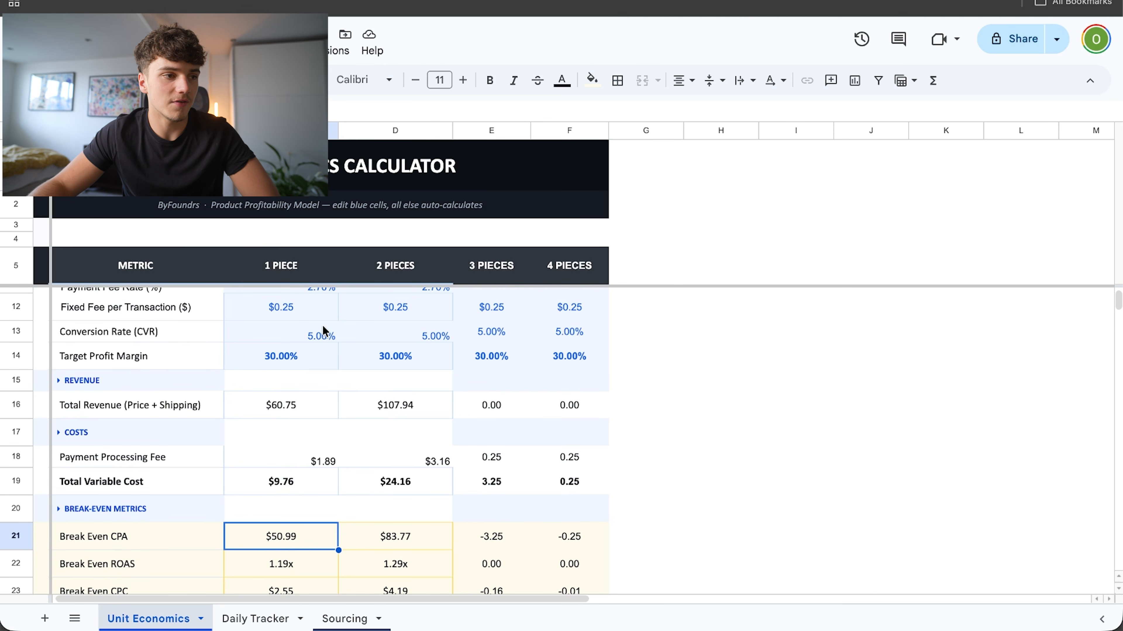
left_click(316, 335)
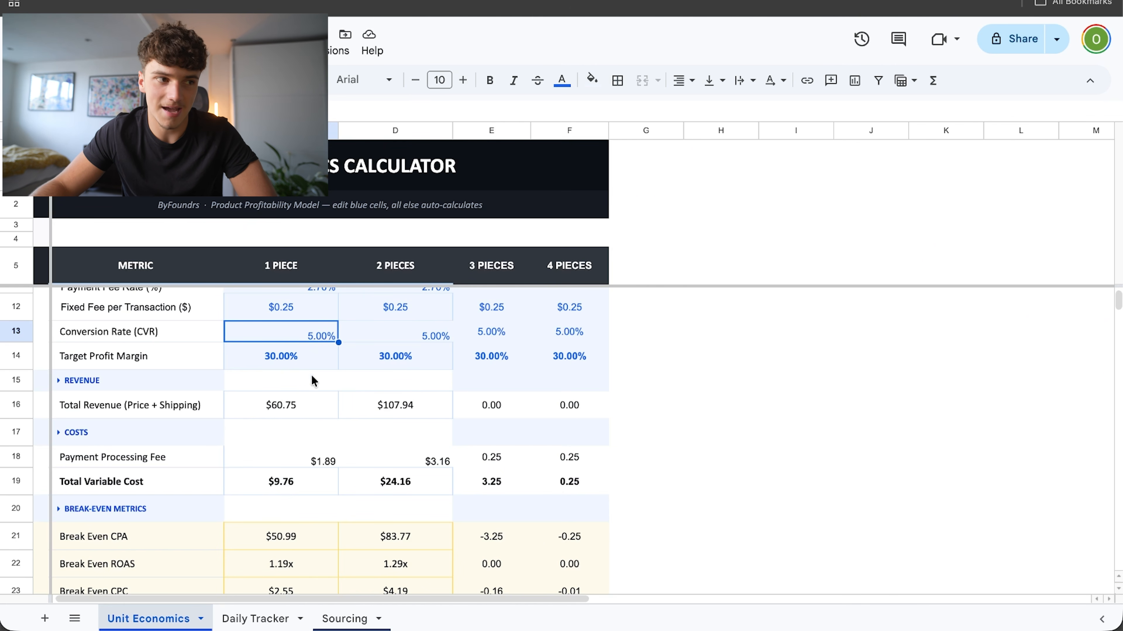
scroll(312, 424, "down", 5)
scroll(312, 426, "up", 2)
scroll(313, 426, "up", 2)
left_click(283, 505)
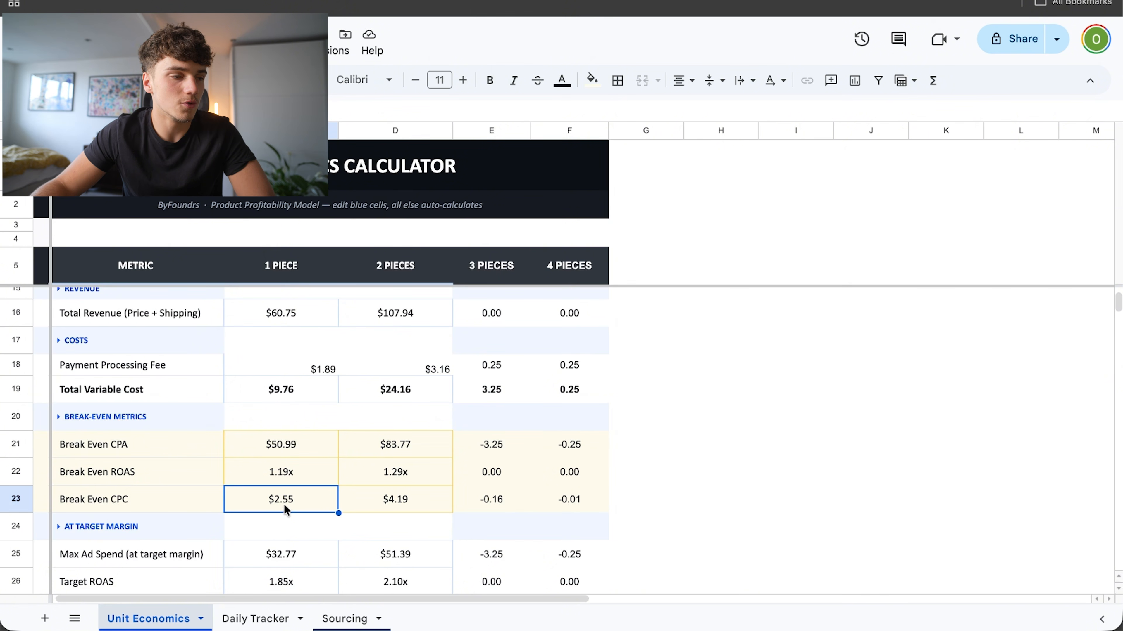
Step: For 2 pieces, set the selling price to £71.92 and the cost of goods to $17.89
double_click(402, 317)
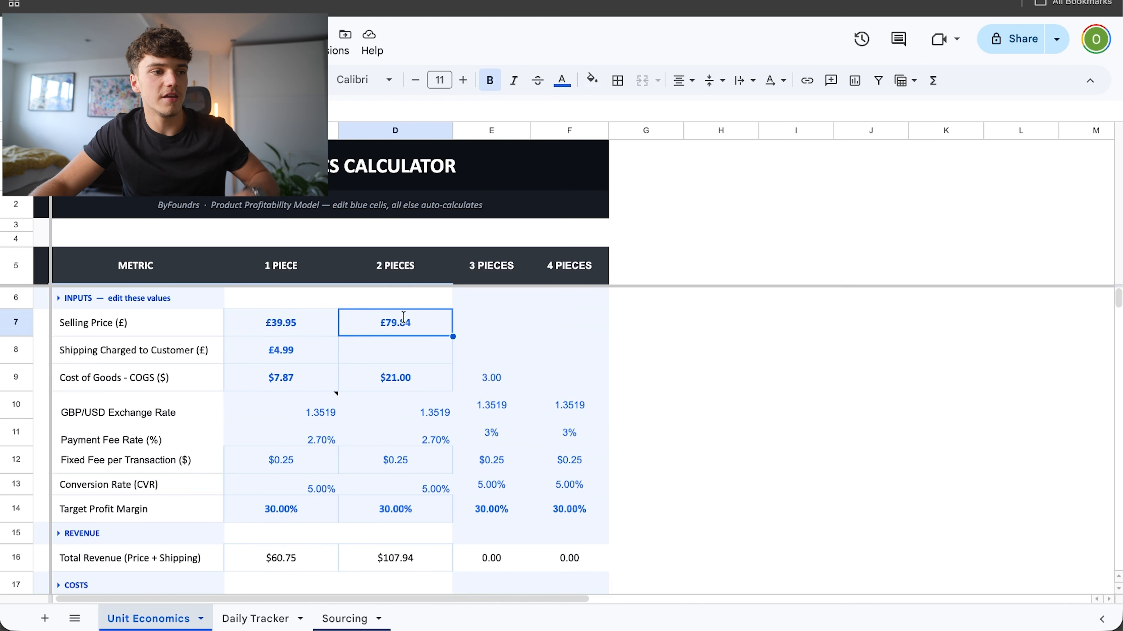
double_click(409, 319)
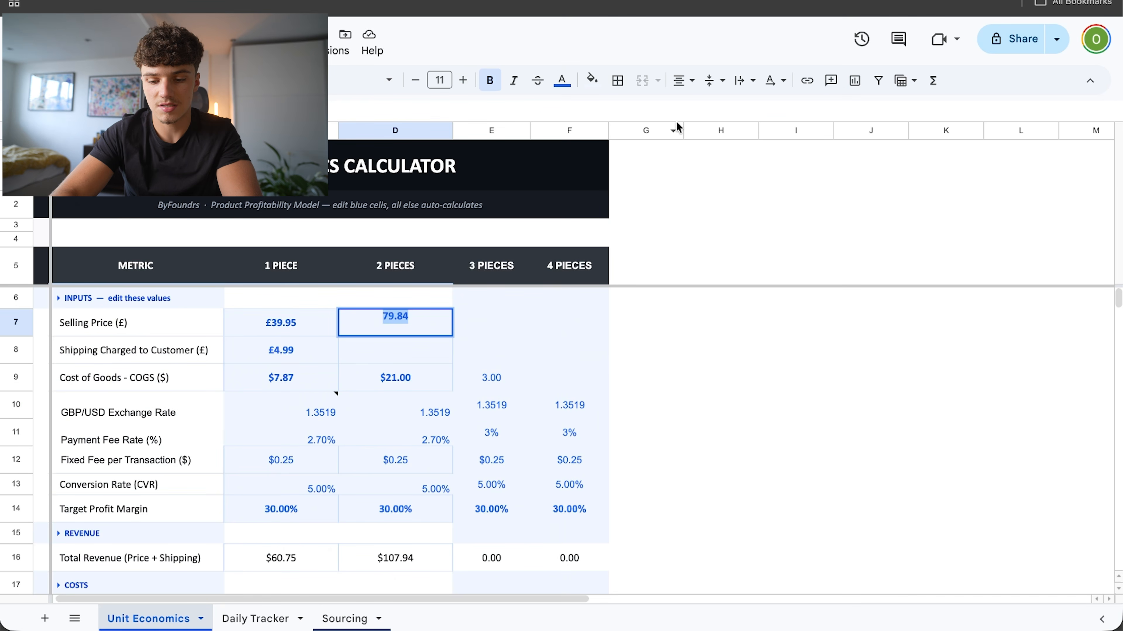
type("71.92")
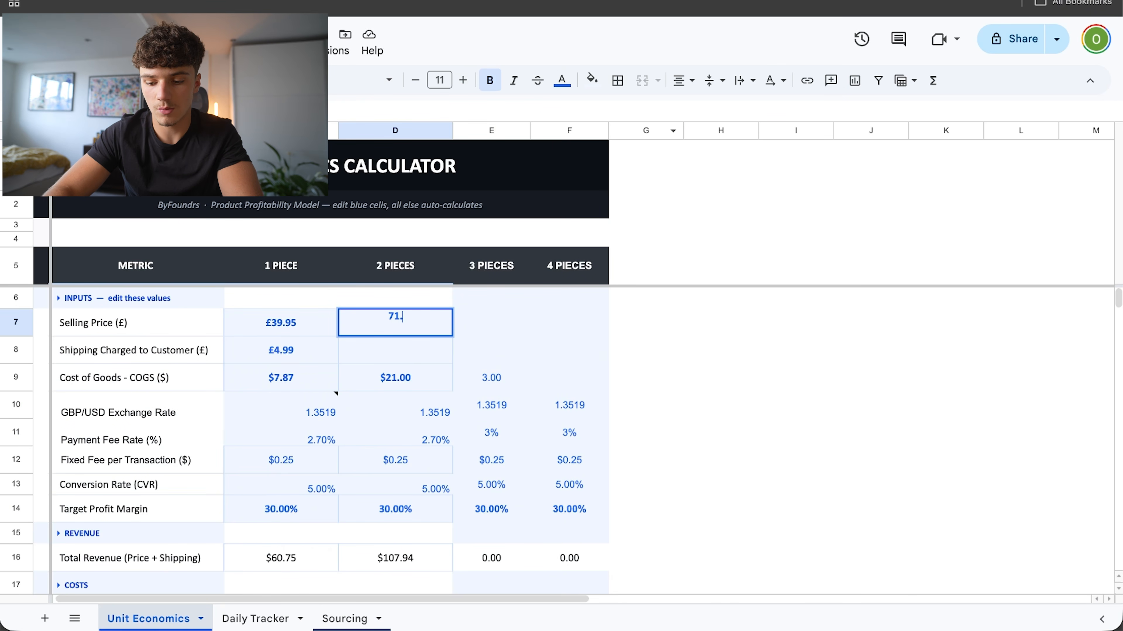
key("Return")
double_click(389, 382)
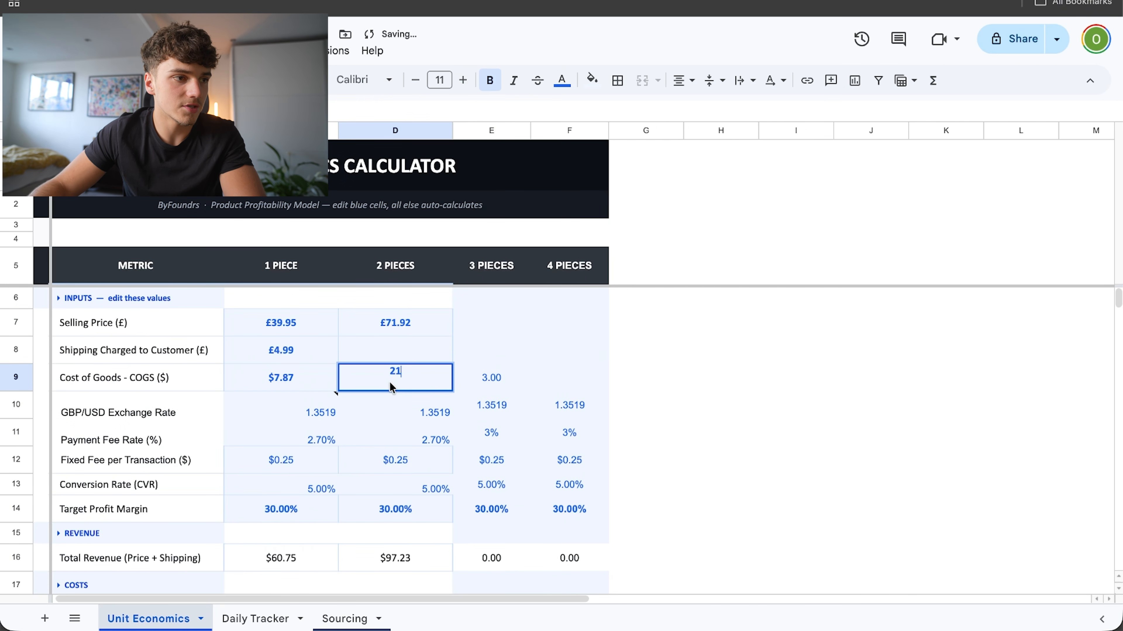
double_click(398, 371)
type("17.89")
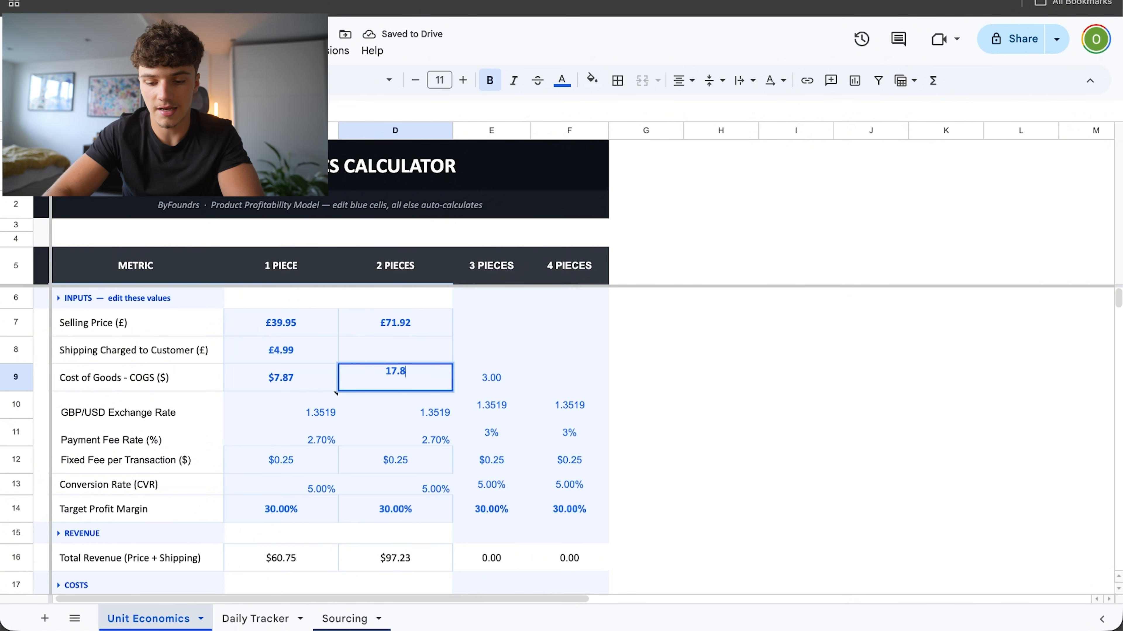
key("Return")
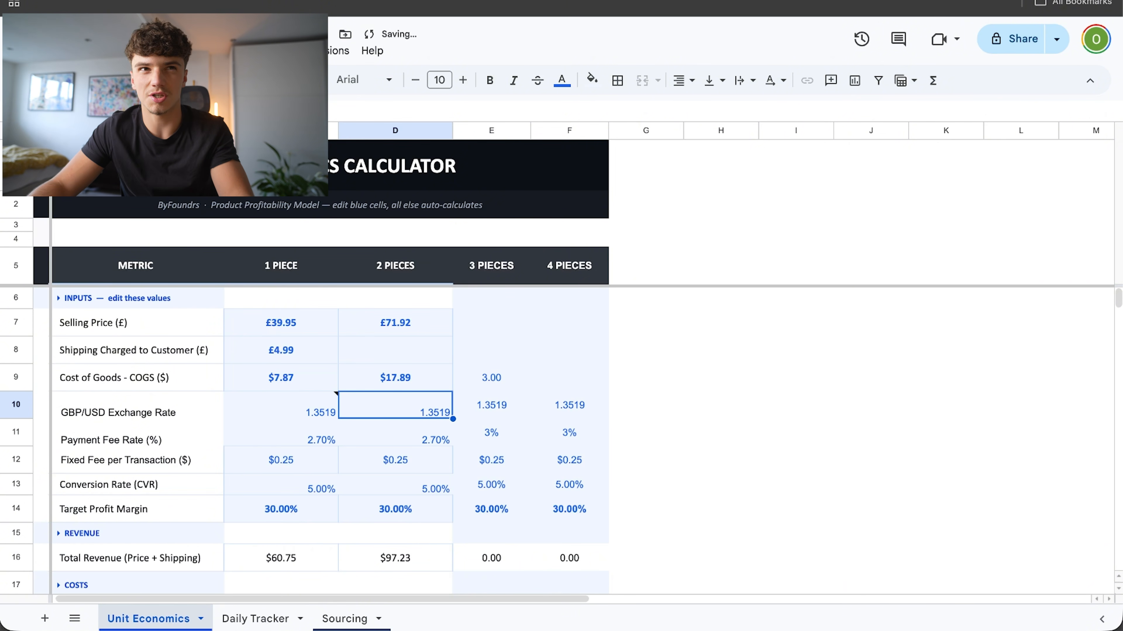
Step: Examine the 2-piece total revenue, variable cost, break-even metrics and target-margin figures
scroll(261, 378, "right", 1)
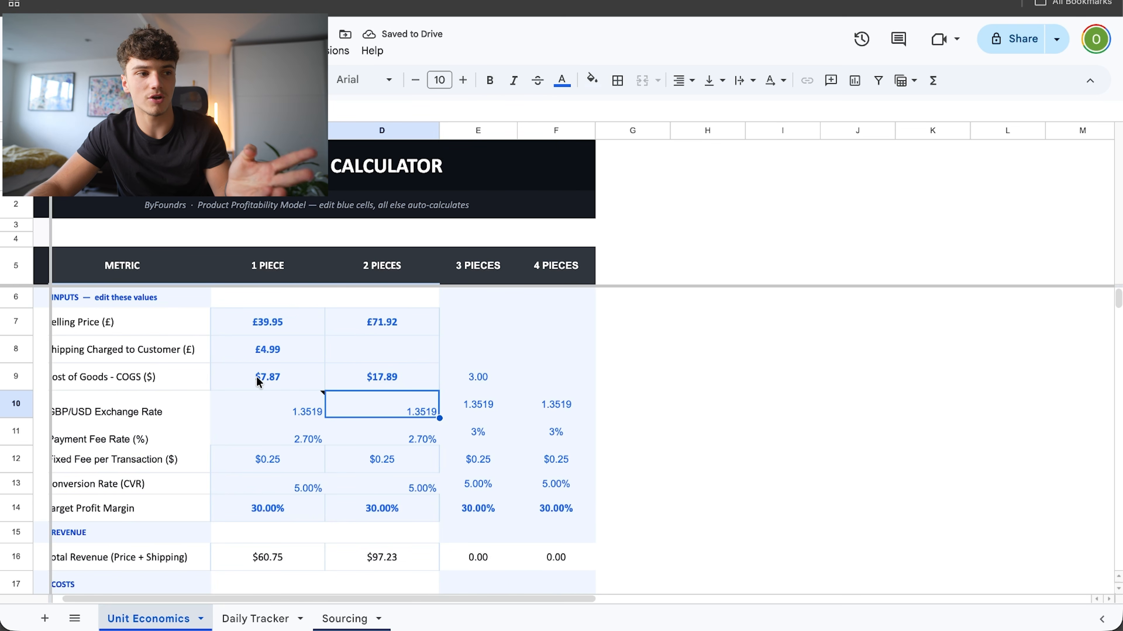
scroll(255, 376, "left", 1)
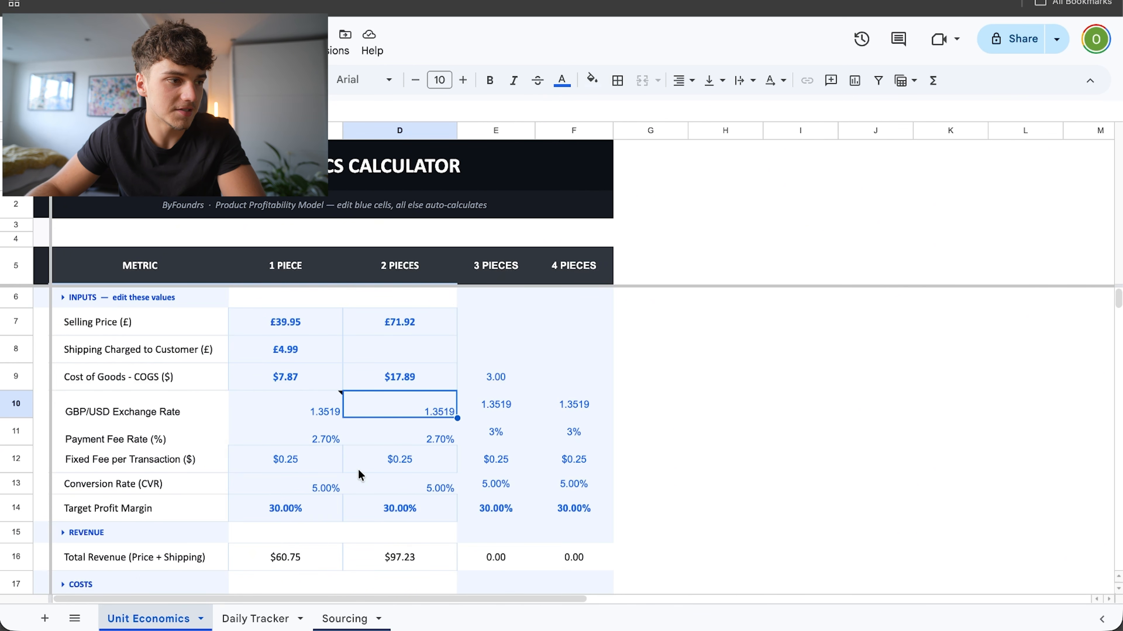
scroll(389, 485, "down", 3)
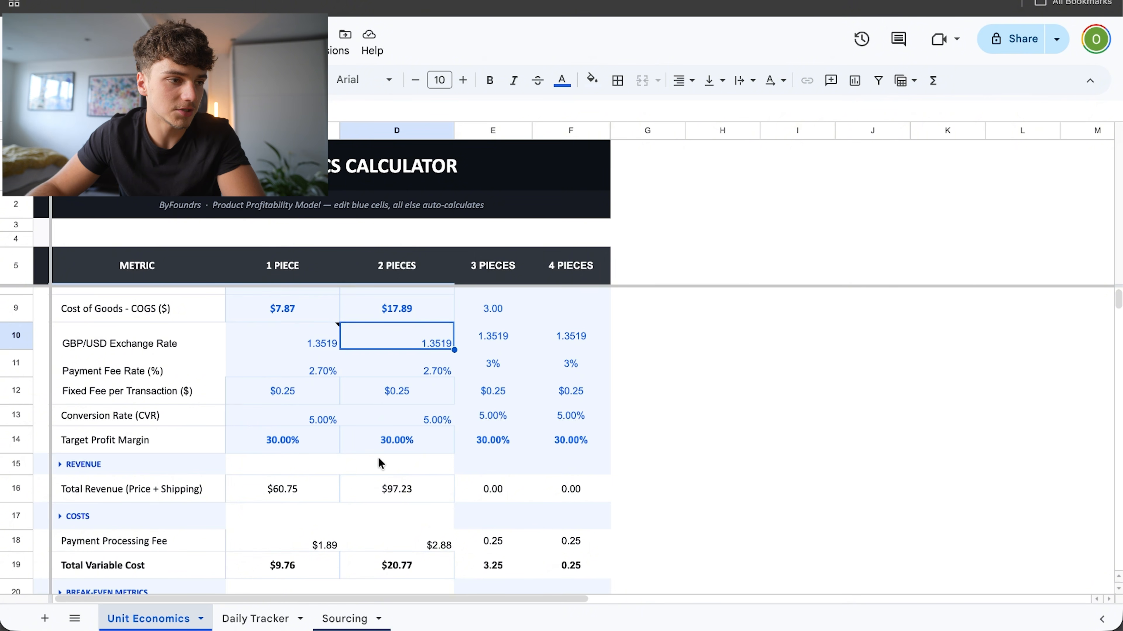
scroll(378, 457, "down", 2)
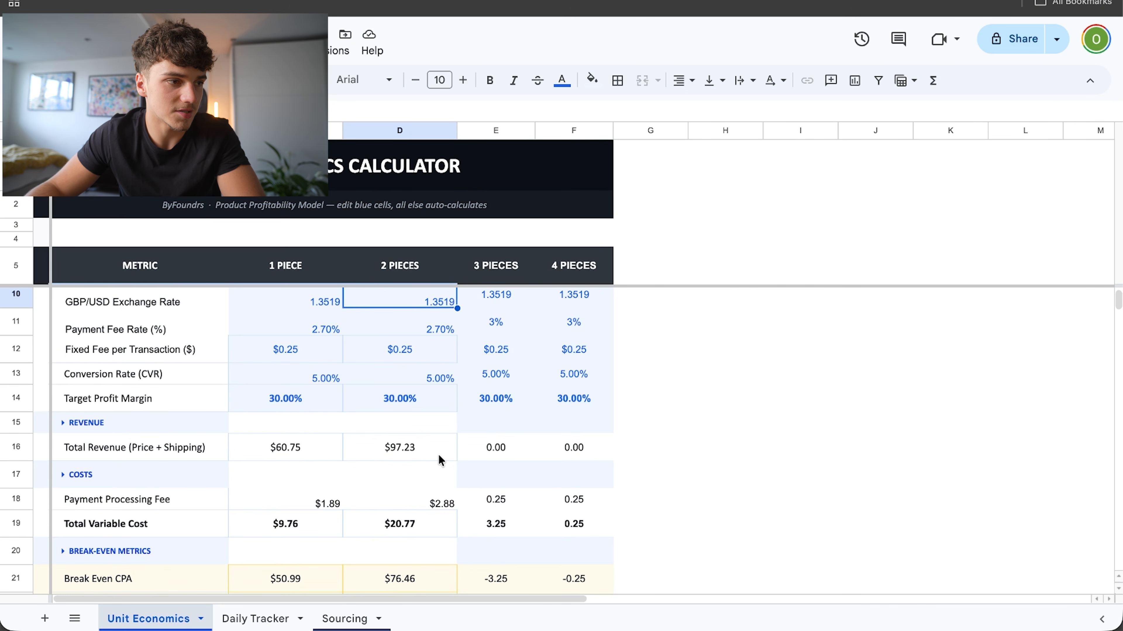
left_click(389, 453)
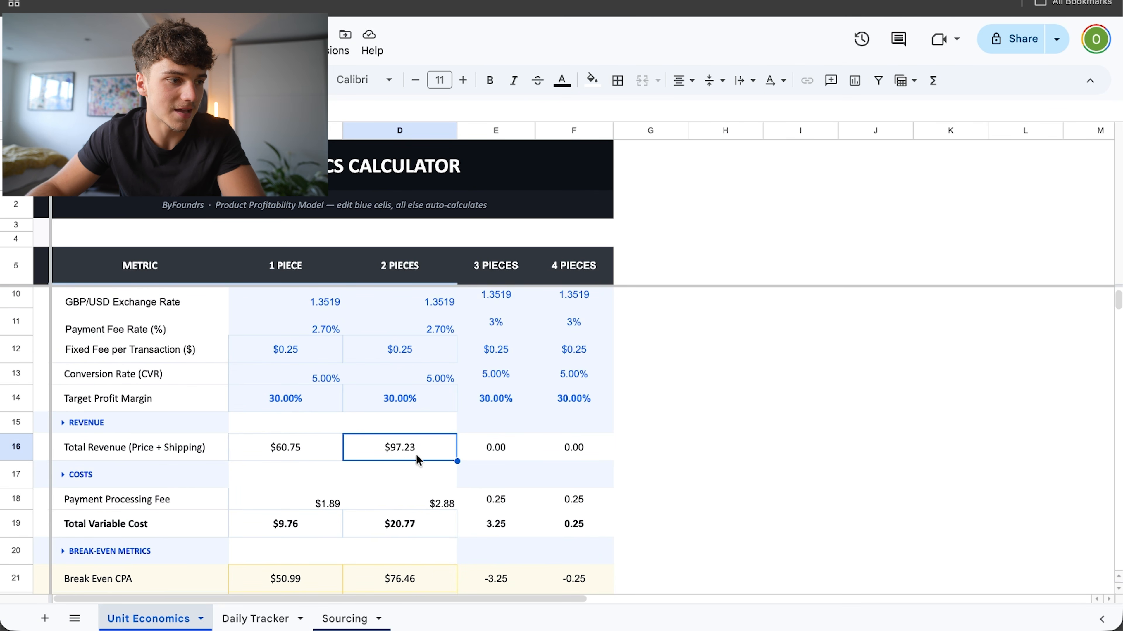
scroll(406, 464, "down", 5)
left_click(416, 462)
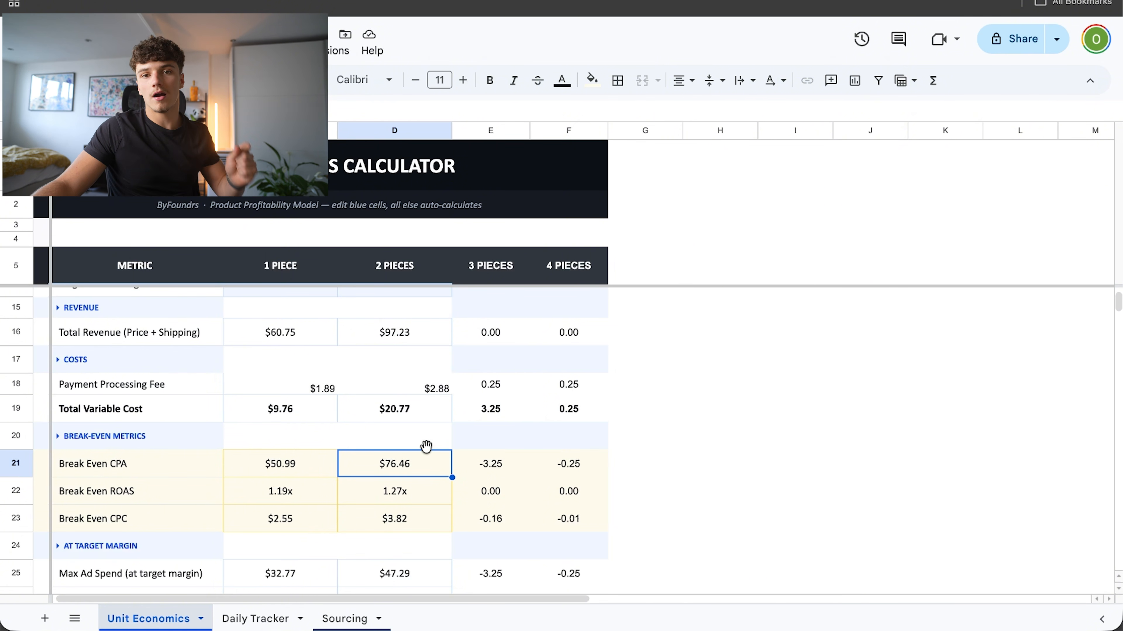
scroll(417, 434, "up", 1)
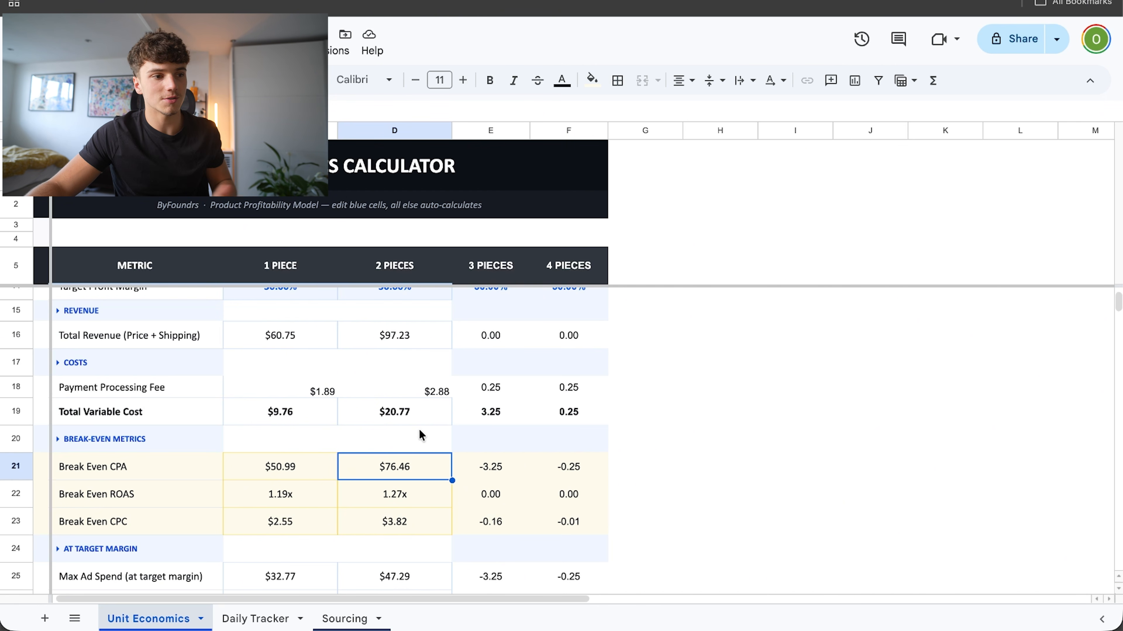
scroll(397, 462, "down", 1)
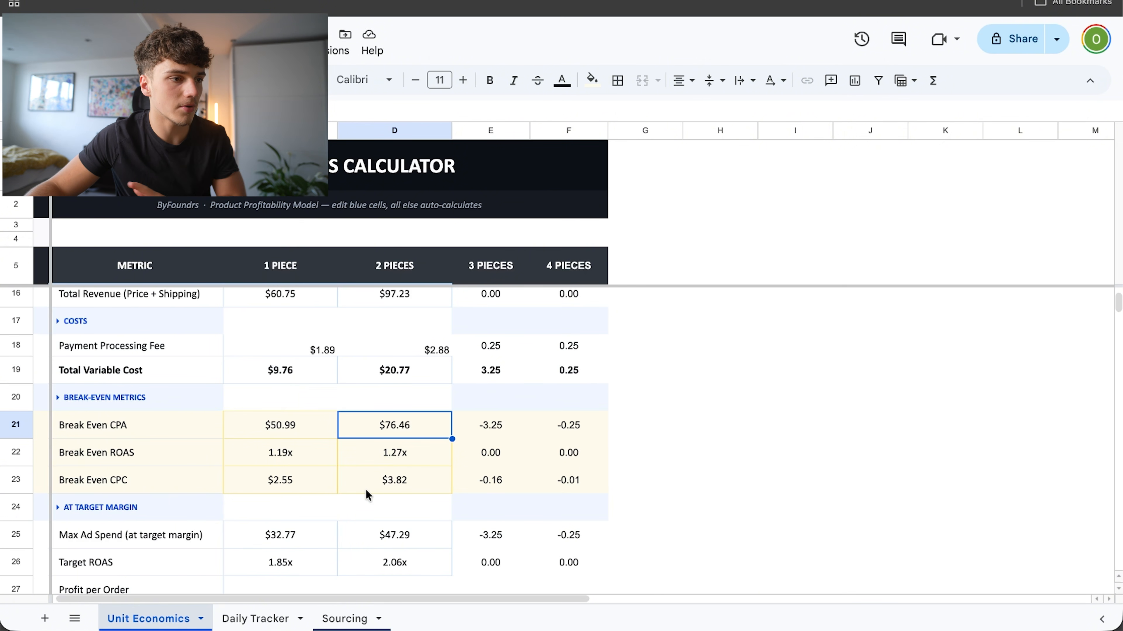
scroll(396, 479, "down", 1)
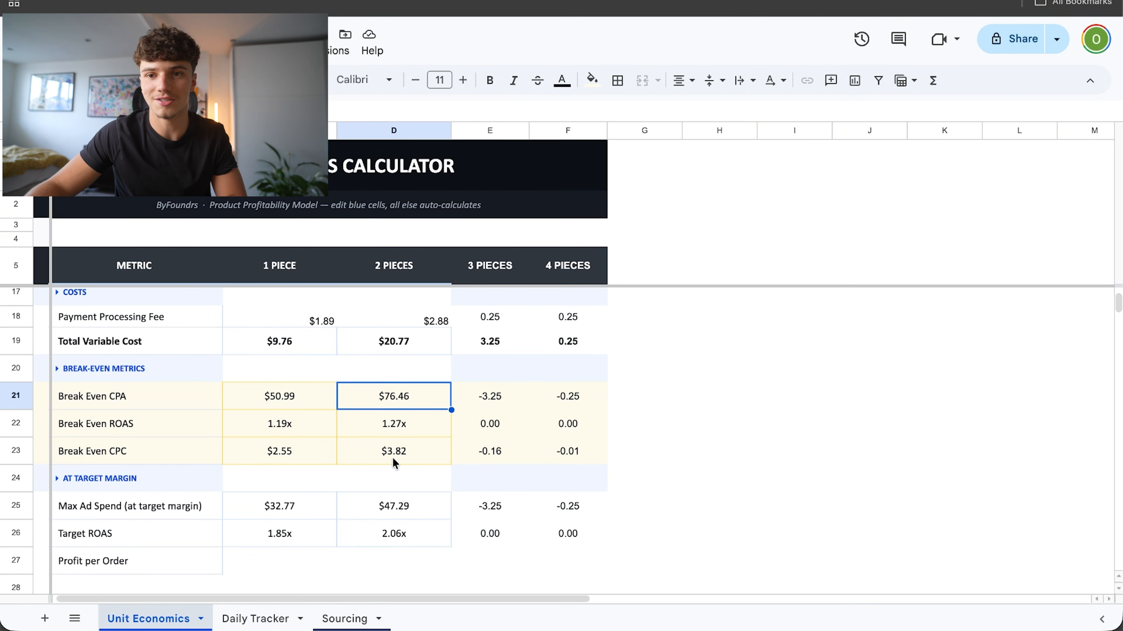
Step: Compare the maximum ad spend and target ROAS at the target margin for the 1-piece and 2-piece offers
scroll(391, 463, "down", 2)
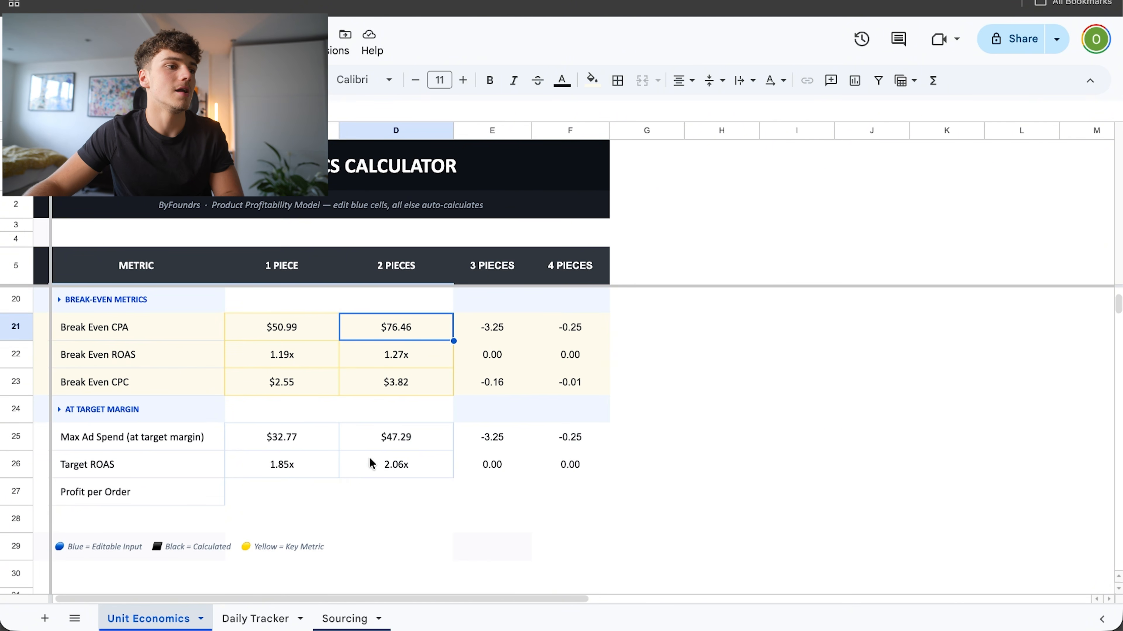
scroll(357, 451, "up", 5)
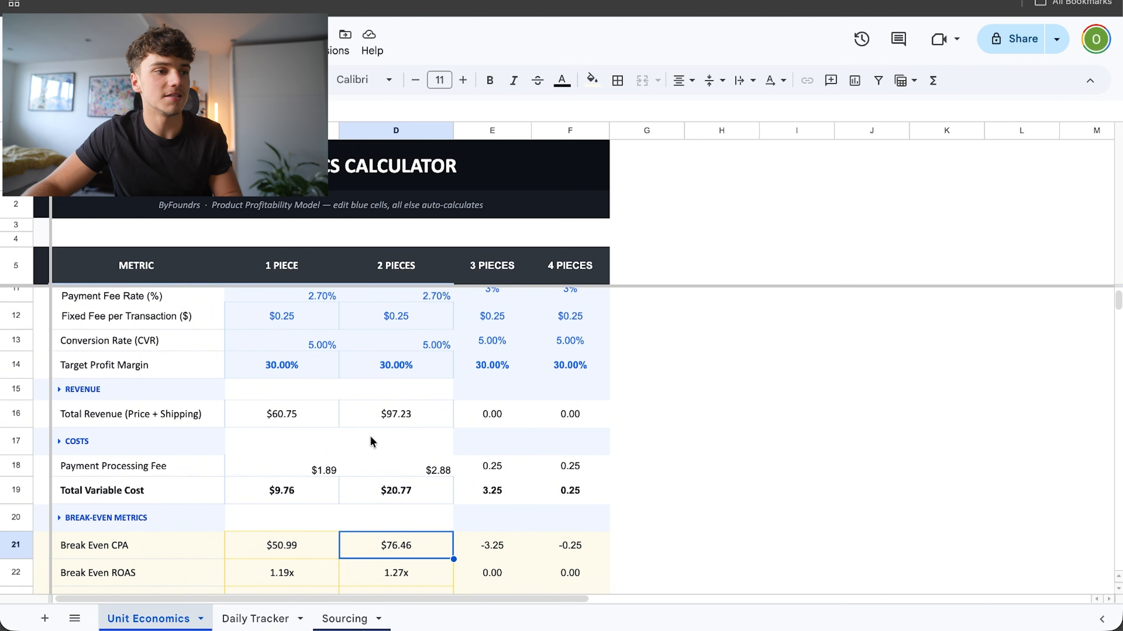
scroll(369, 435, "down", 6)
scroll(368, 436, "up", 1)
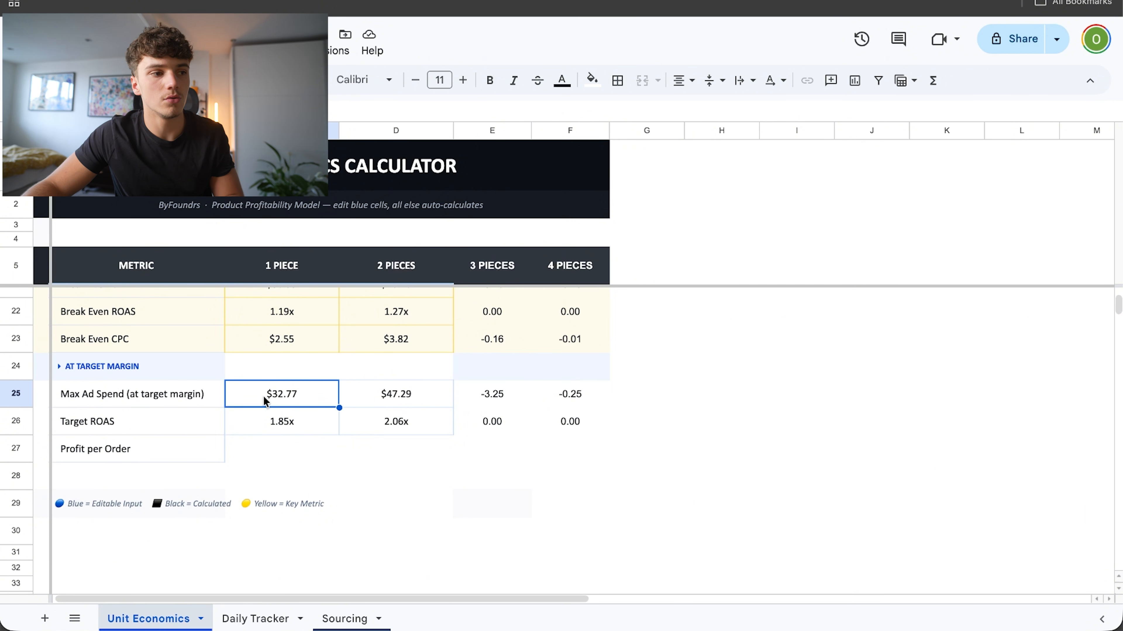
left_click(384, 399)
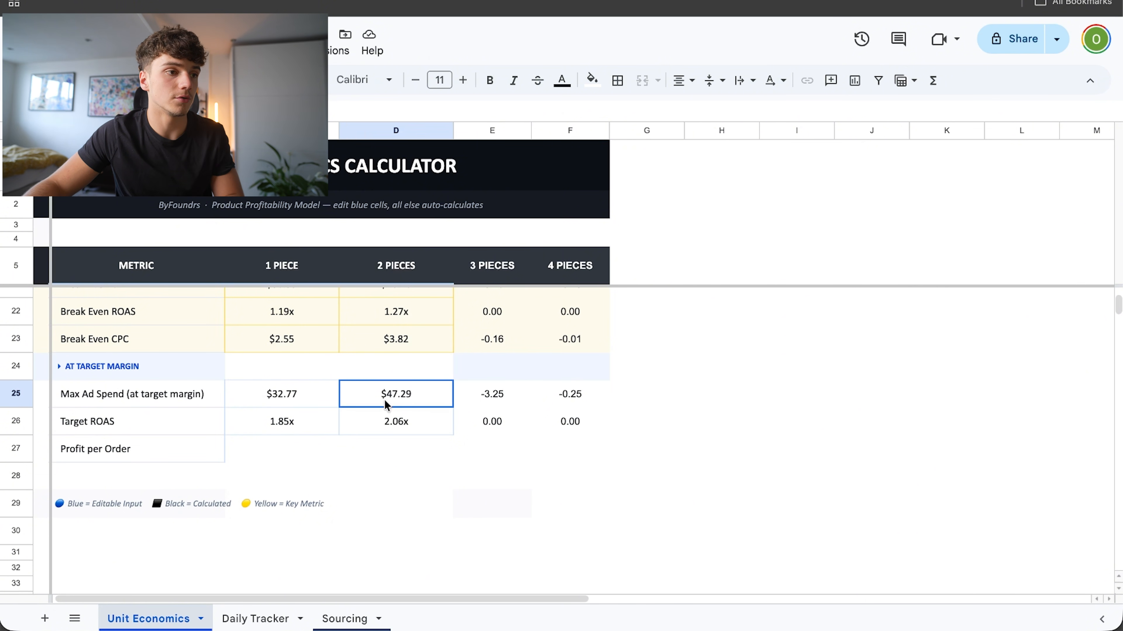
left_click(275, 425)
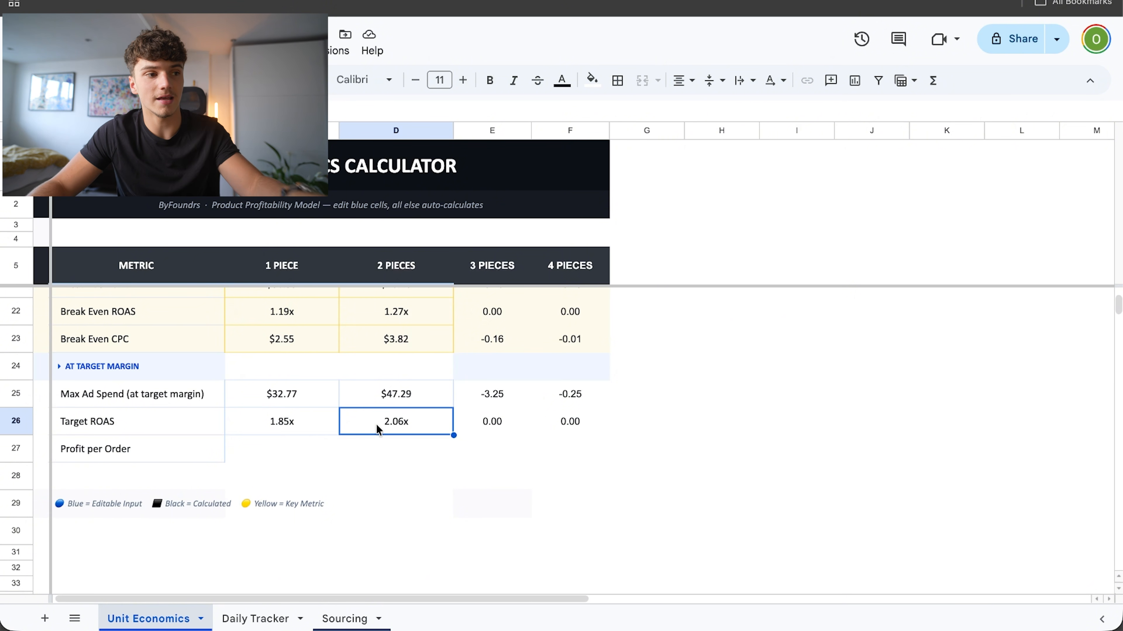
left_click(312, 431)
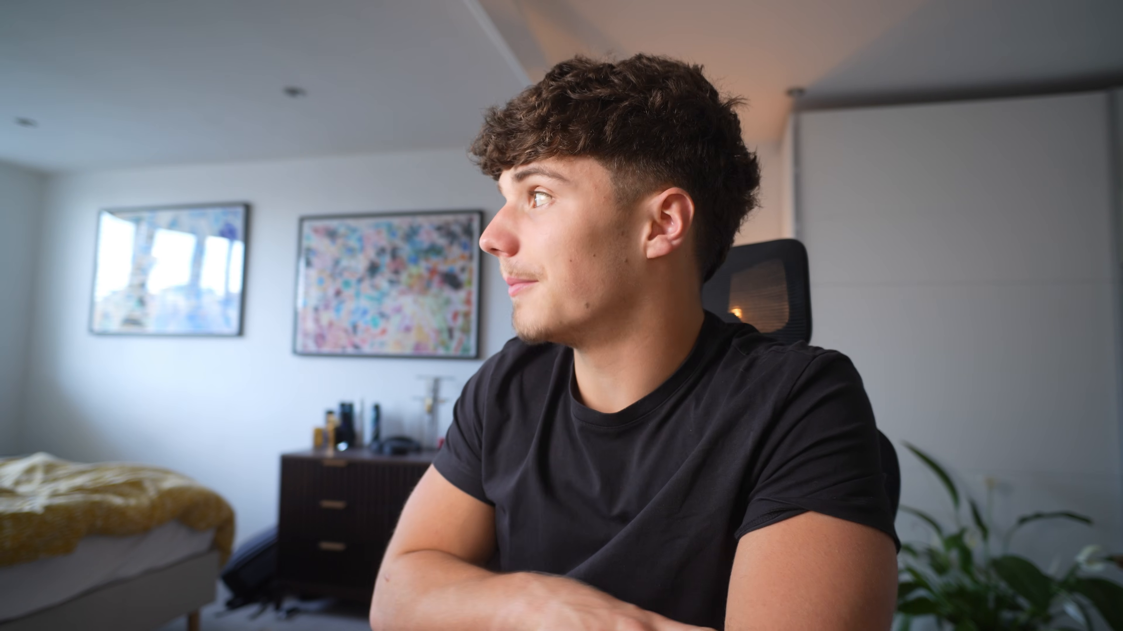